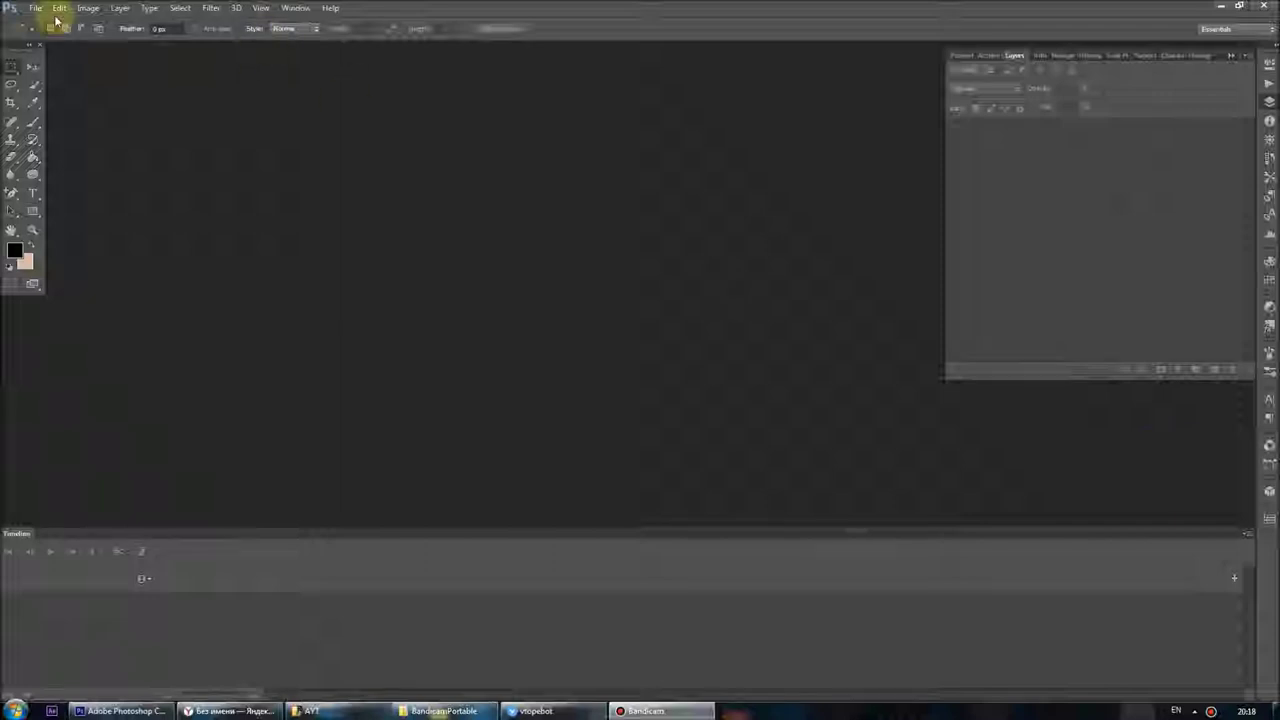
# Open the _53419-2763 photo of the suited man as a smart object and centre its window
pyautogui.click(35, 8)
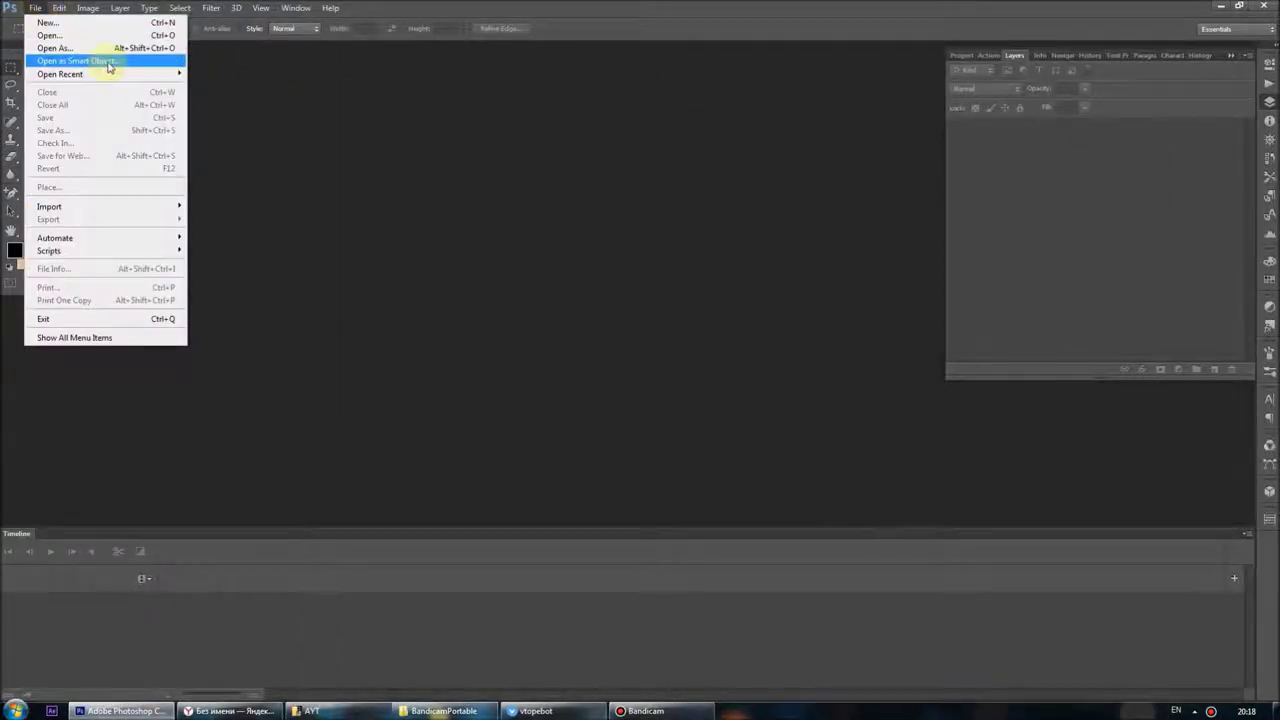
pyautogui.click(108, 62)
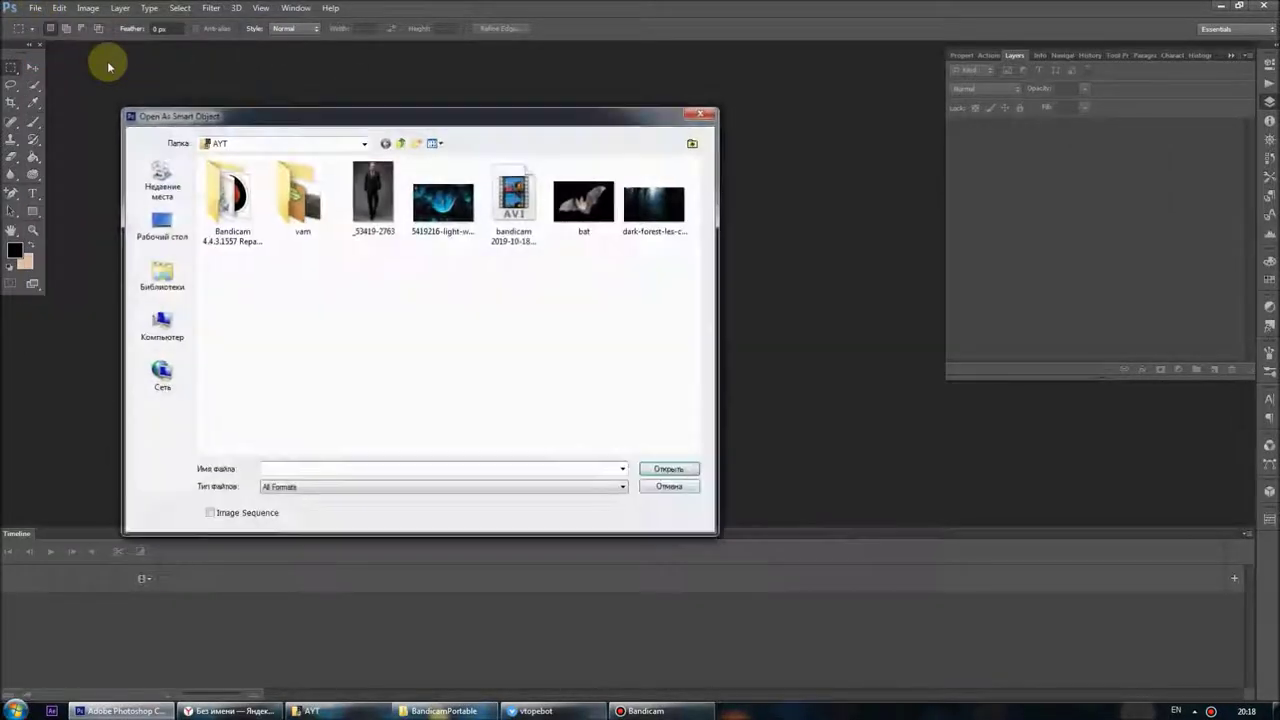
pyautogui.doubleClick(365, 216)
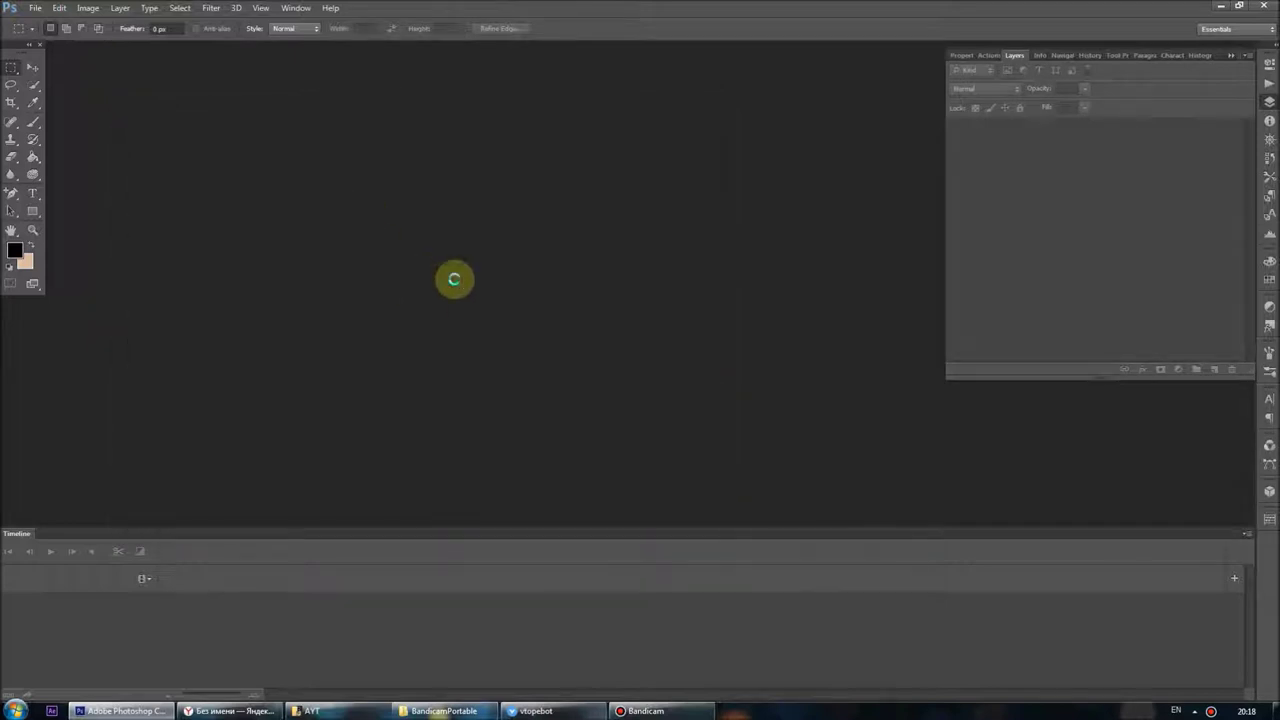
pyautogui.moveTo(168, 50)
pyautogui.mouseDown()
pyautogui.moveTo(466, 98)
pyautogui.moveTo(570, 130)
pyautogui.mouseUp()
pyautogui.click(10, 88)
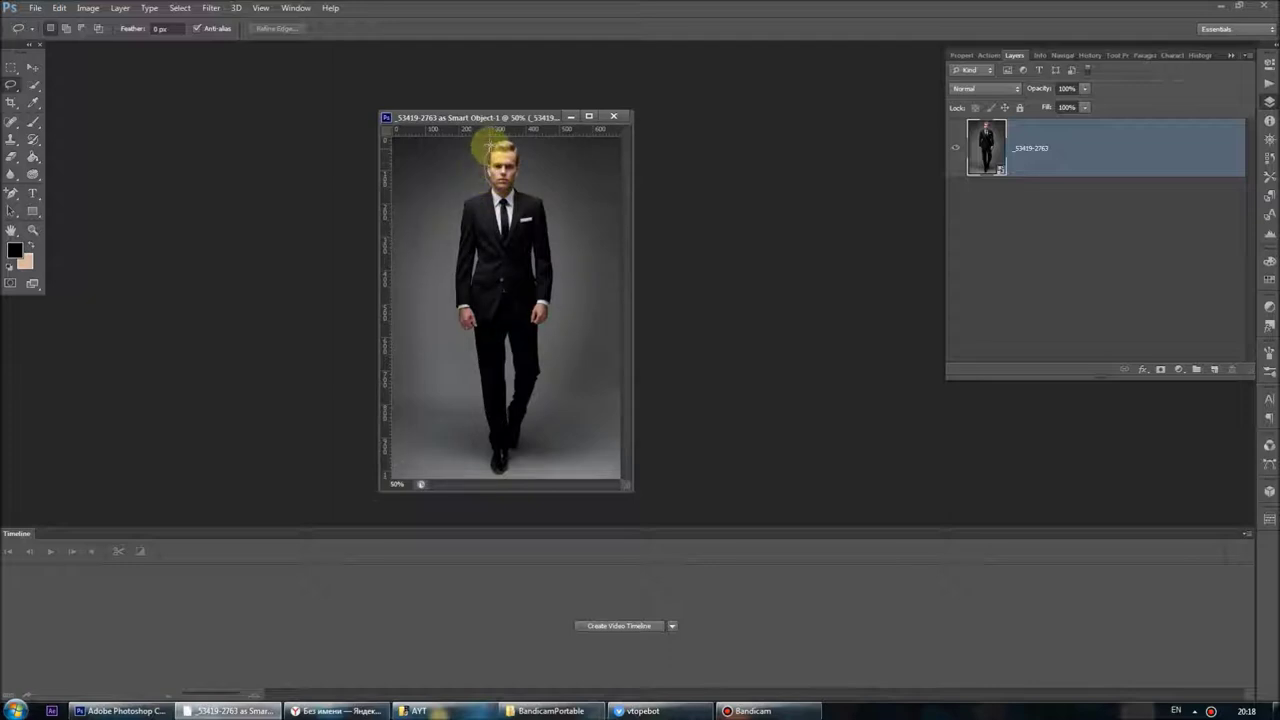
# Lasso the man and paste the copy into a new Untitled-1 document
pyautogui.moveTo(497, 139)
pyautogui.mouseDown()
pyautogui.moveTo(524, 146)
pyautogui.moveTo(556, 224)
pyautogui.moveTo(557, 320)
pyautogui.moveTo(537, 363)
pyautogui.moveTo(537, 423)
pyautogui.moveTo(502, 481)
pyautogui.moveTo(486, 443)
pyautogui.moveTo(606, 466)
pyautogui.moveTo(497, 130)
pyautogui.mouseUp()
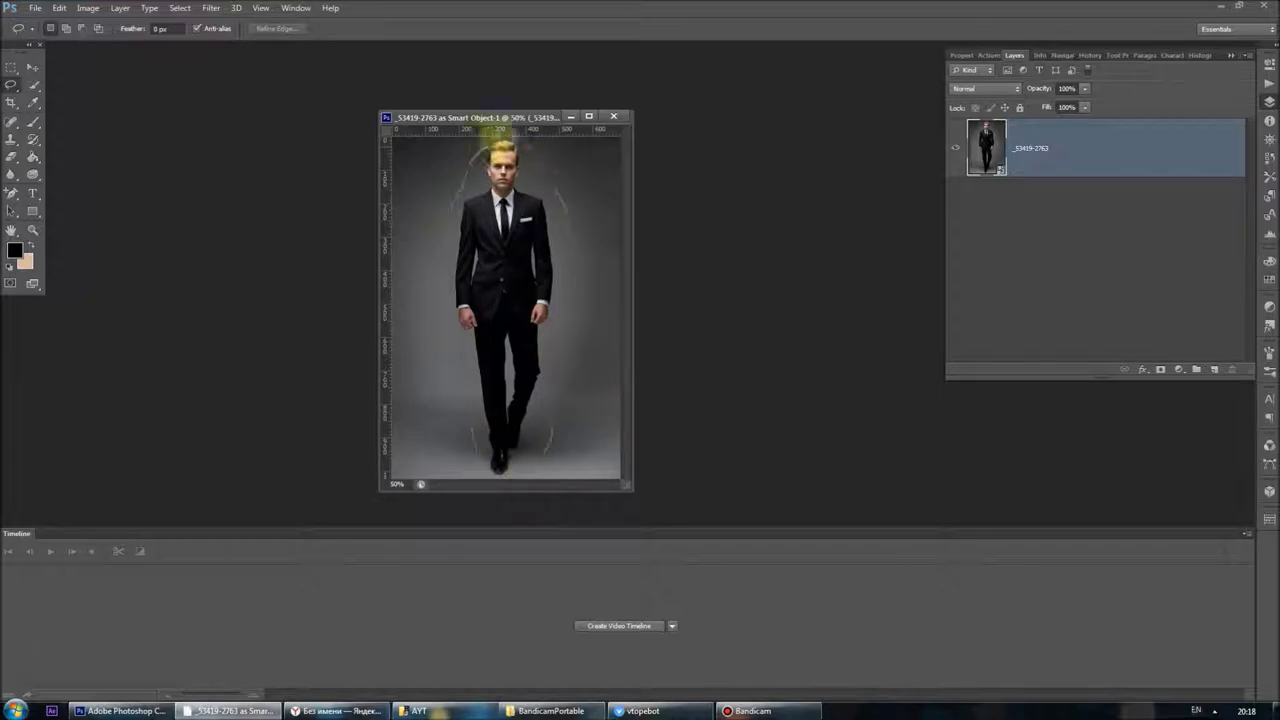
pyautogui.hotkey('ctrl', 'c')
pyautogui.hotkey('ctrl', 'n')
pyautogui.press('Return')
pyautogui.click(613, 116)
pyautogui.hotkey('ctrl', 'v')
# Erase the grey backdrop halo around the figure with five eraser strokes
pyautogui.press('e')
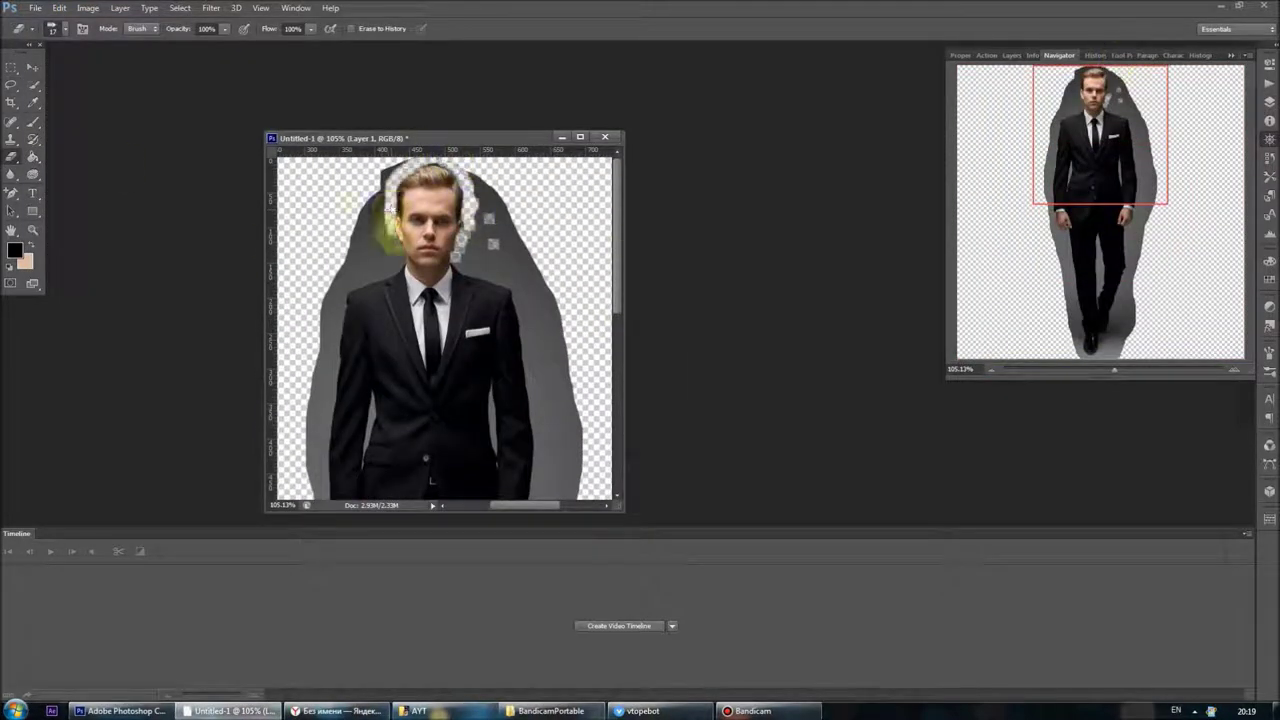
pyautogui.moveTo(388, 215); pyautogui.dragTo(325, 335)
pyautogui.moveTo(520, 262); pyautogui.dragTo(543, 449)
pyautogui.moveTo(335, 340); pyautogui.dragTo(330, 500)
pyautogui.moveTo(614, 314); pyautogui.dragTo(614, 435)
pyautogui.moveTo(360, 340)
pyautogui.mouseDown()
pyautogui.moveTo(357, 293)
pyautogui.moveTo(371, 443)
pyautogui.moveTo(400, 495)
pyautogui.mouseUp()
# Quick-select the whole figure of the man
pyautogui.click(33, 84)
pyautogui.moveTo(1114, 369); pyautogui.dragTo(1101, 376)
pyautogui.moveTo(437, 180)
pyautogui.mouseDown()
pyautogui.moveTo(428, 343)
pyautogui.moveTo(394, 200)
pyautogui.moveTo(380, 286)
pyautogui.moveTo(447, 182)
pyautogui.moveTo(440, 160)
pyautogui.moveTo(475, 195)
pyautogui.mouseUp()
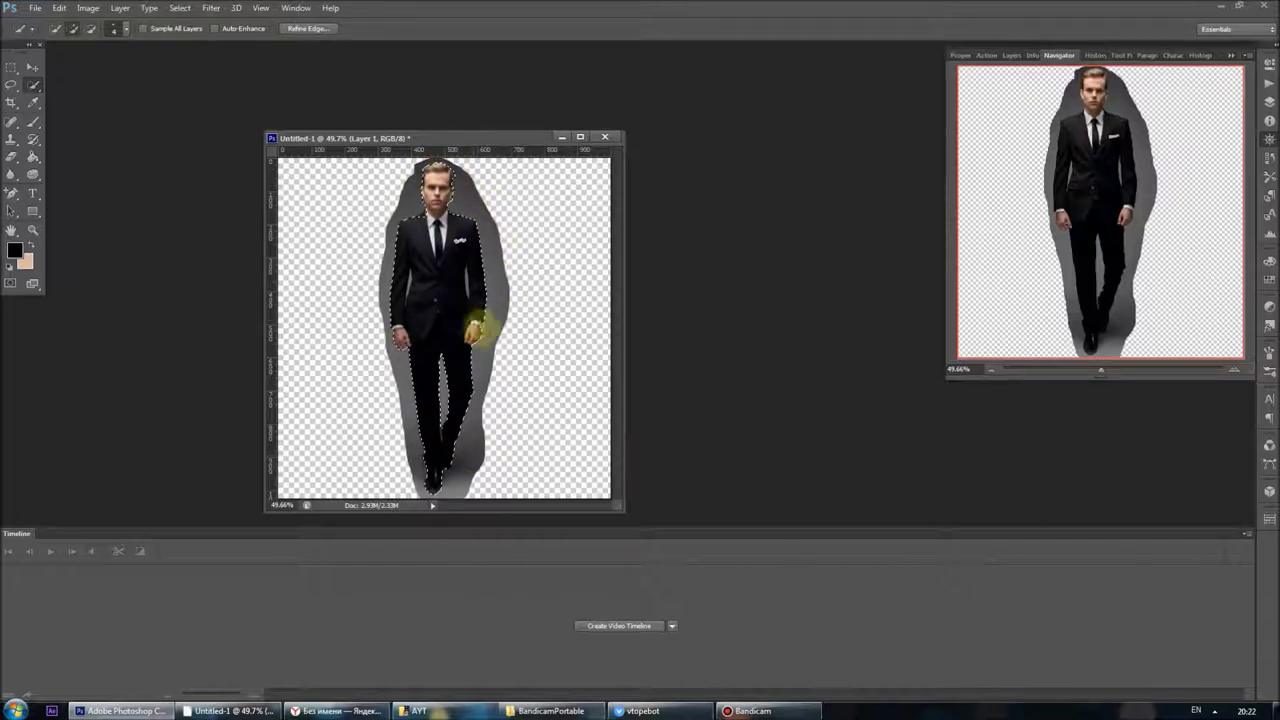
# Paste the selected man as Layer 2 and delete the grey-backdrop Layer 1
pyautogui.hotkey('ctrl', 'c')
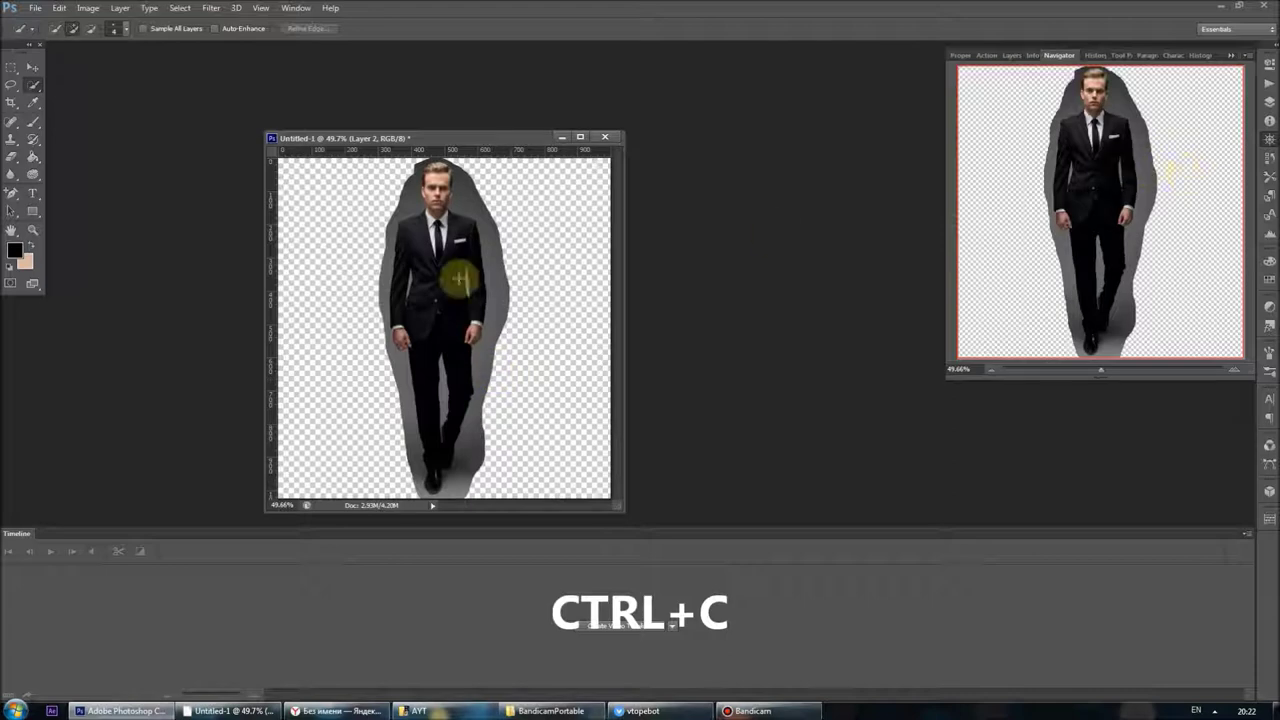
pyautogui.hotkey('ctrl', 'v')
pyautogui.click(1012, 55)
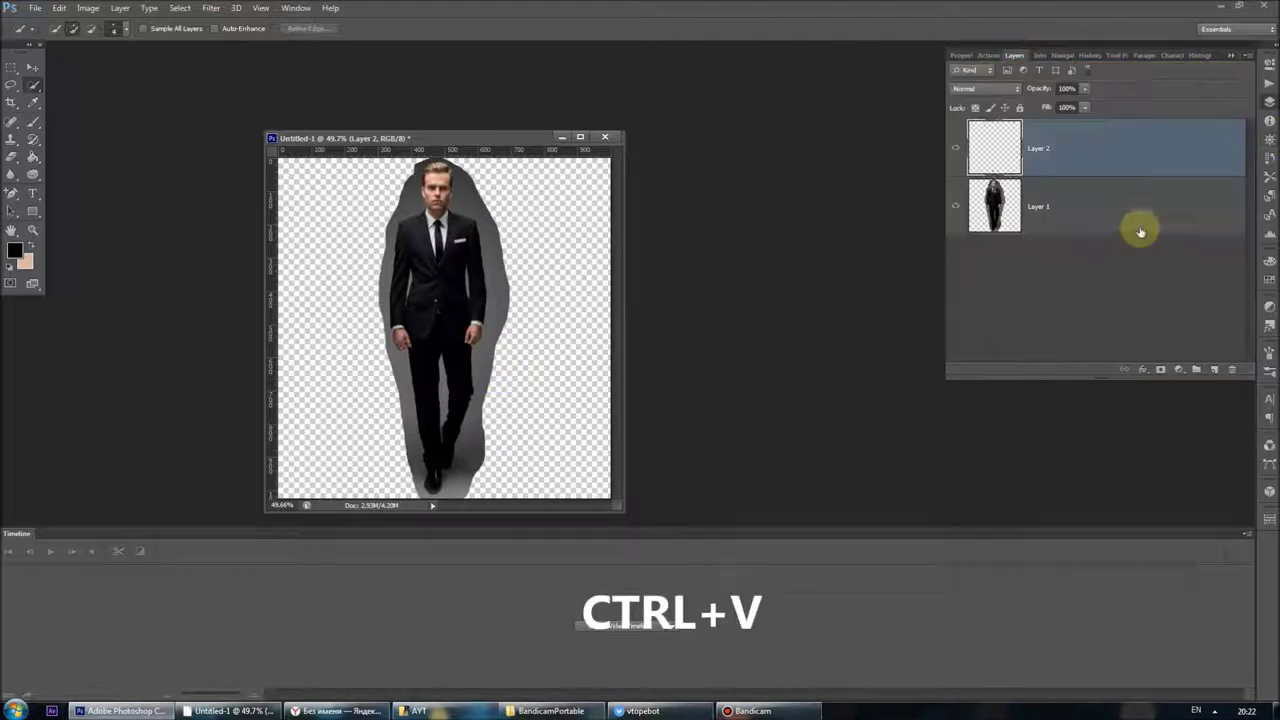
pyautogui.click(1016, 210)
pyautogui.press('Delete')
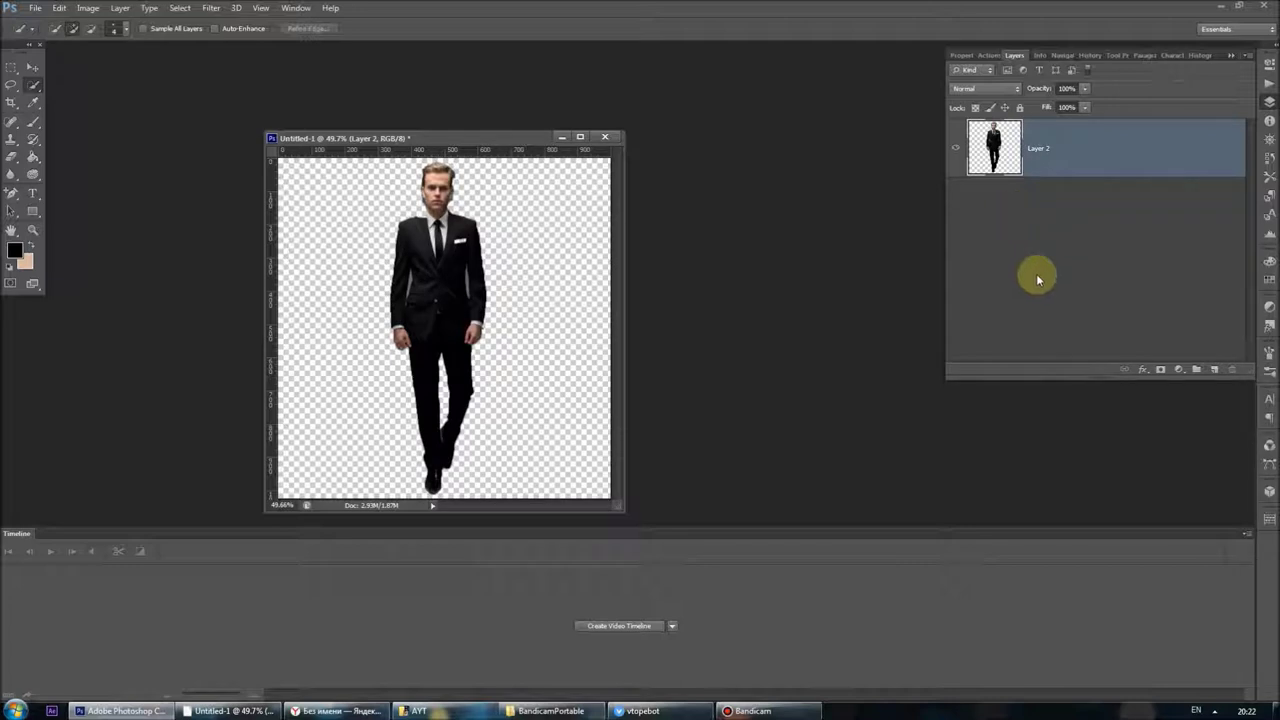
pyautogui.rightClick(1005, 158)
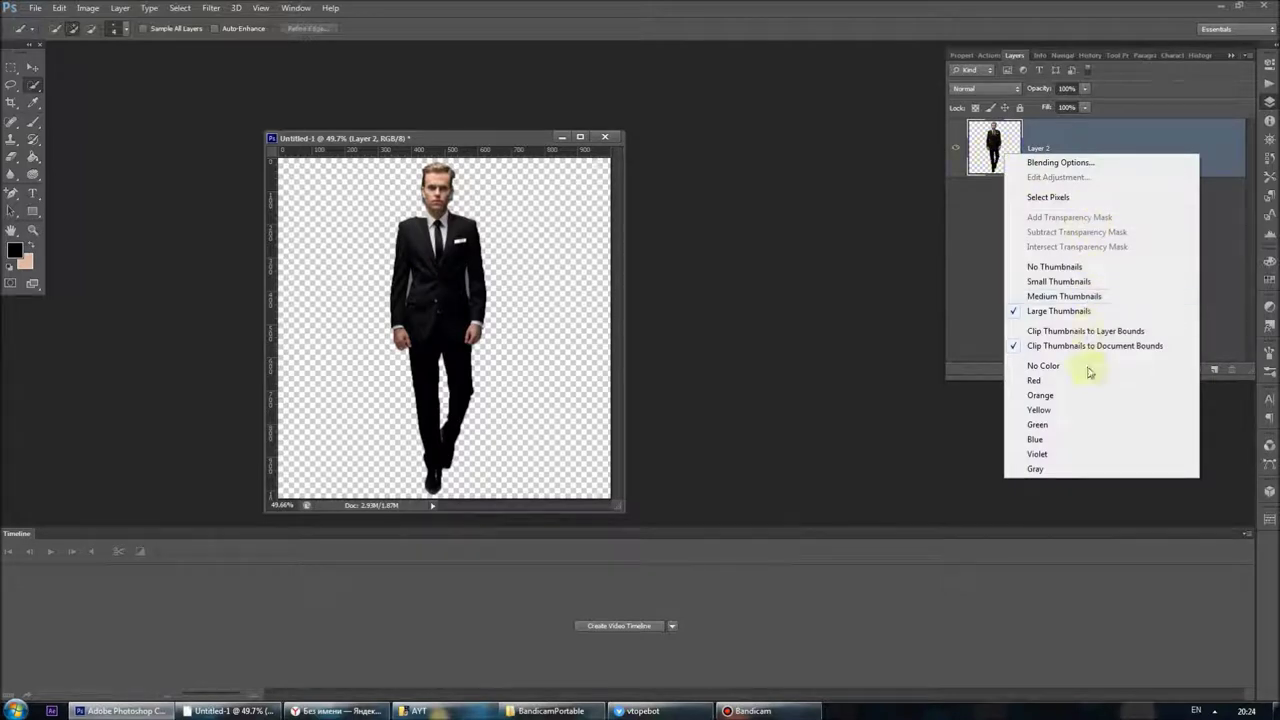
# Duplicate Layer 2 into a new layer named 'Layer 2 copy'
pyautogui.rightClick(1100, 140)
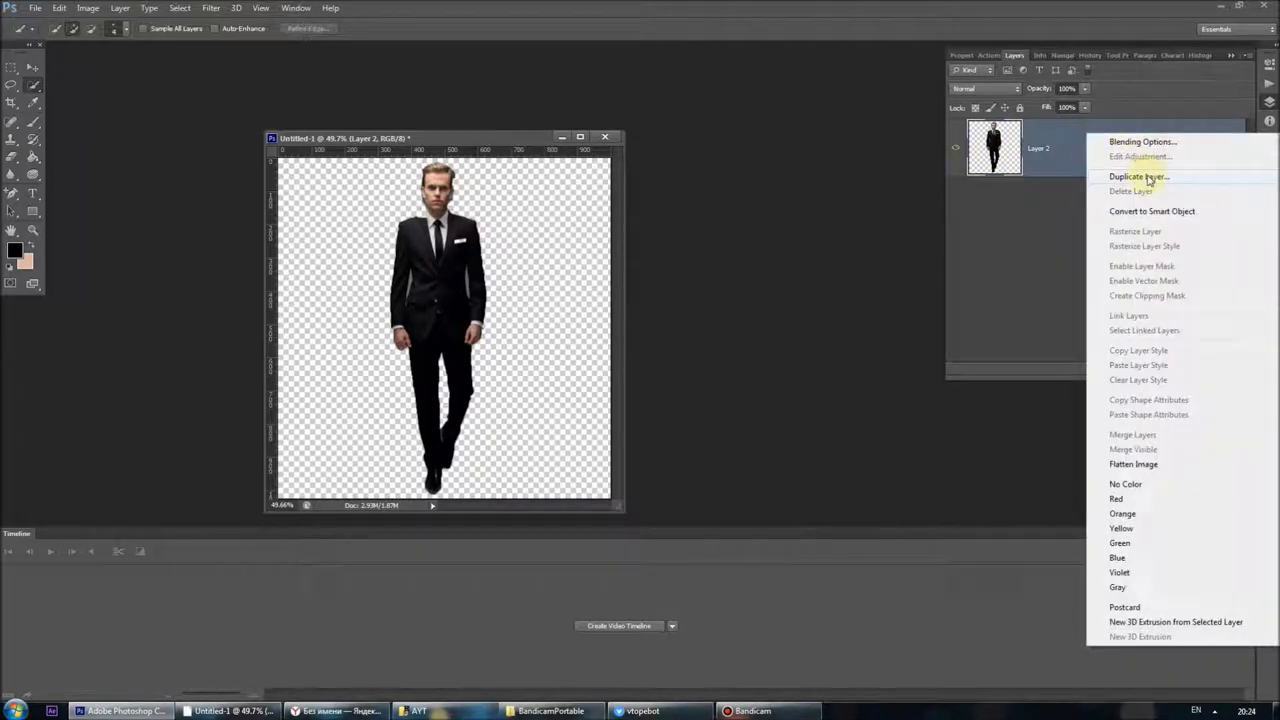
pyautogui.click(1140, 177)
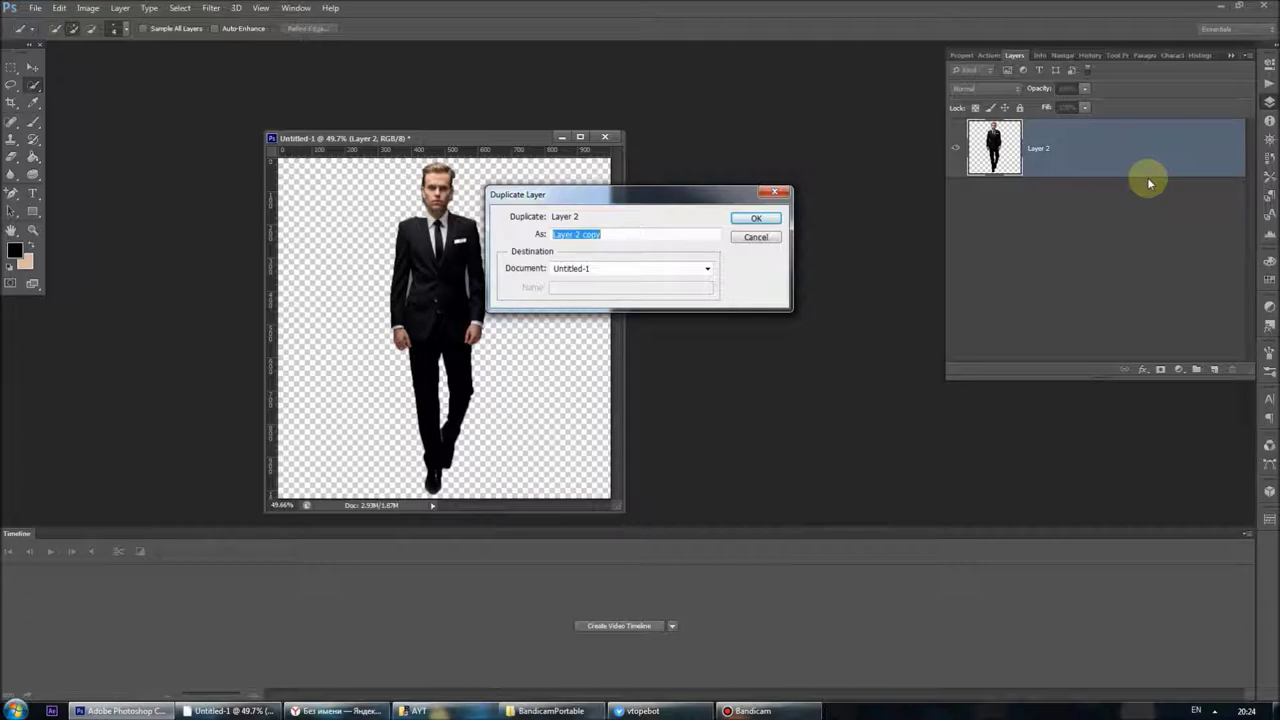
pyautogui.click(752, 220)
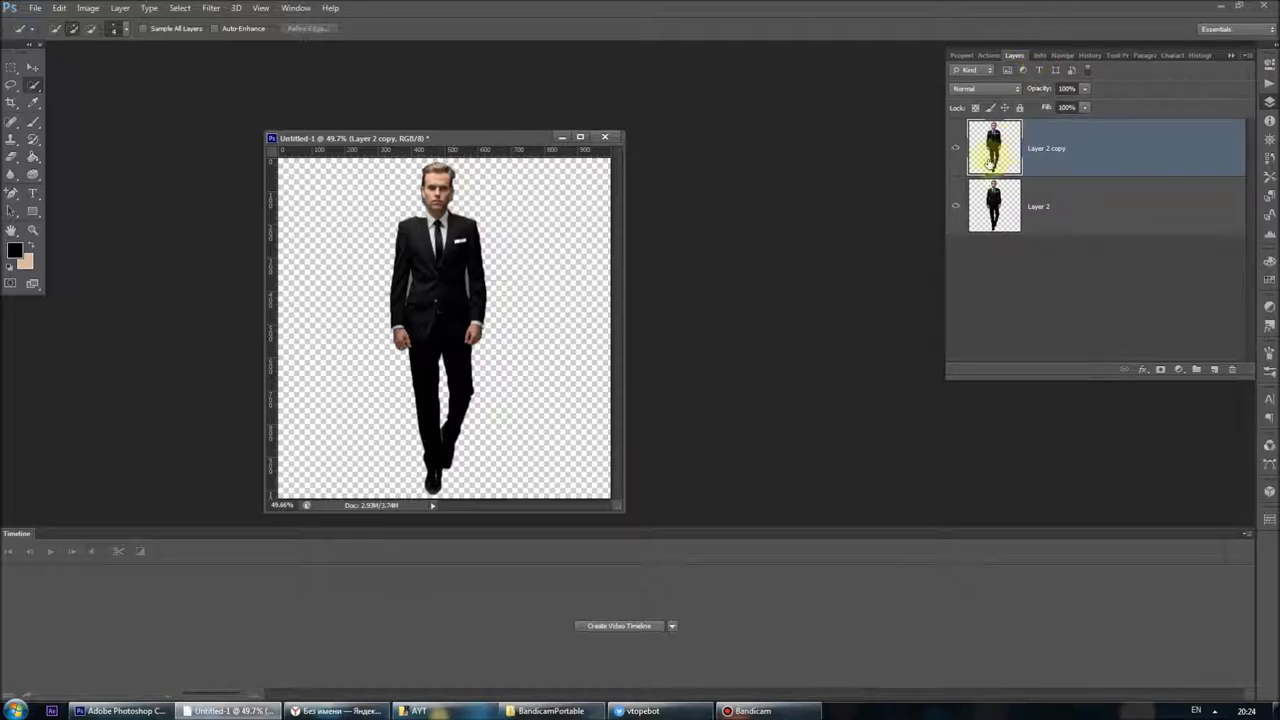
pyautogui.rightClick(1046, 149)
pyautogui.click(1010, 145)
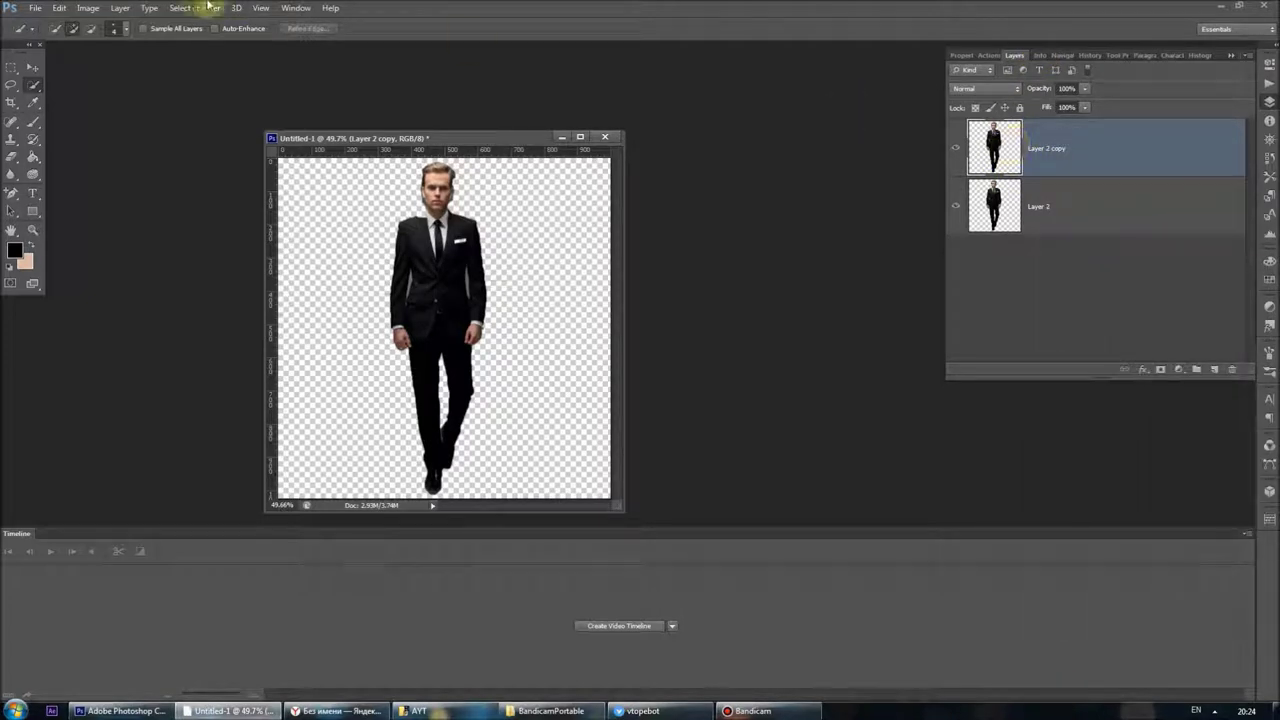
pyautogui.click(210, 8)
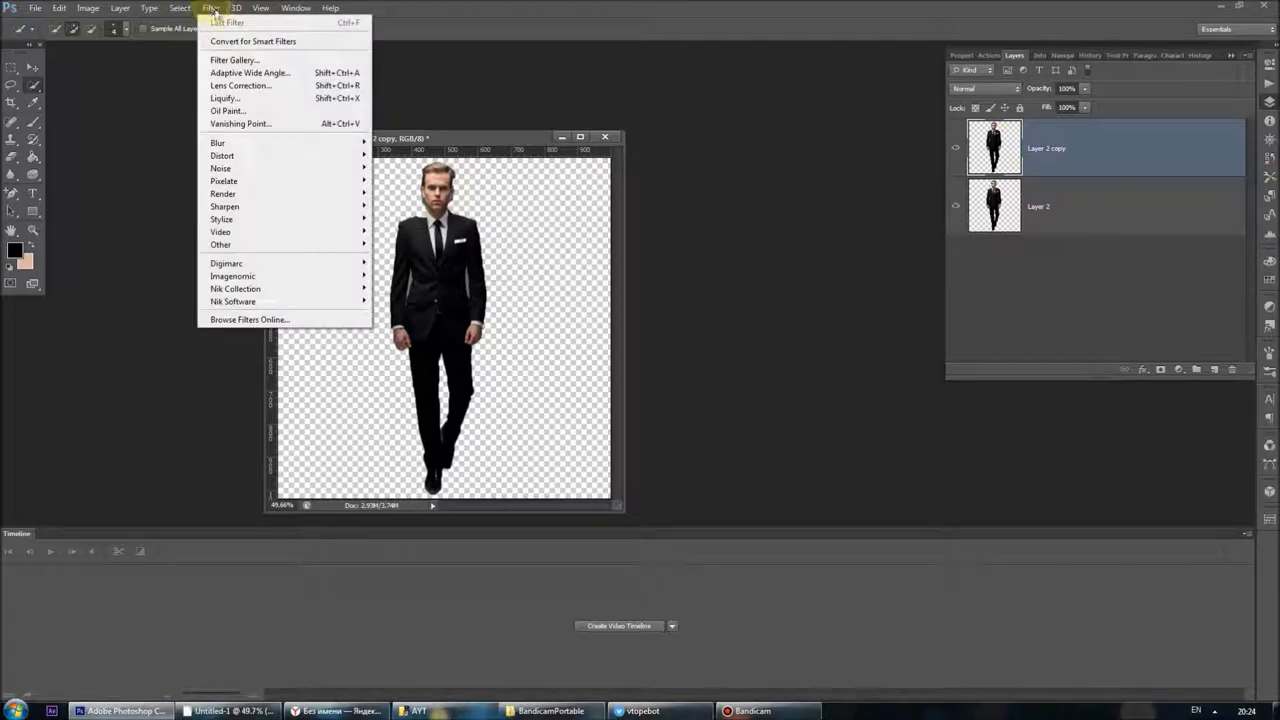
# Liquify Layer 2 copy, Forward-Warping the shoulder, arm and lower suit up and left
pyautogui.click(297, 98)
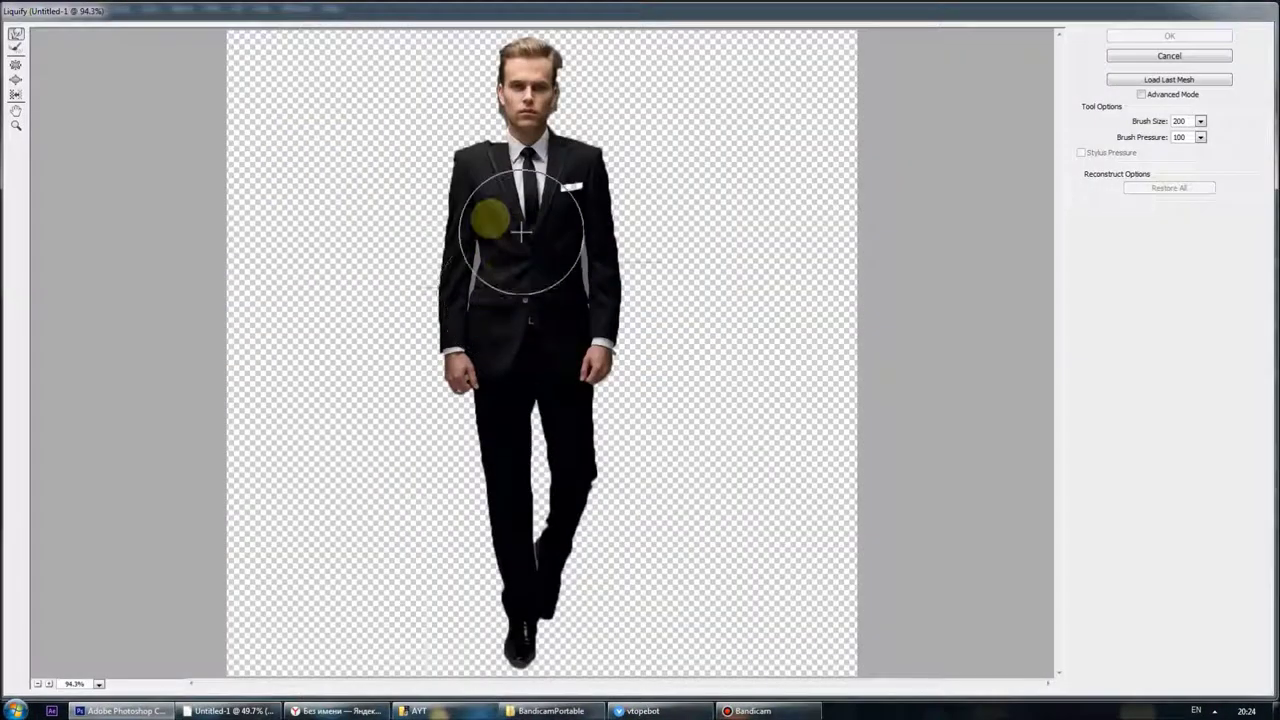
pyautogui.moveTo(521, 232)
pyautogui.mouseDown()
pyautogui.moveTo(400, 157)
pyautogui.moveTo(443, 129)
pyautogui.moveTo(386, 86)
pyautogui.moveTo(483, 128)
pyautogui.moveTo(428, 49)
pyautogui.moveTo(523, 51)
pyautogui.moveTo(386, 129)
pyautogui.moveTo(328, 127)
pyautogui.moveTo(329, 186)
pyautogui.moveTo(443, 300)
pyautogui.moveTo(340, 285)
pyautogui.moveTo(366, 286)
pyautogui.moveTo(383, 371)
pyautogui.moveTo(491, 520)
pyautogui.moveTo(346, 266)
pyautogui.moveTo(337, 206)
pyautogui.moveTo(283, 134)
pyautogui.moveTo(453, 55)
pyautogui.moveTo(470, 25)
pyautogui.mouseUp()
pyautogui.moveTo(512, 552)
pyautogui.mouseDown()
pyautogui.moveTo(400, 429)
pyautogui.moveTo(329, 271)
pyautogui.mouseUp()
pyautogui.press('Return')
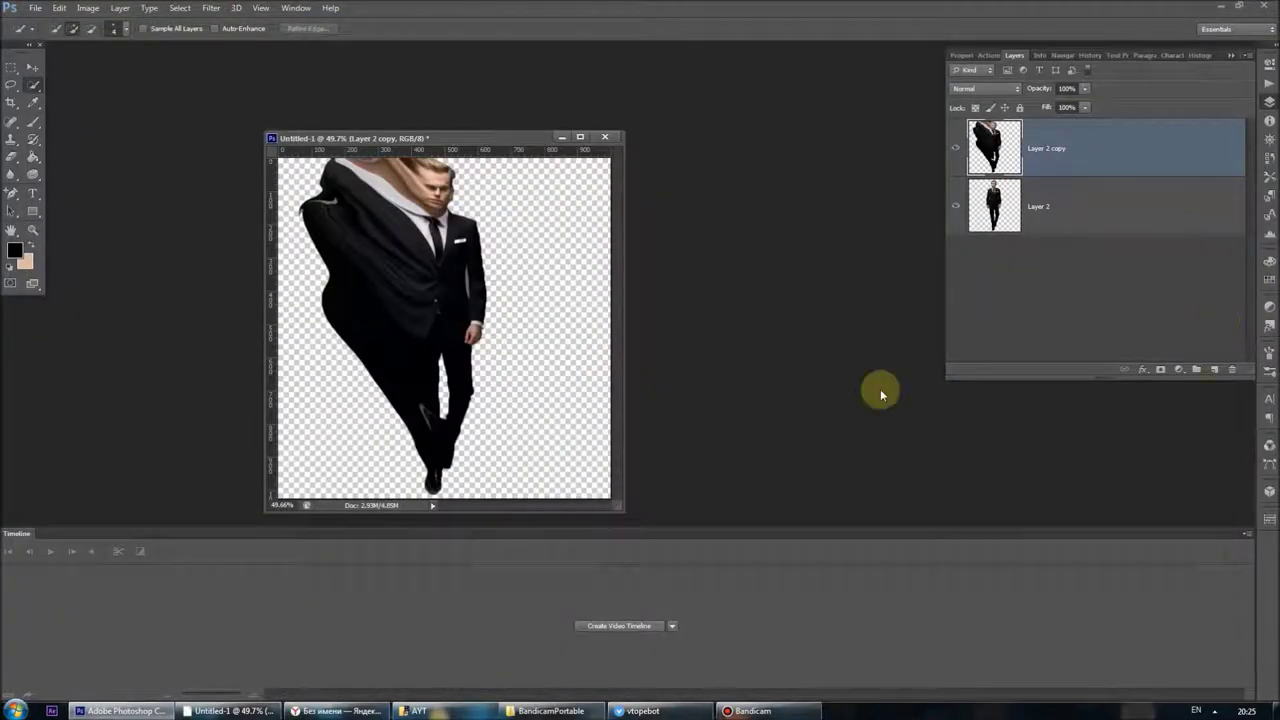
pyautogui.rightClick(1051, 162)
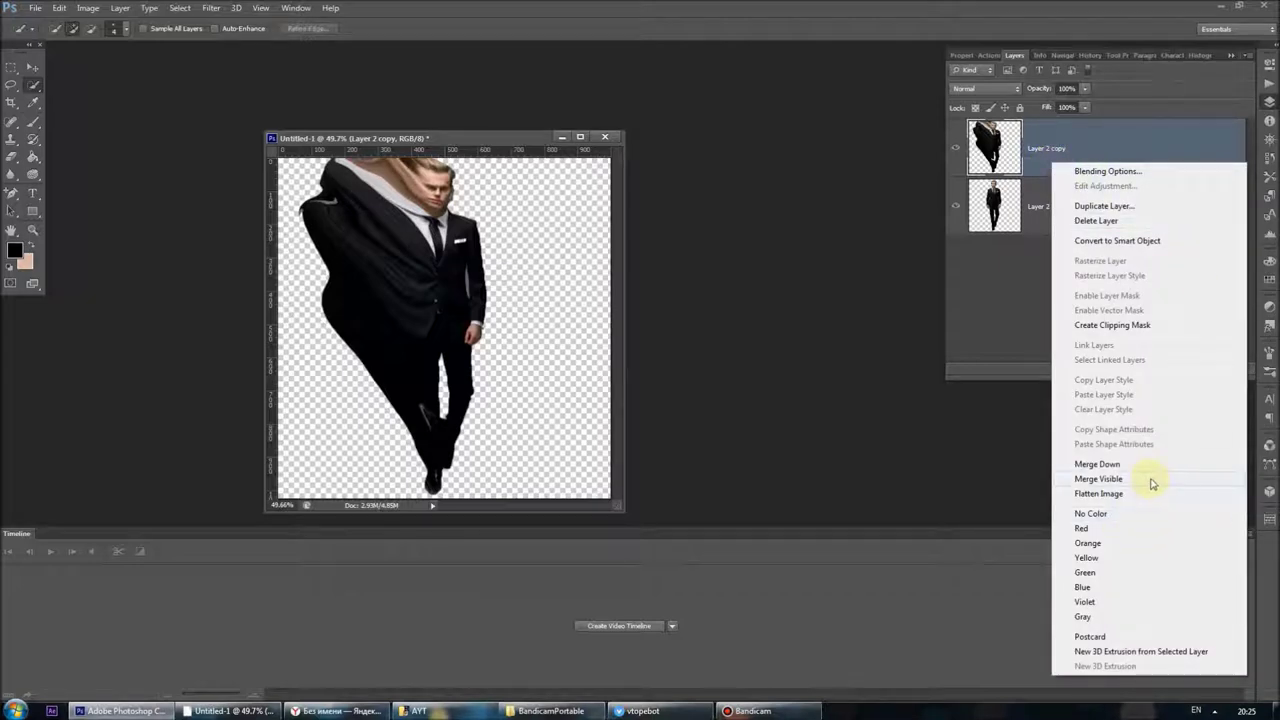
pyautogui.press('alt')
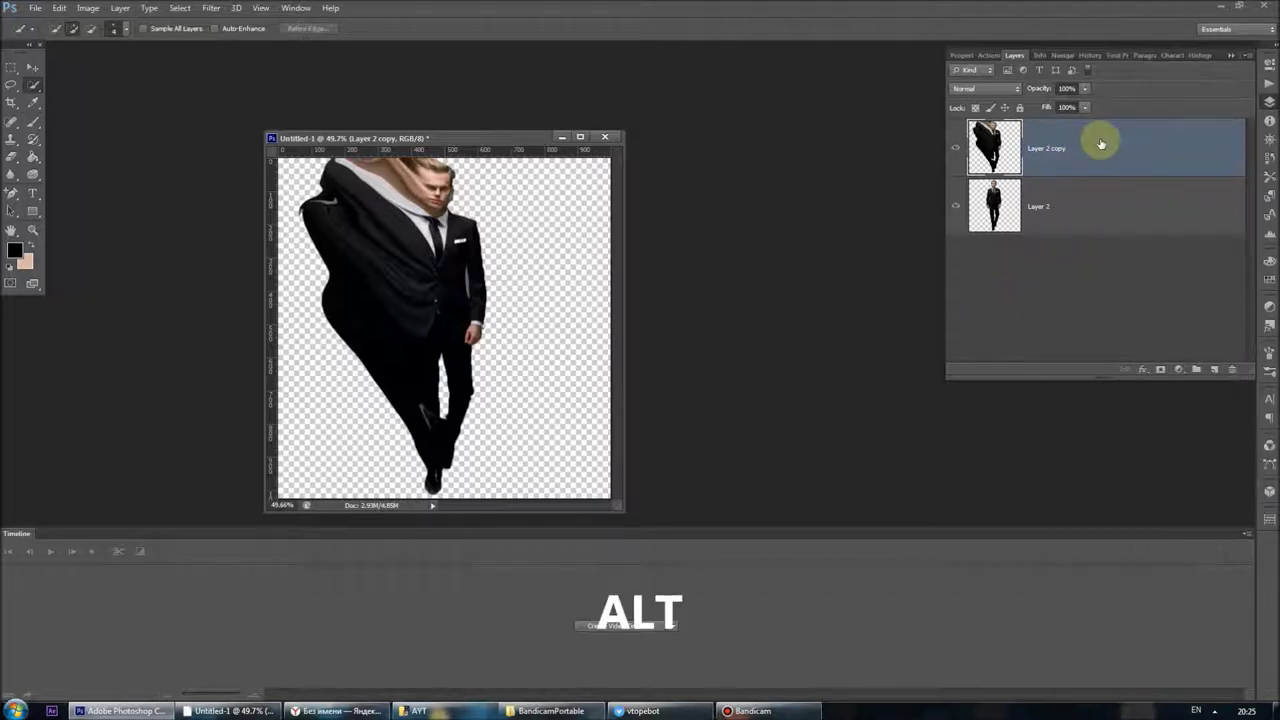
# Add a black hide-all layer mask to Layer 2 copy
pyautogui.keyDown('alt'); pyautogui.click(1160, 369); pyautogui.keyUp('alt')
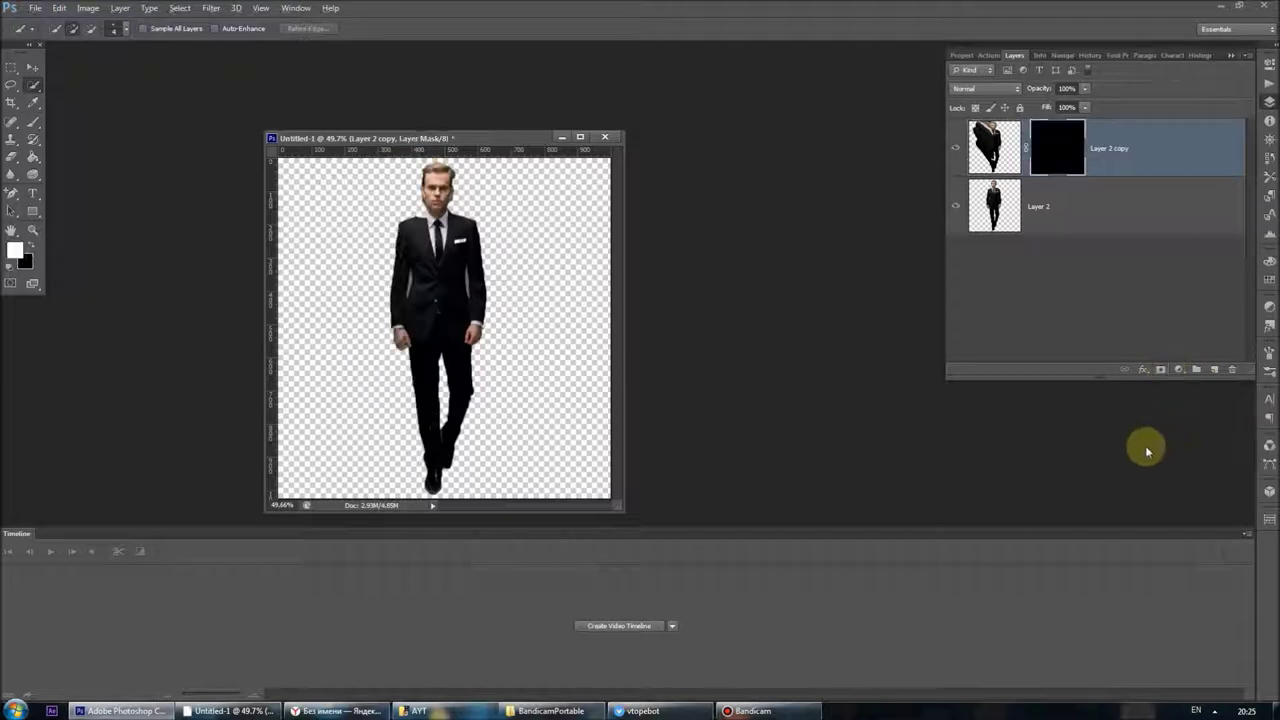
pyautogui.press('o')
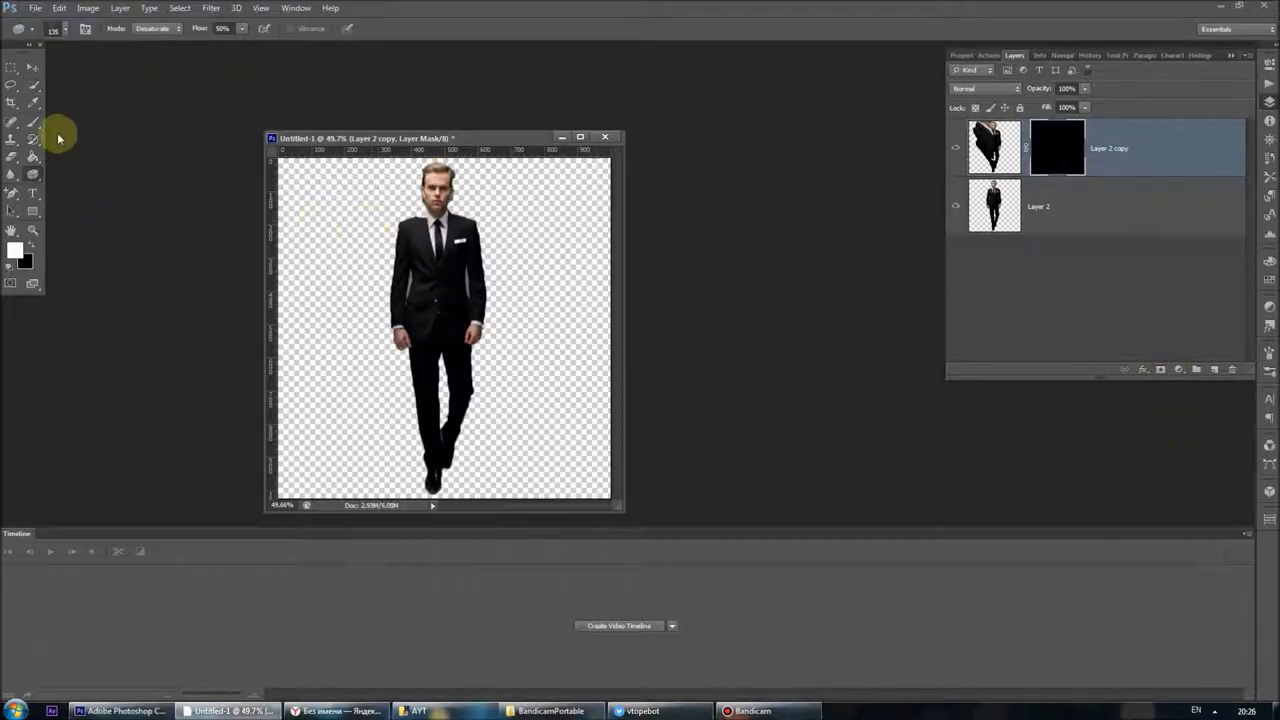
pyautogui.click(33, 120)
# Set the Brush to 108 px and swap the foreground and background colours
pyautogui.click(60, 28)
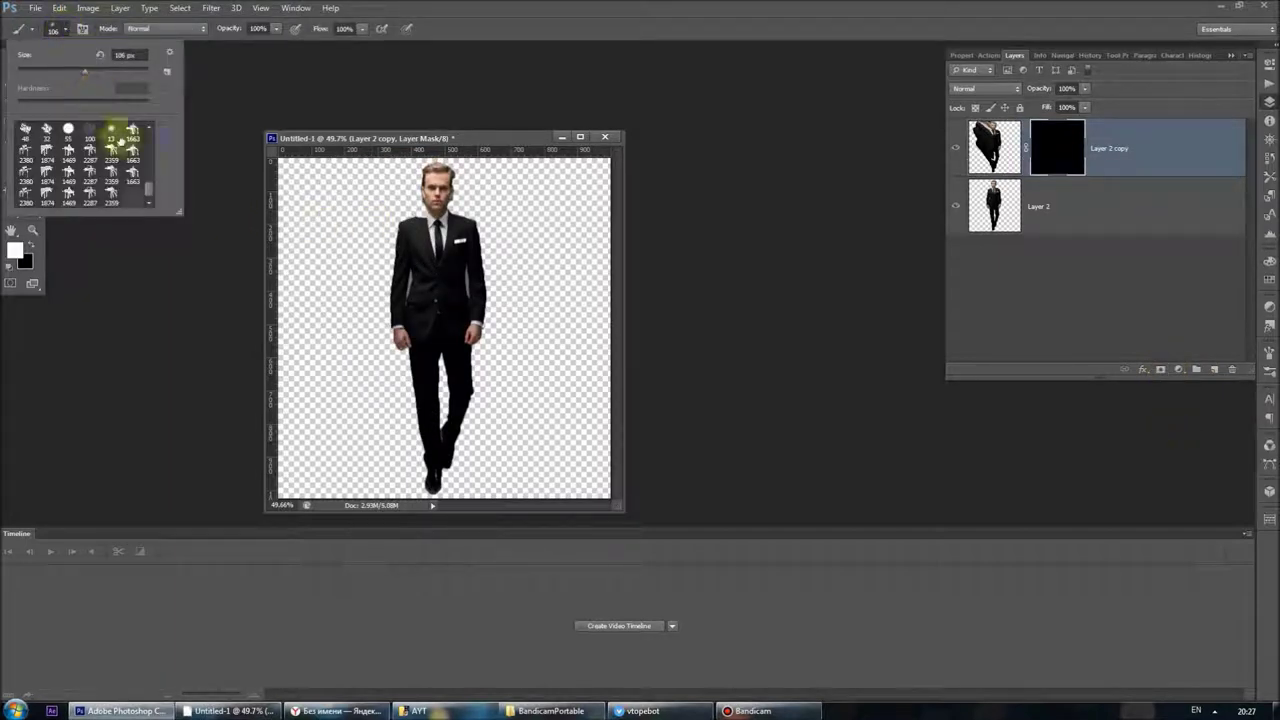
pyautogui.scroll(1, 148, 188)
pyautogui.moveTo(148, 188); pyautogui.dragTo(148, 177)
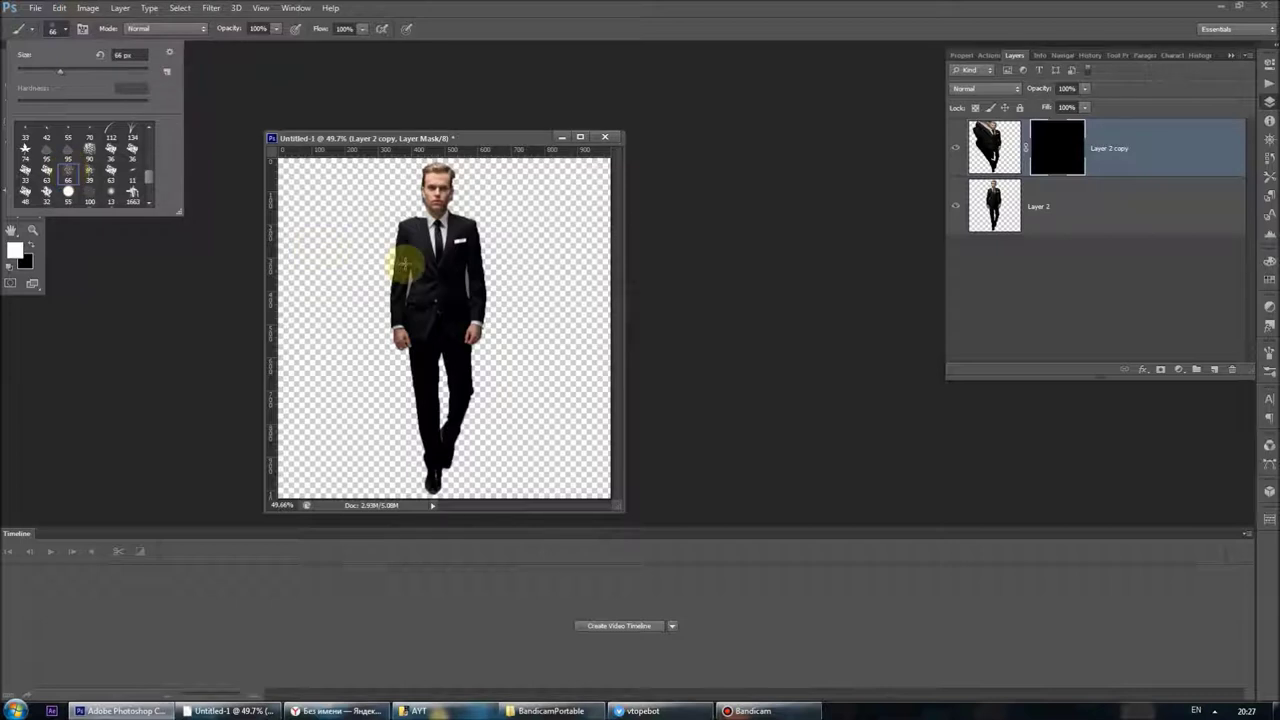
pyautogui.click(356, 249)
pyautogui.click(64, 29)
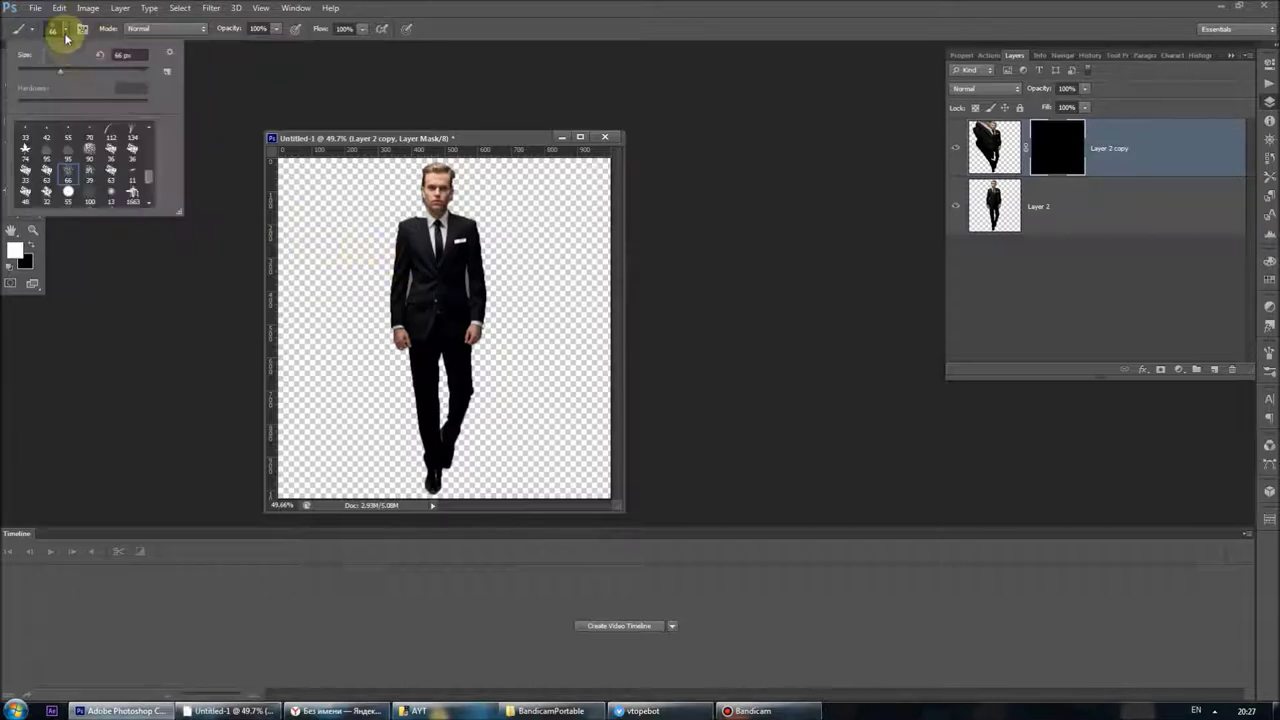
pyautogui.moveTo(75, 76); pyautogui.dragTo(90, 76)
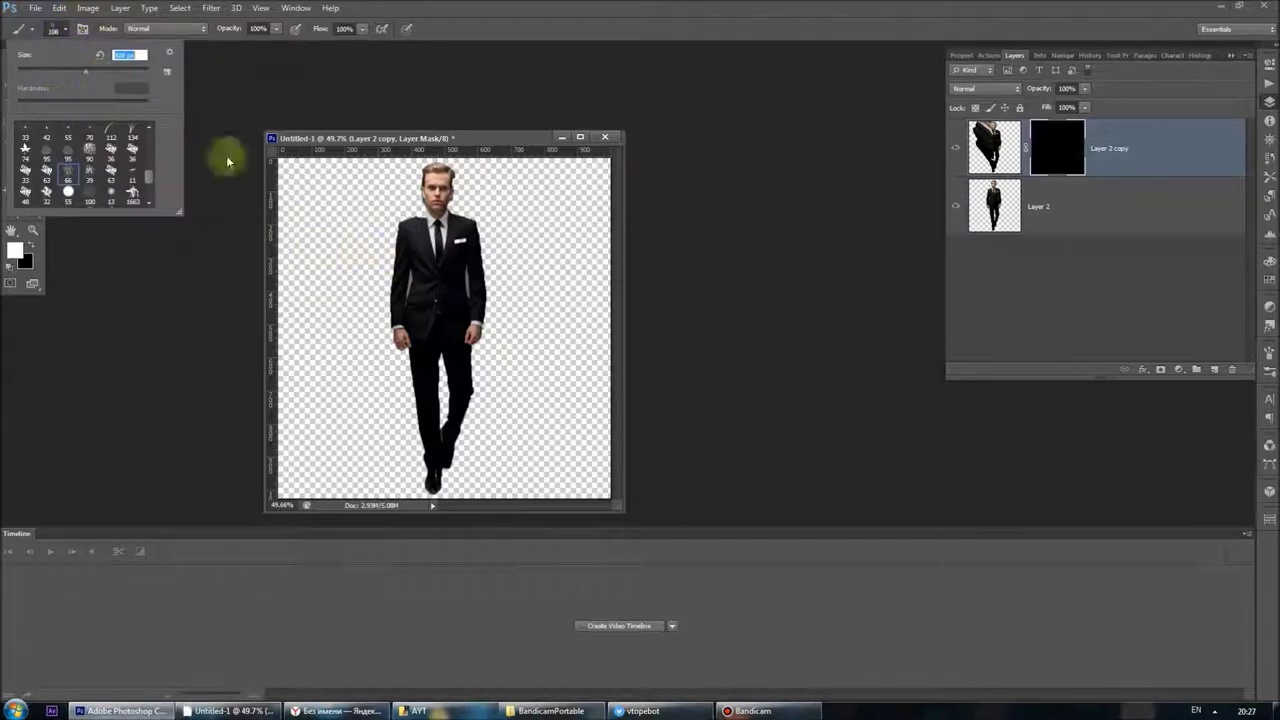
pyautogui.click(358, 218)
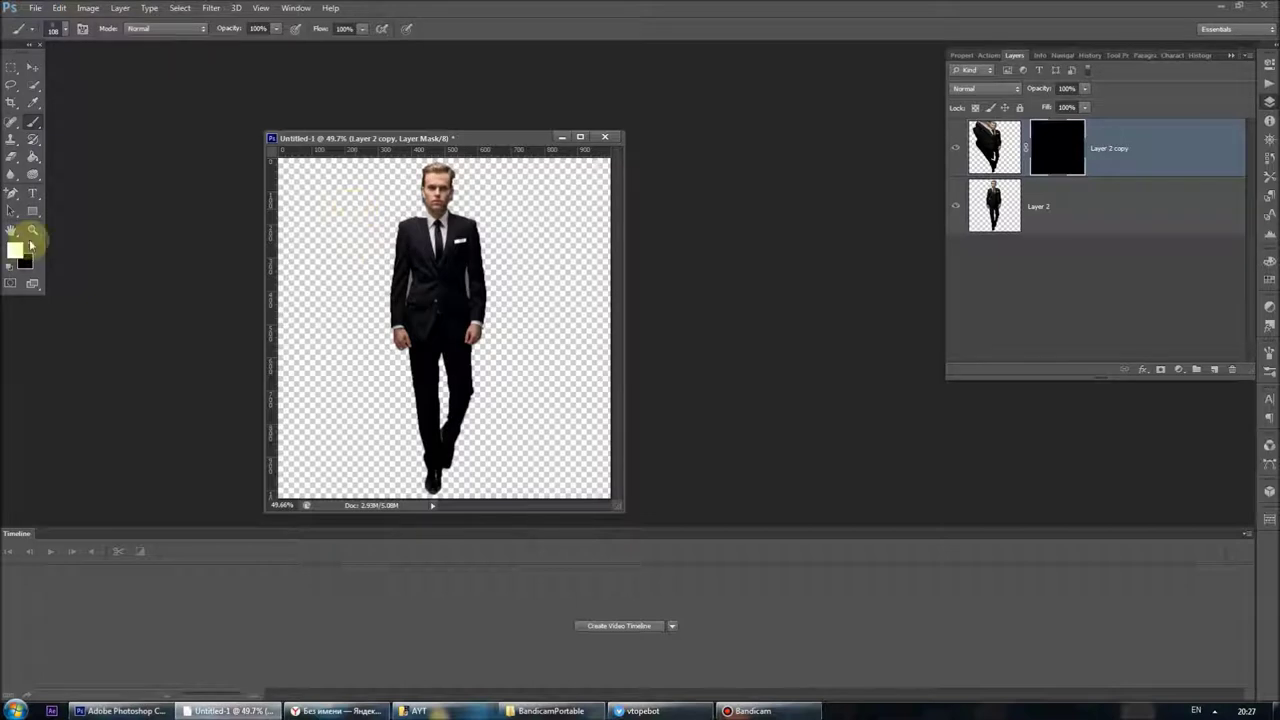
pyautogui.click(32, 245)
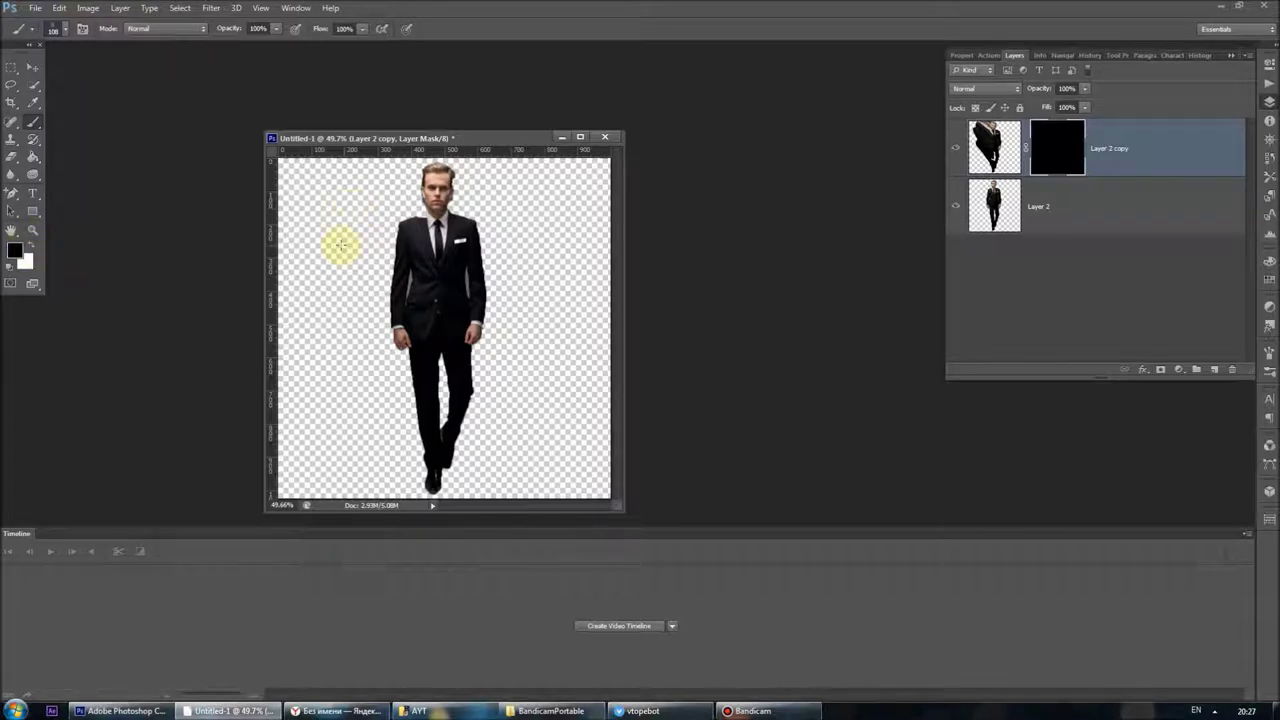
# Paint white with a scattered brush tip on Layer 2 copy's mask, dispersing the man's left side
pyautogui.press('x')
pyautogui.moveTo(366, 190); pyautogui.dragTo(378, 210)
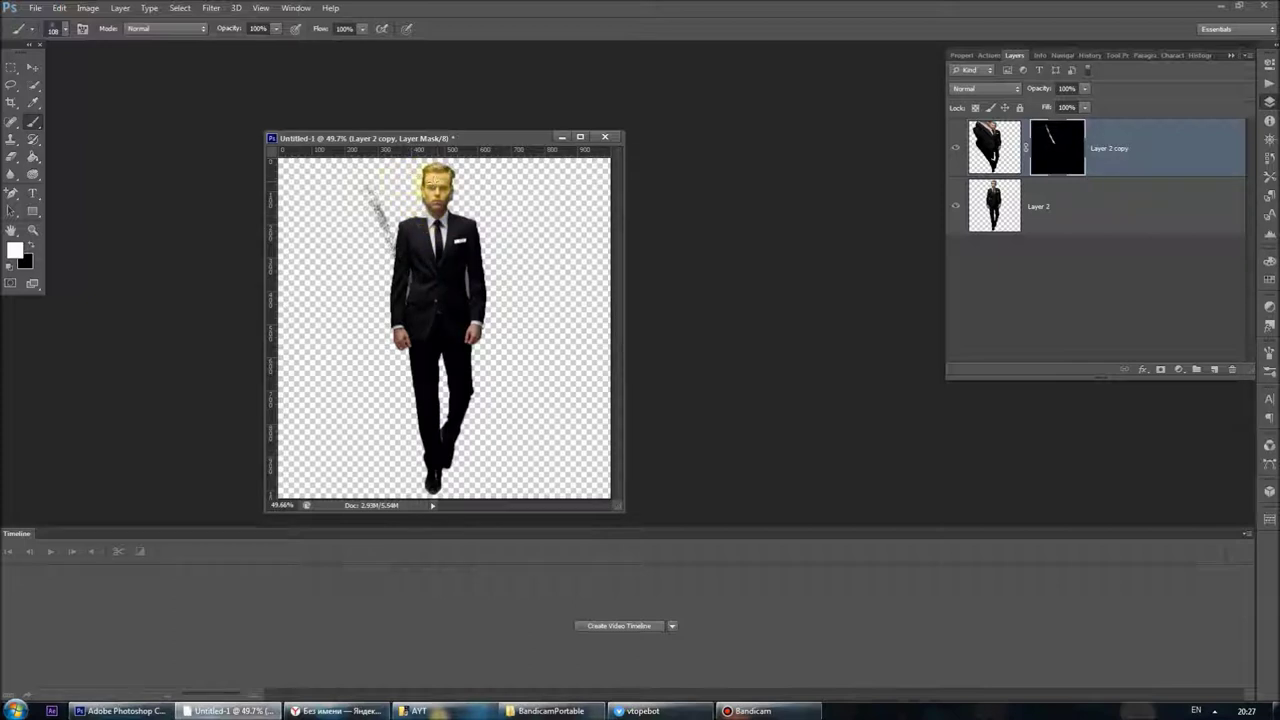
pyautogui.click(57, 28)
pyautogui.doubleClick(34, 157)
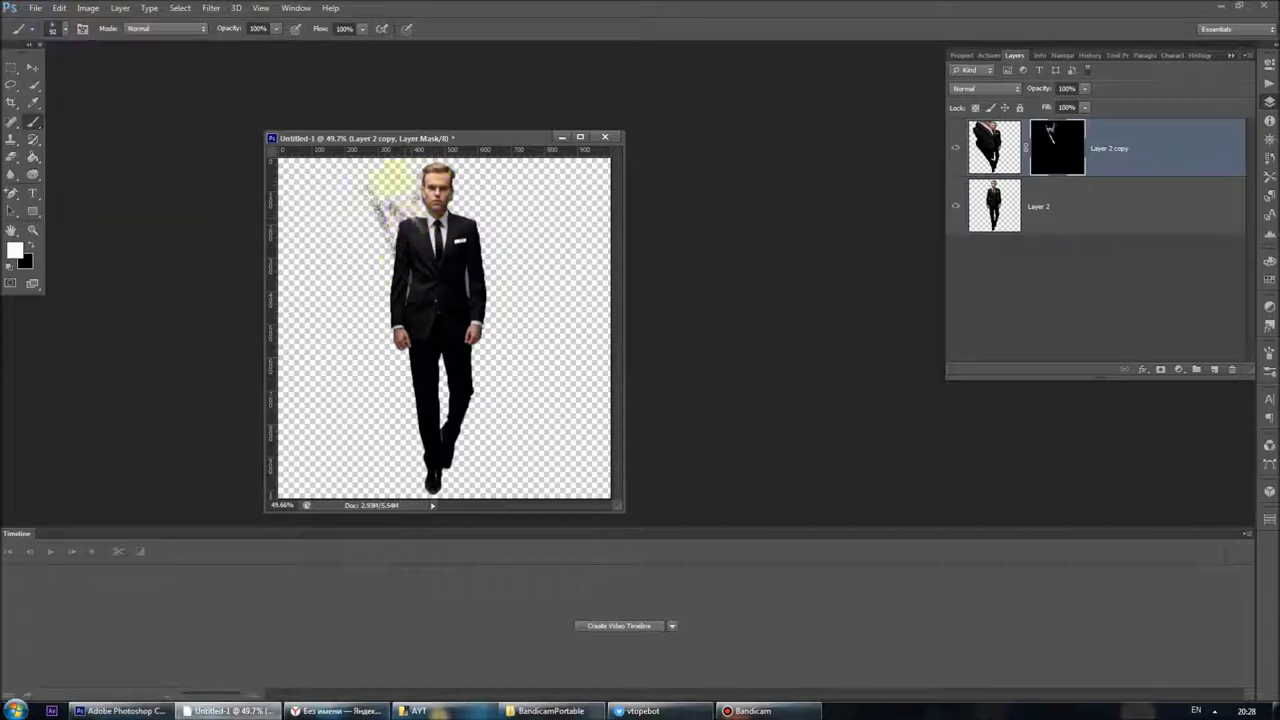
pyautogui.moveTo(371, 171)
pyautogui.mouseDown()
pyautogui.moveTo(400, 295)
pyautogui.moveTo(371, 343)
pyautogui.moveTo(428, 430)
pyautogui.moveTo(443, 228)
pyautogui.moveTo(366, 403)
pyautogui.moveTo(420, 343)
pyautogui.moveTo(443, 171)
pyautogui.moveTo(480, 457)
pyautogui.mouseUp()
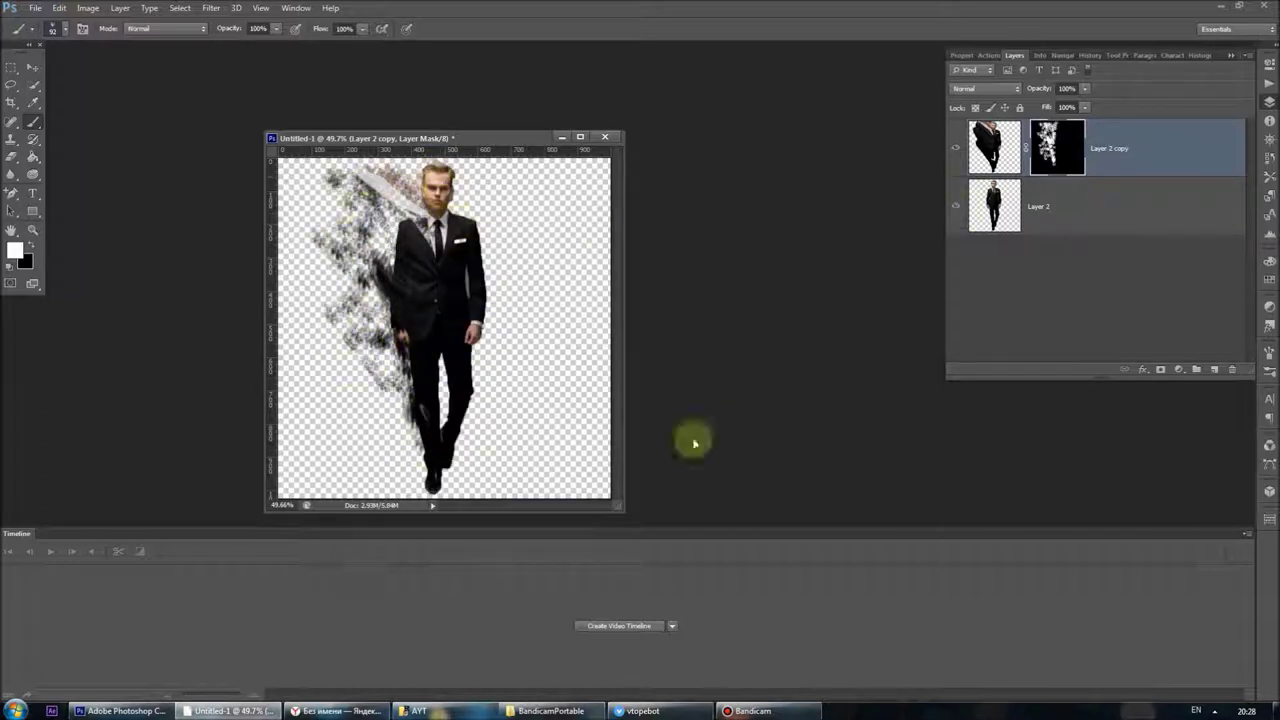
pyautogui.click(956, 204)
pyautogui.moveTo(443, 200)
pyautogui.mouseDown()
pyautogui.moveTo(449, 480)
pyautogui.moveTo(429, 451)
pyautogui.moveTo(440, 245)
pyautogui.moveTo(449, 286)
pyautogui.moveTo(432, 505)
pyautogui.moveTo(257, 157)
pyautogui.moveTo(410, 190)
pyautogui.mouseUp()
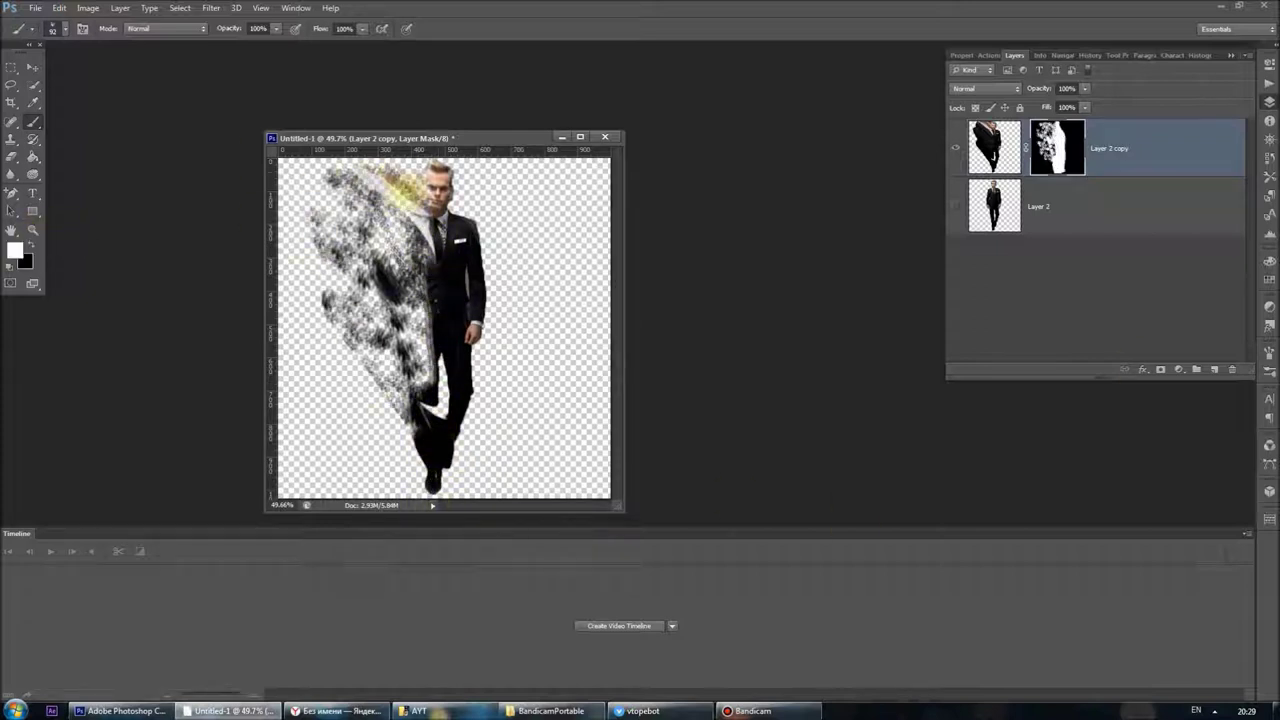
# Toggle Layer 2's visibility to compare the dispersion effect
pyautogui.click(956, 210)
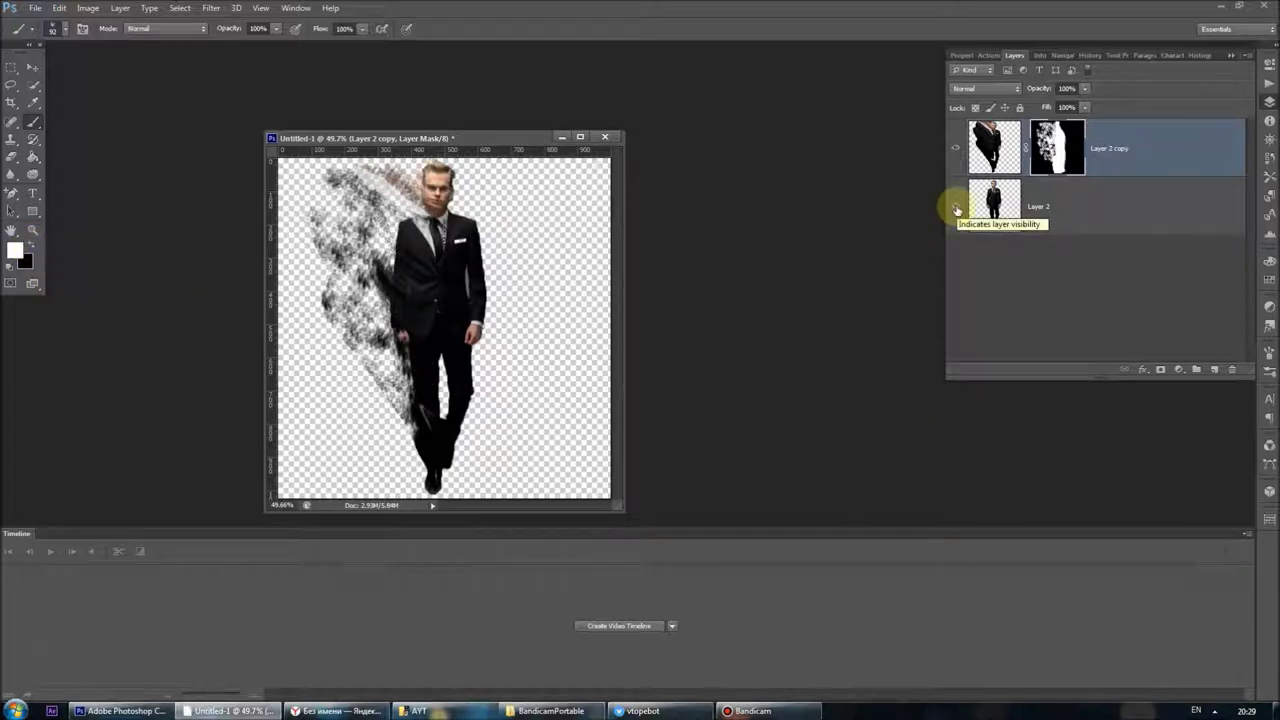
pyautogui.click(956, 210)
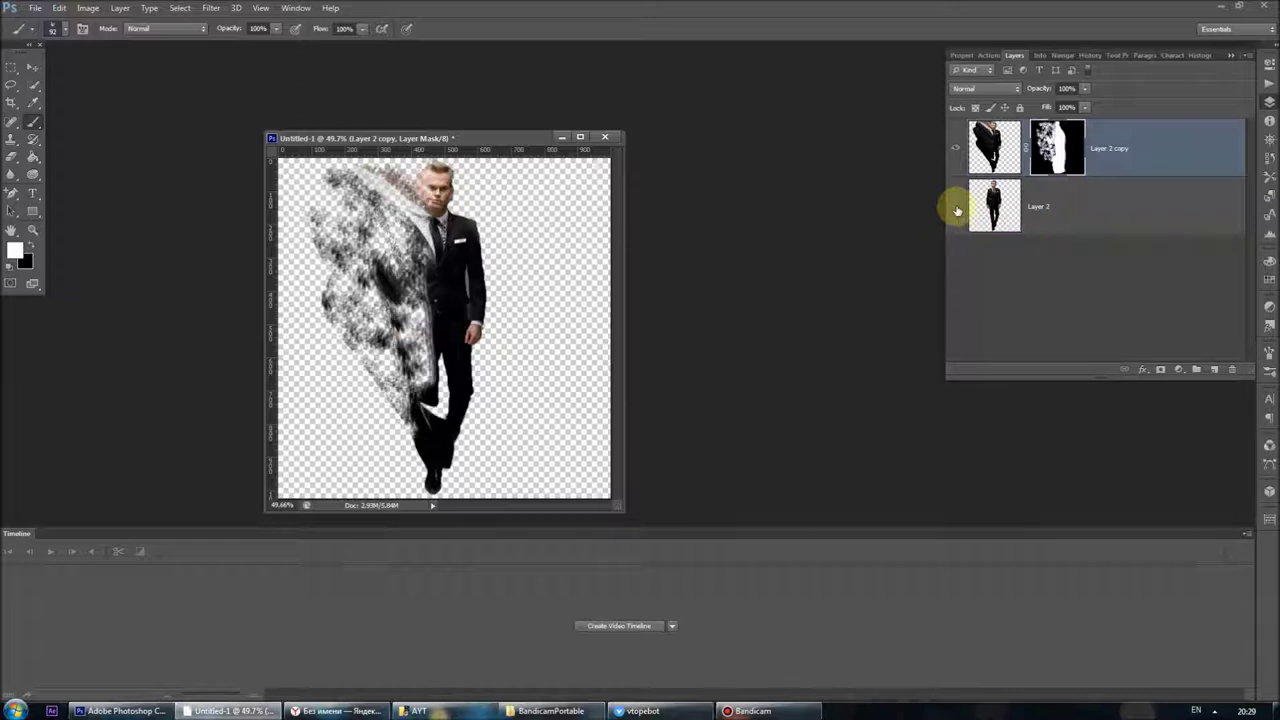
pyautogui.click(956, 210)
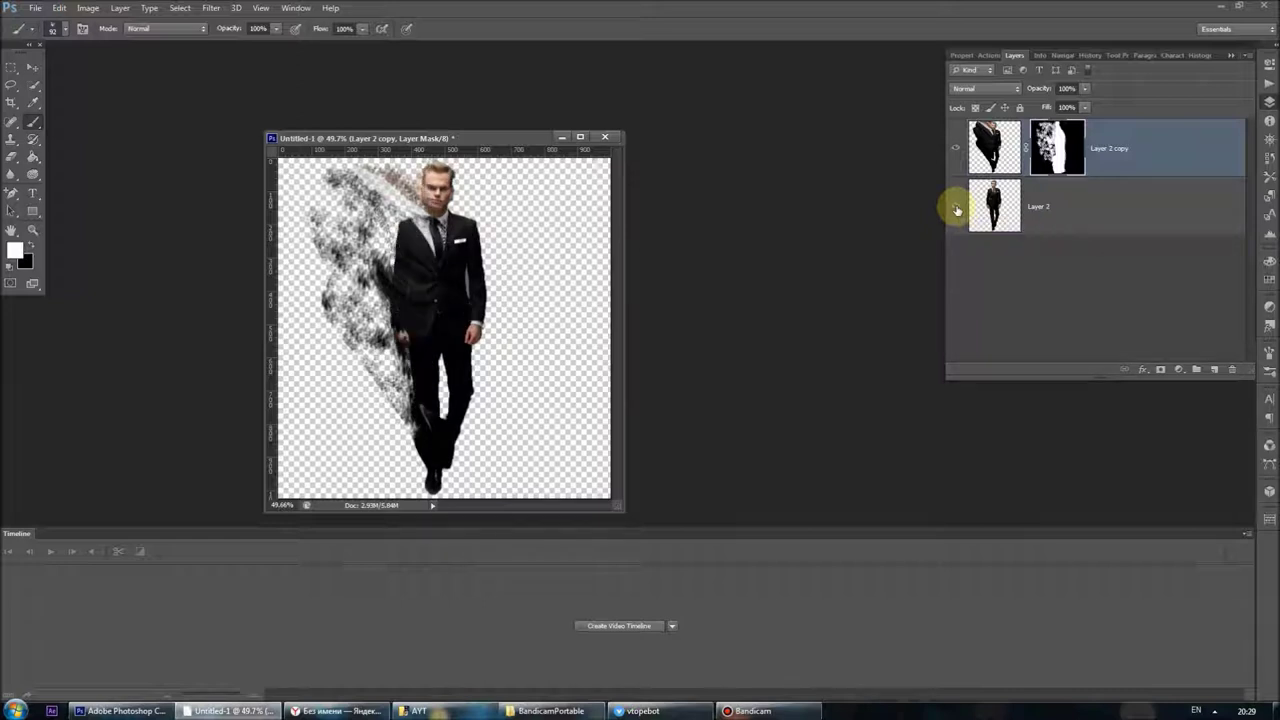
pyautogui.click(956, 210)
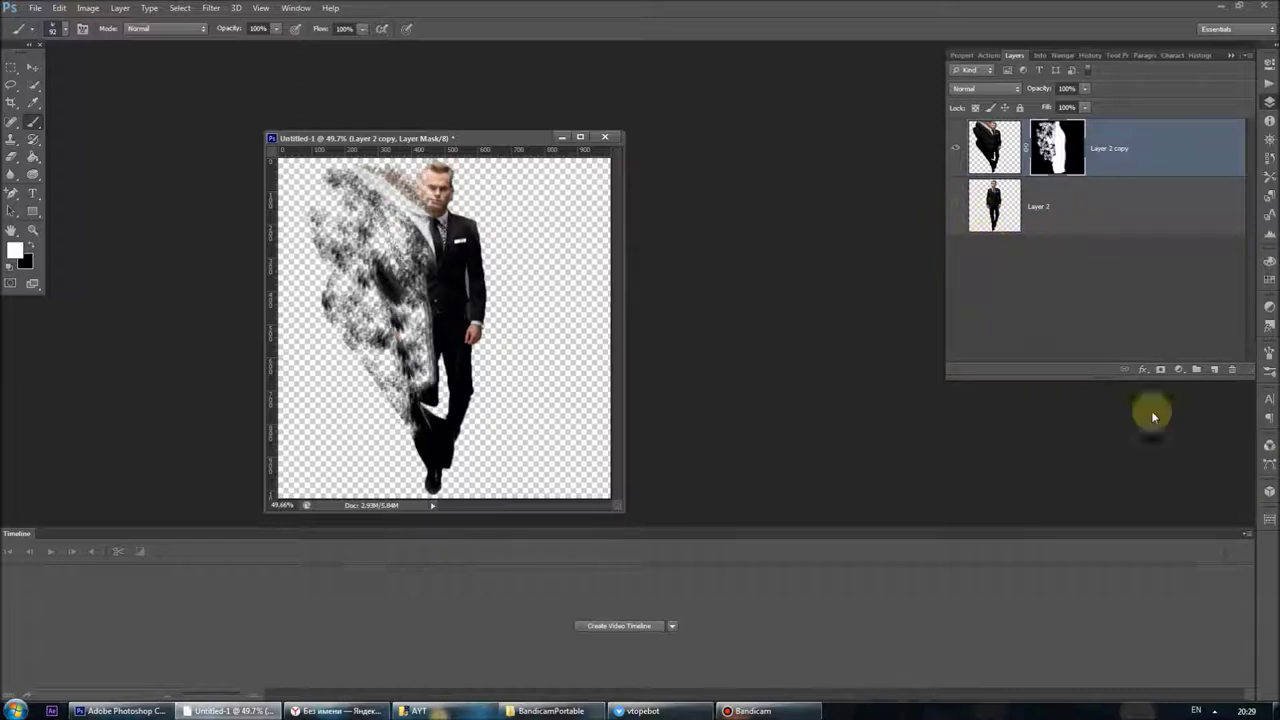
# Undo the extra mask on Layer 2 copy and give Layer 2 a black hide-all mask
pyautogui.click(1160, 369)
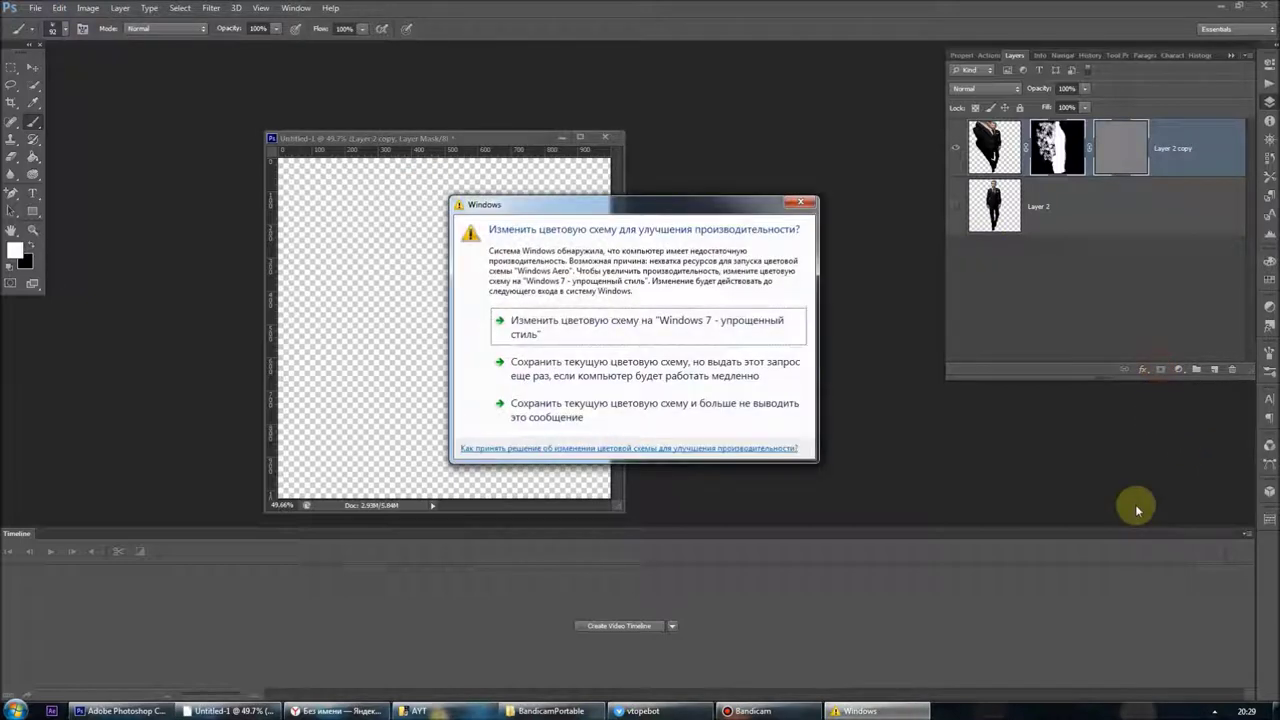
pyautogui.click(802, 205)
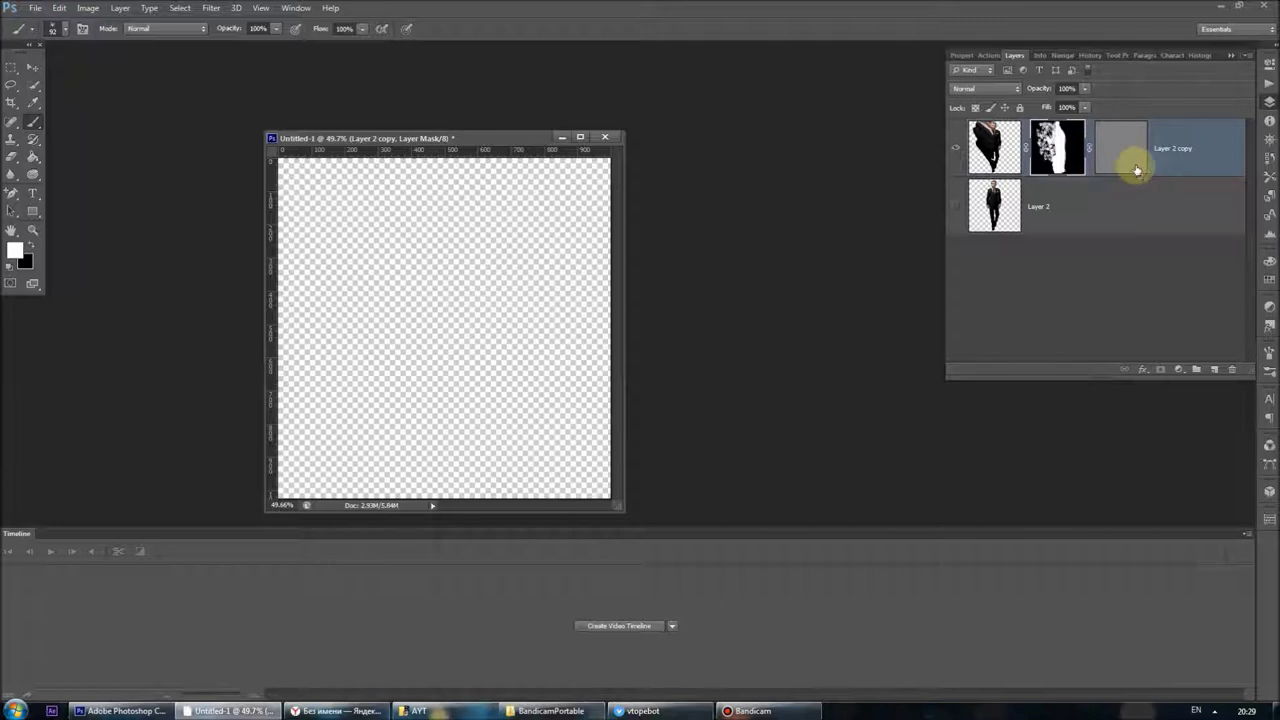
pyautogui.hotkey('ctrl', 'z')
pyautogui.click(1020, 218)
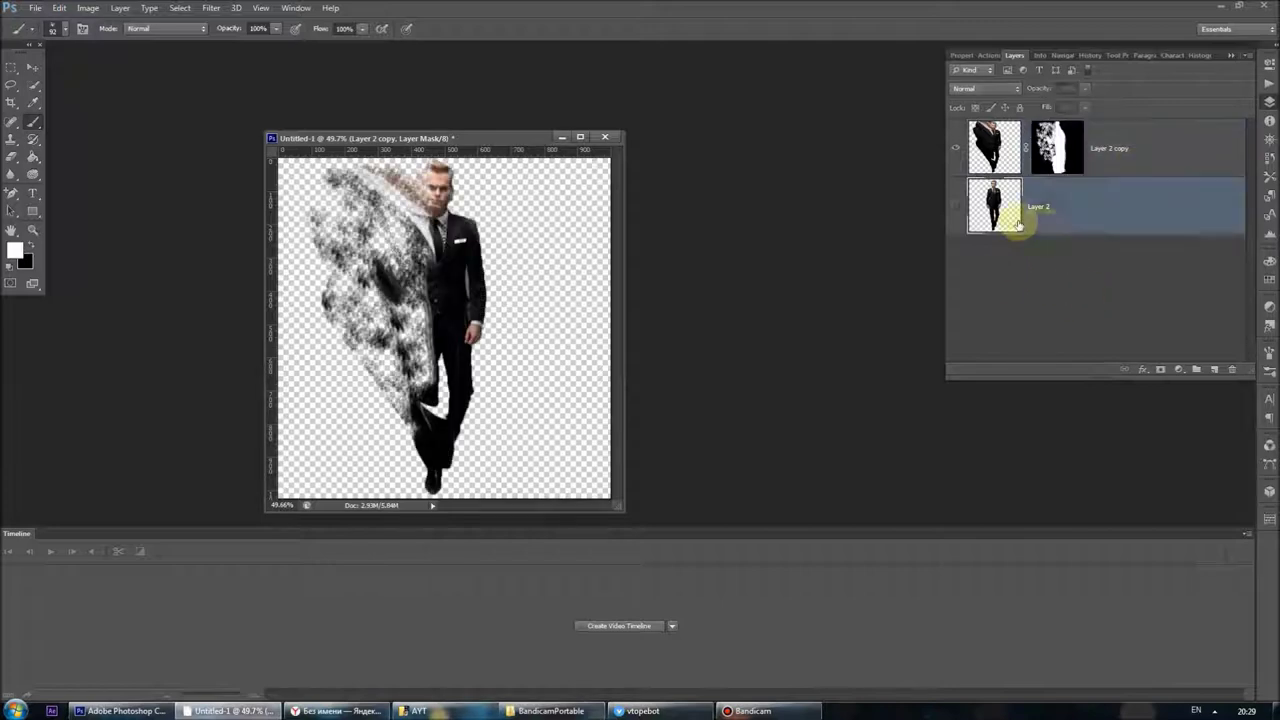
pyautogui.keyDown('alt'); pyautogui.click(1162, 370); pyautogui.keyUp('alt')
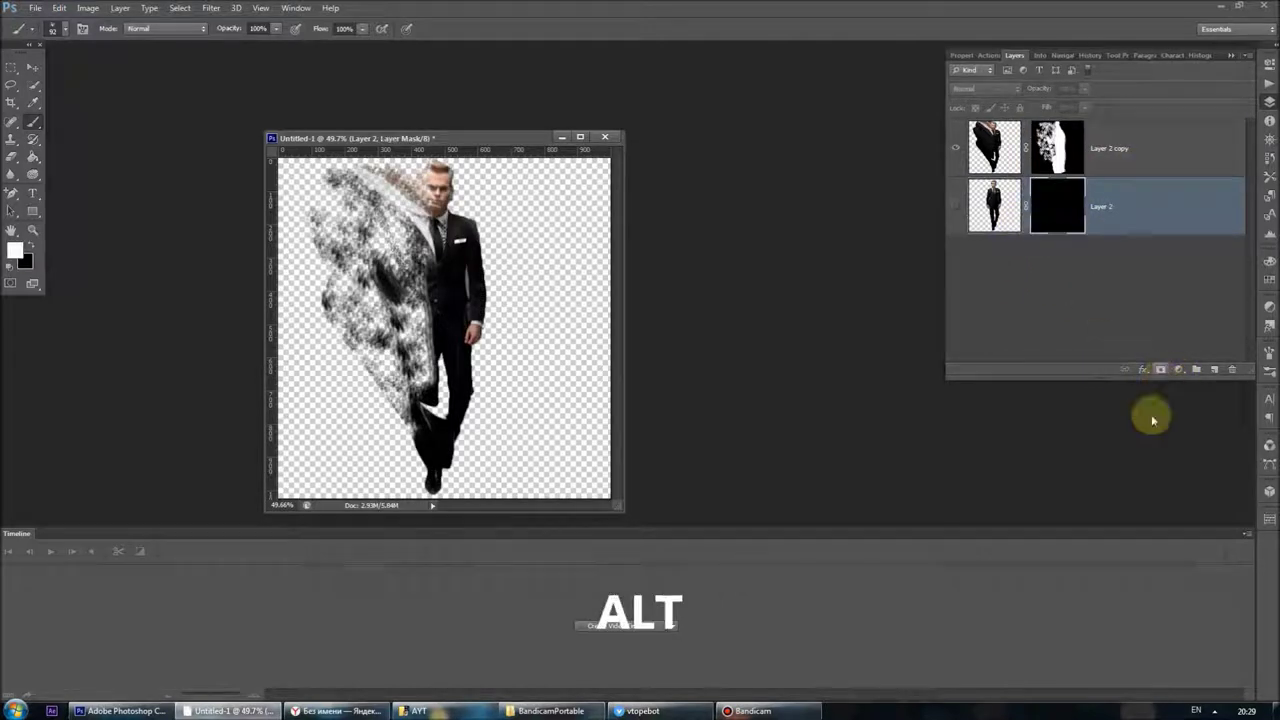
# Dismiss the hidden-layer error and make Layer 2 visible again
pyautogui.click(445, 418)
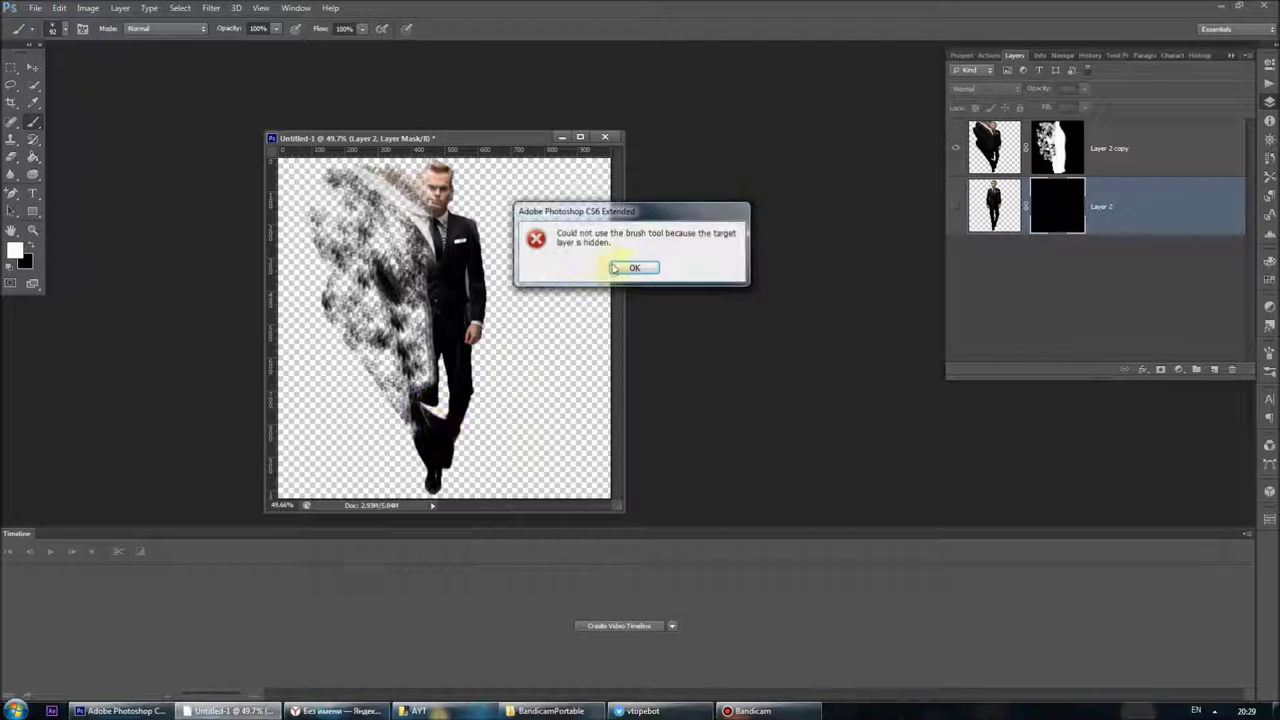
pyautogui.press('Return')
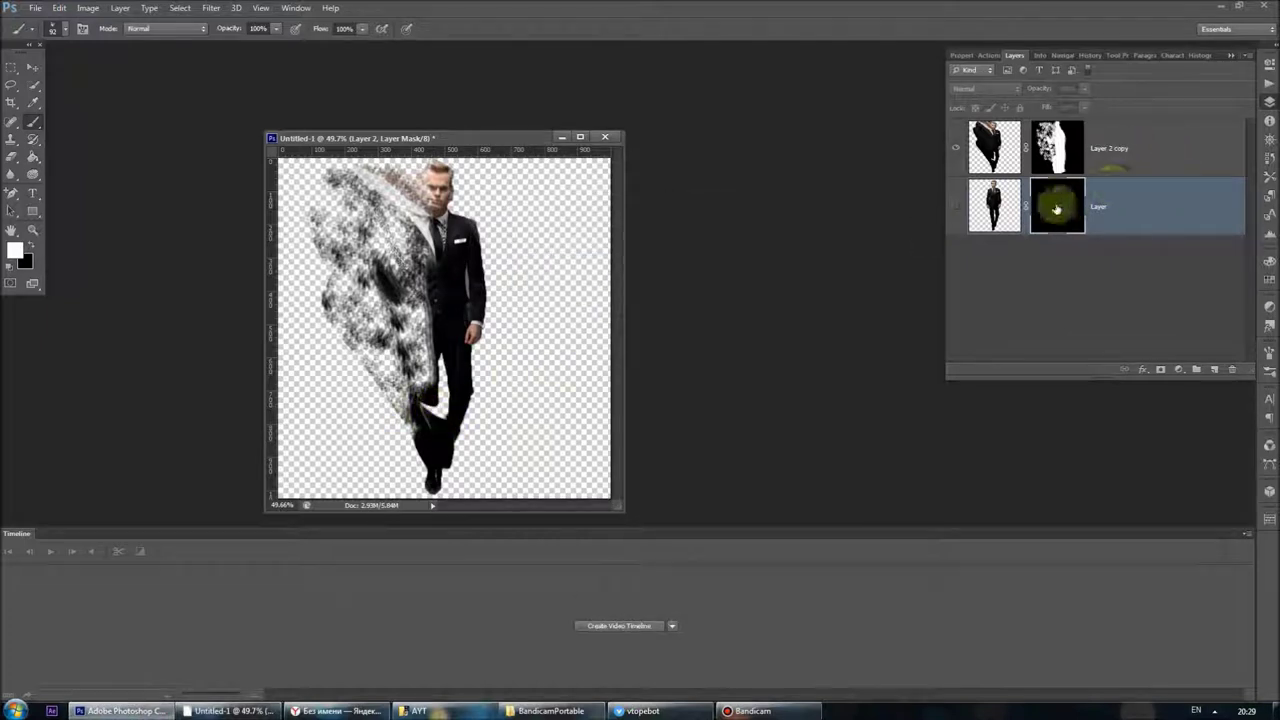
pyautogui.click(955, 206)
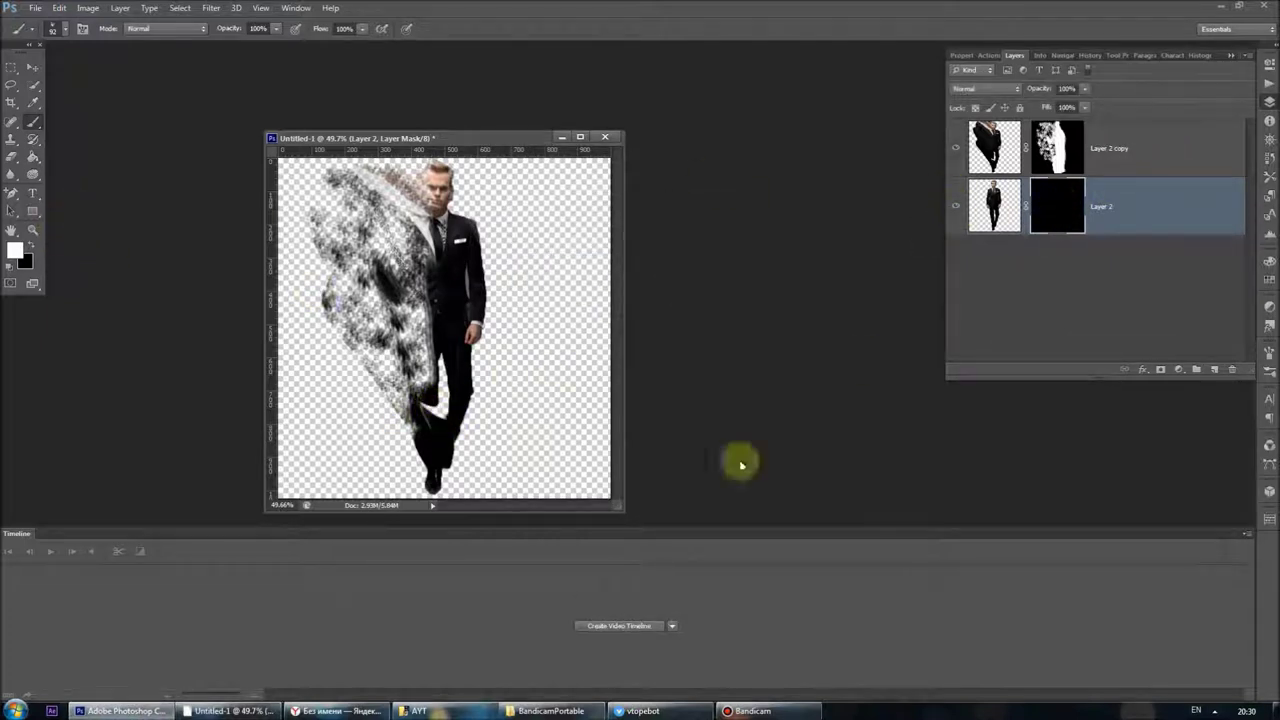
# Paint white into Layer 2's mask, revealing the figure from the legs up to the collar
pyautogui.click(430, 398)
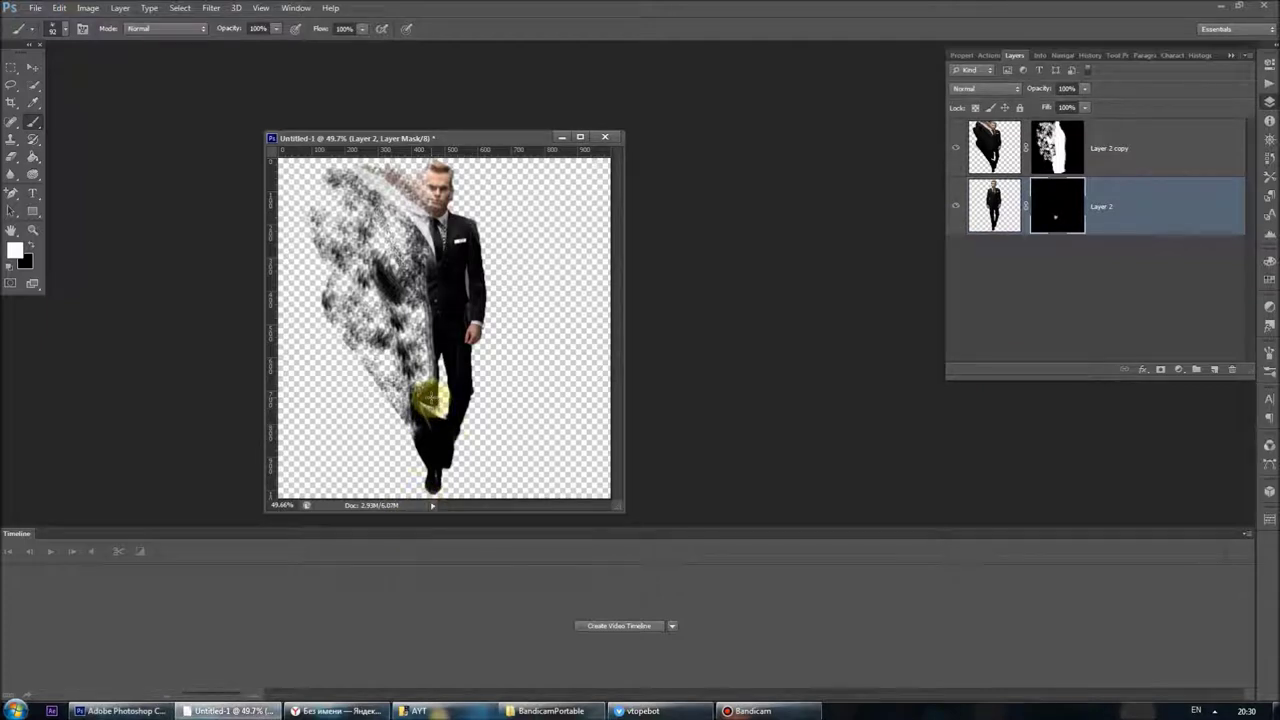
pyautogui.moveTo(430, 406); pyautogui.dragTo(427, 408)
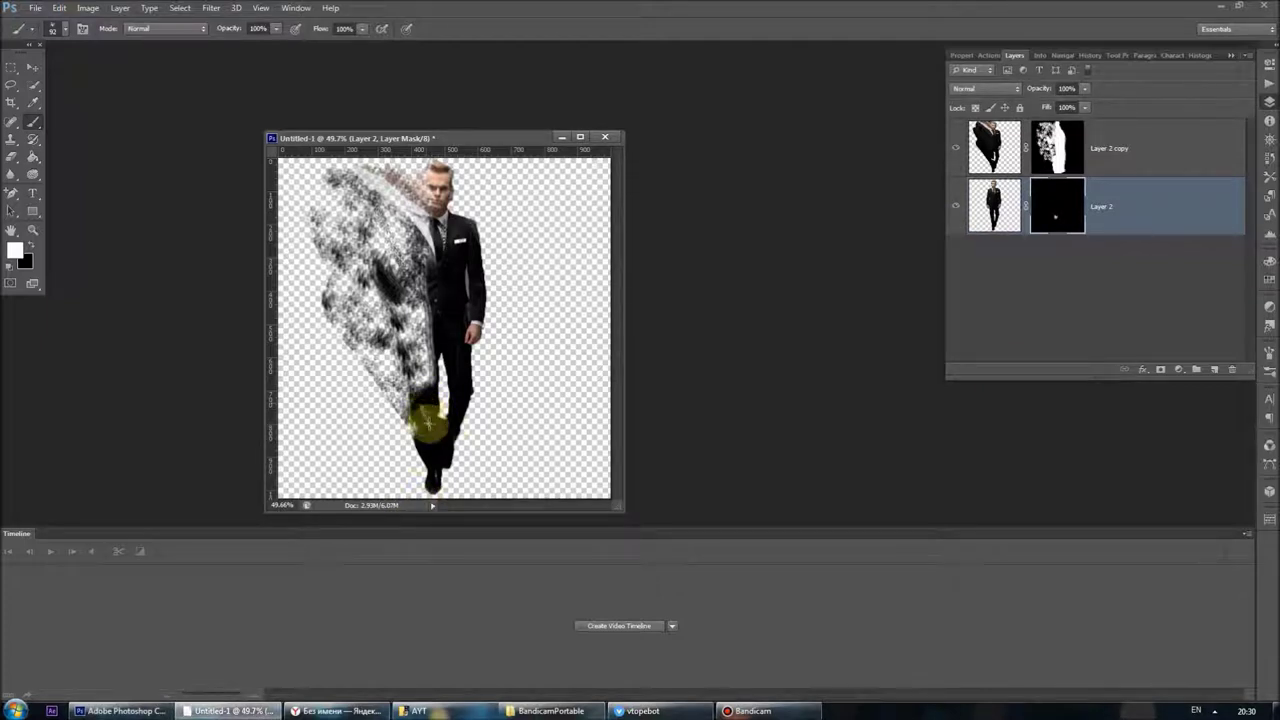
pyautogui.moveTo(425, 410)
pyautogui.mouseDown()
pyautogui.moveTo(414, 265)
pyautogui.moveTo(430, 172)
pyautogui.mouseUp()
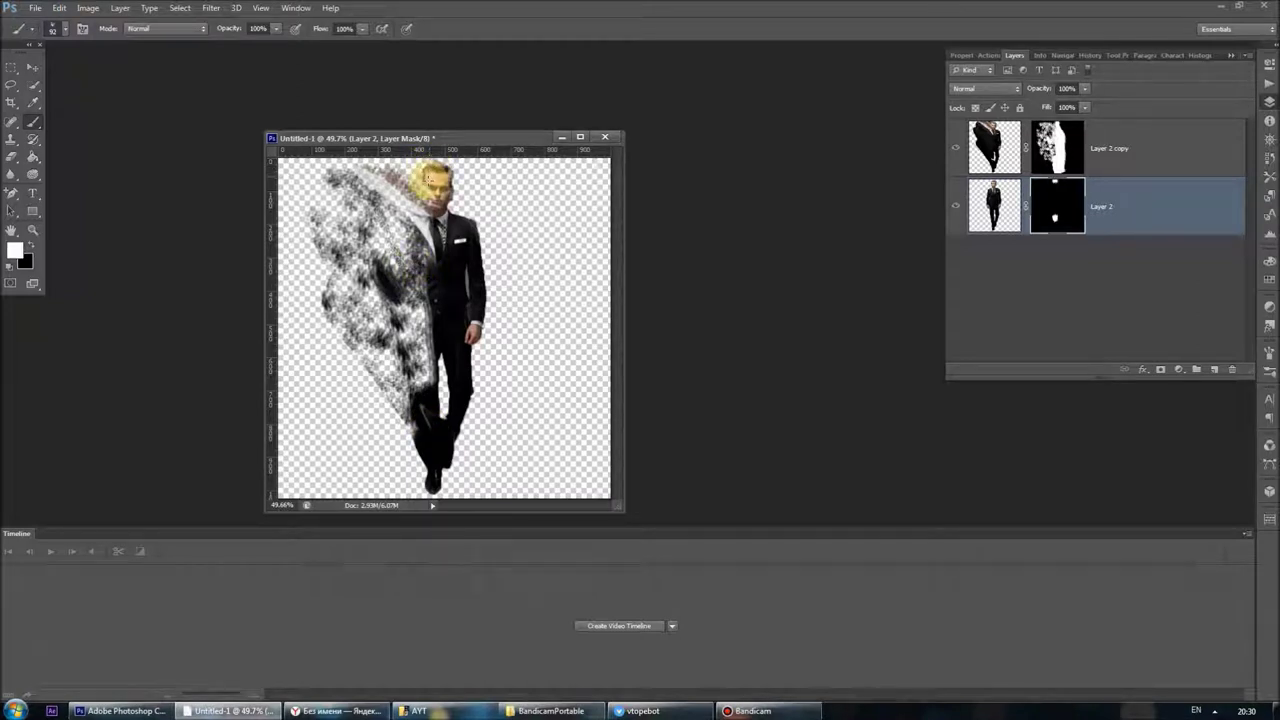
pyautogui.click(451, 283)
pyautogui.moveTo(451, 283); pyautogui.dragTo(459, 241)
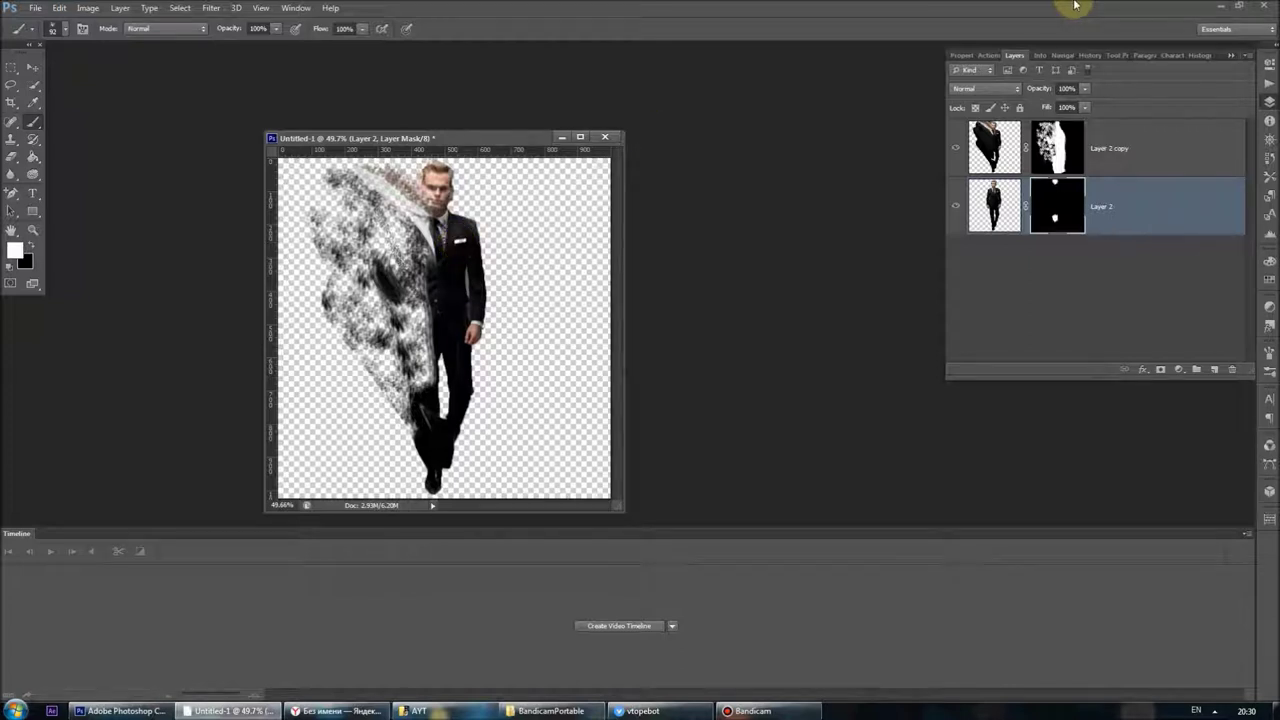
pyautogui.keyDown('ctrl'); pyautogui.click(995, 212); pyautogui.keyUp('ctrl')
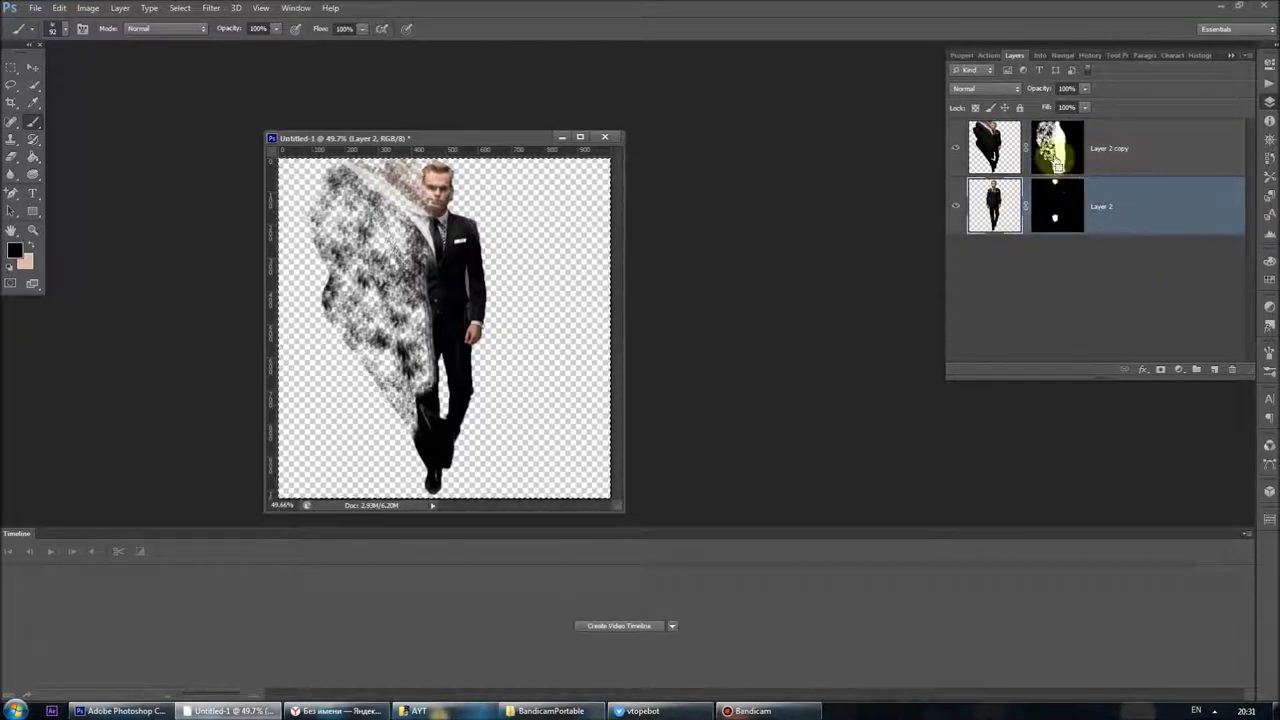
# Select Layer 2 with Layer 2 copy and convert both into a smart object
pyautogui.keyDown('ctrl'); pyautogui.click(1108, 148); pyautogui.keyUp('ctrl')
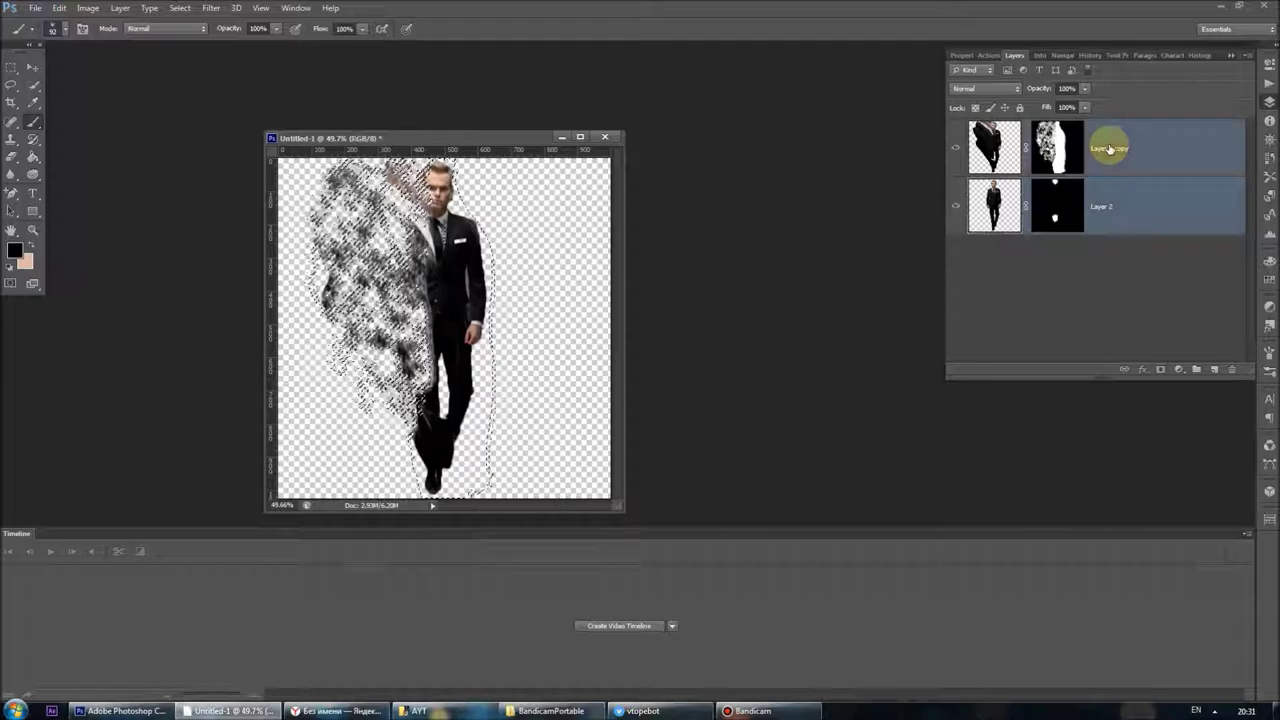
pyautogui.rightClick(1107, 153)
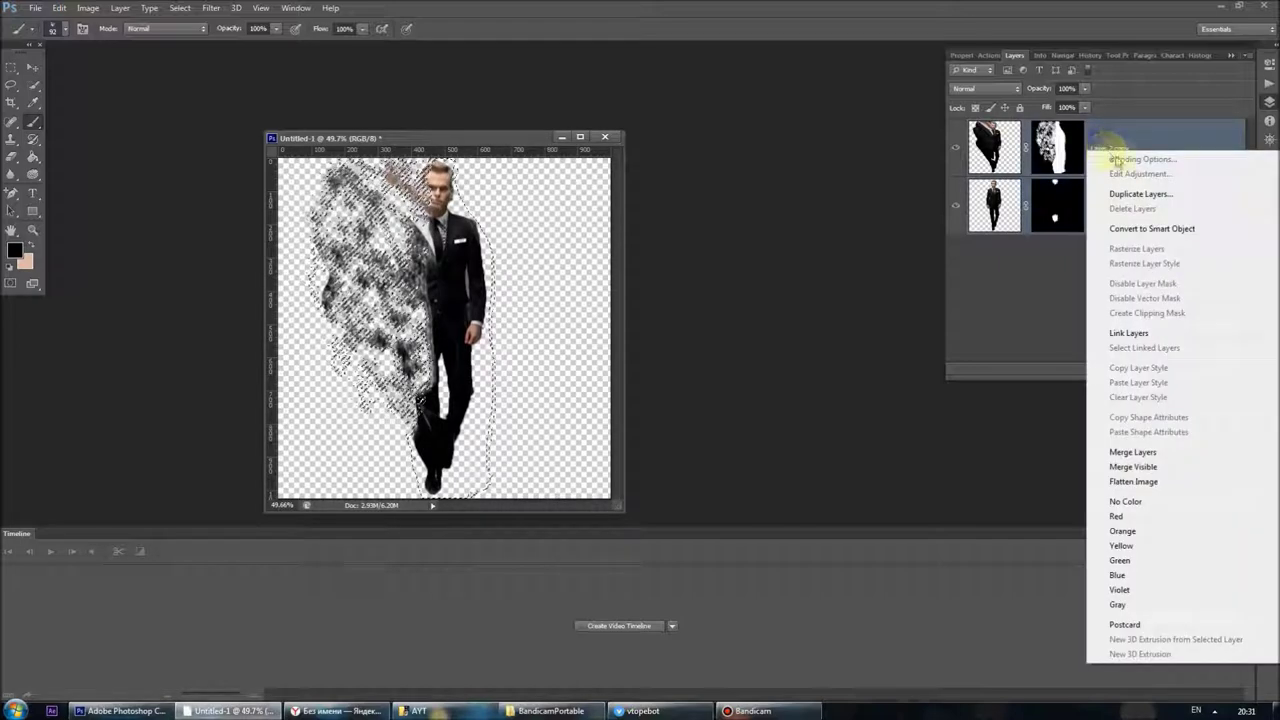
pyautogui.click(1166, 230)
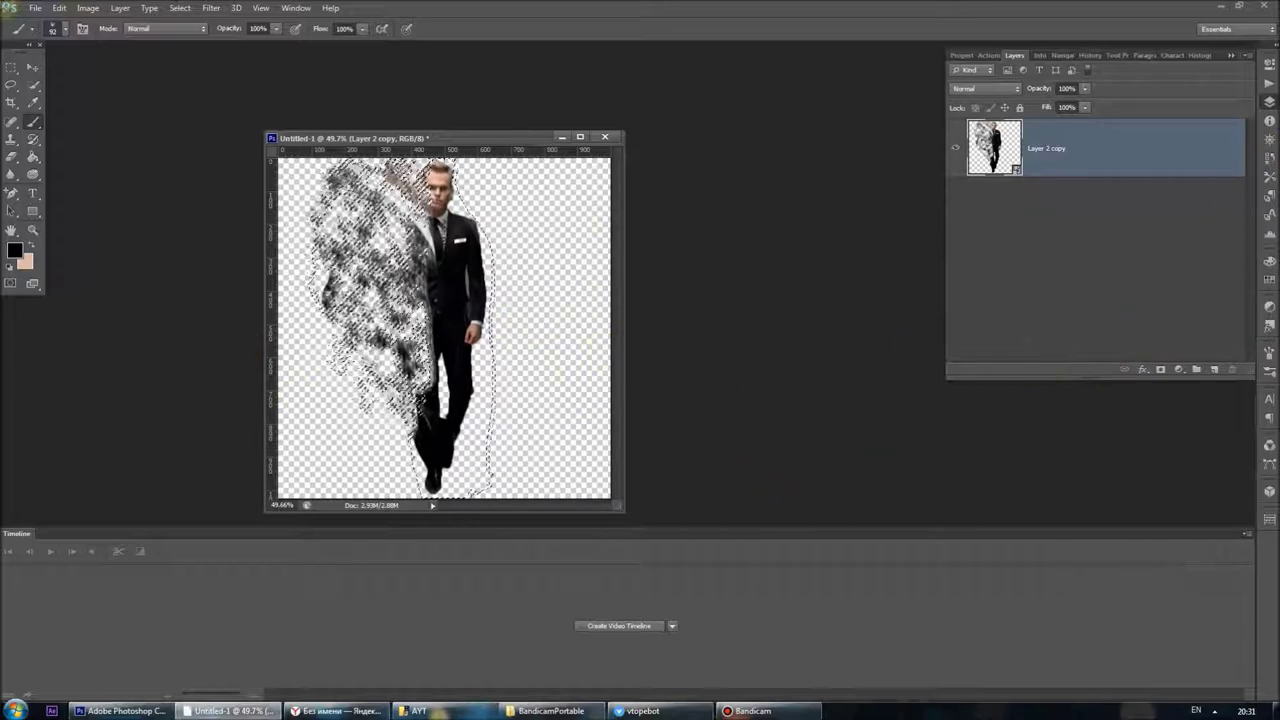
# Open the bat photo as a smart object after an Open As attempt fails
pyautogui.click(38, 8)
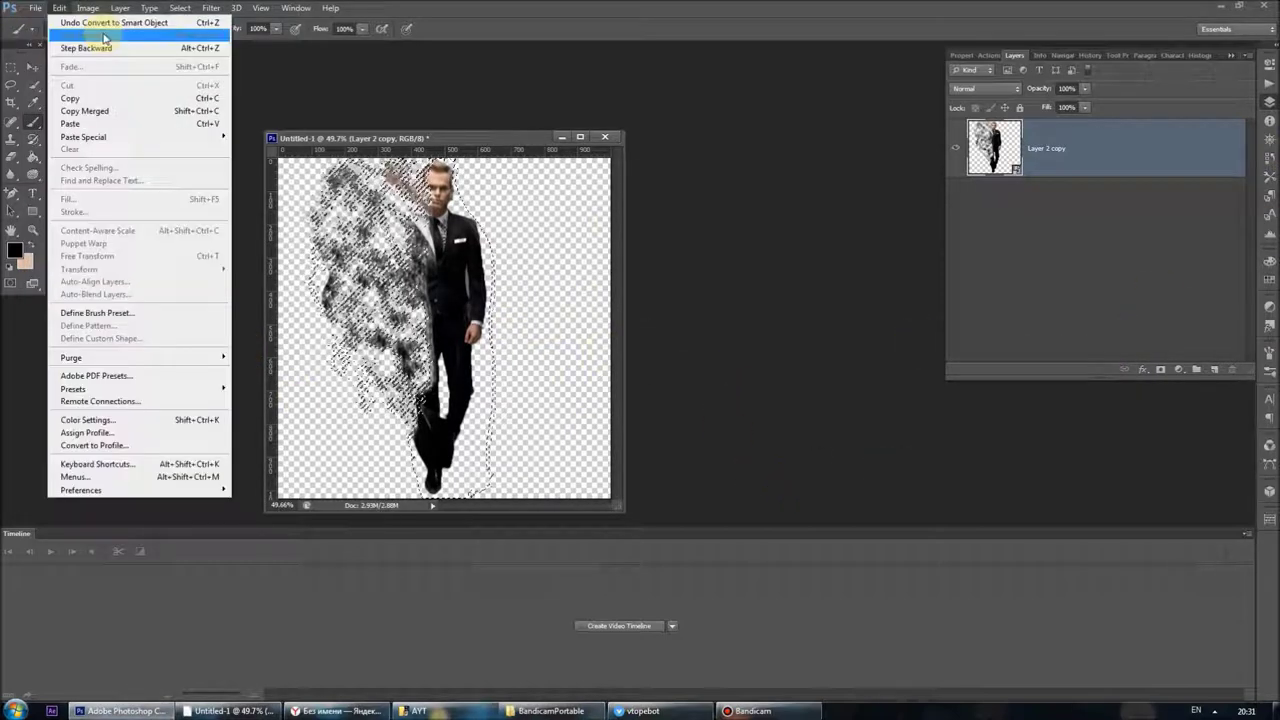
pyautogui.click(69, 50)
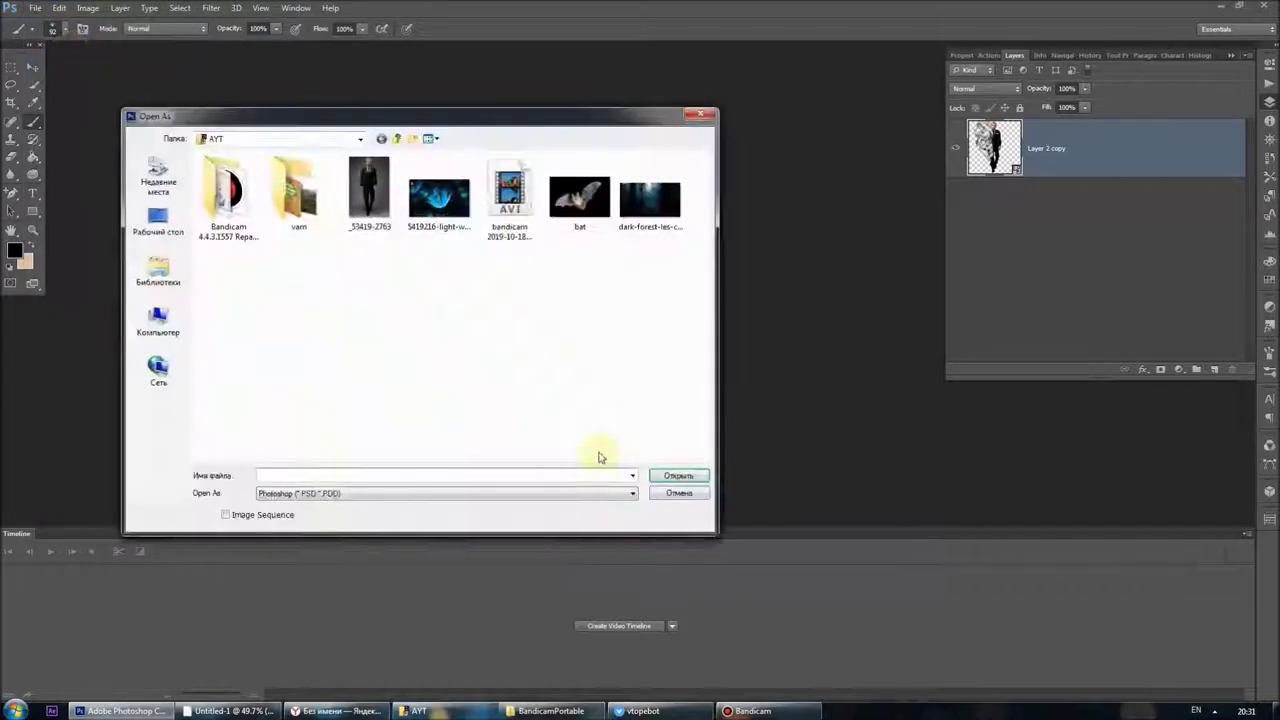
pyautogui.click(572, 210)
pyautogui.doubleClick(572, 210)
pyautogui.click(622, 270)
pyautogui.click(35, 8)
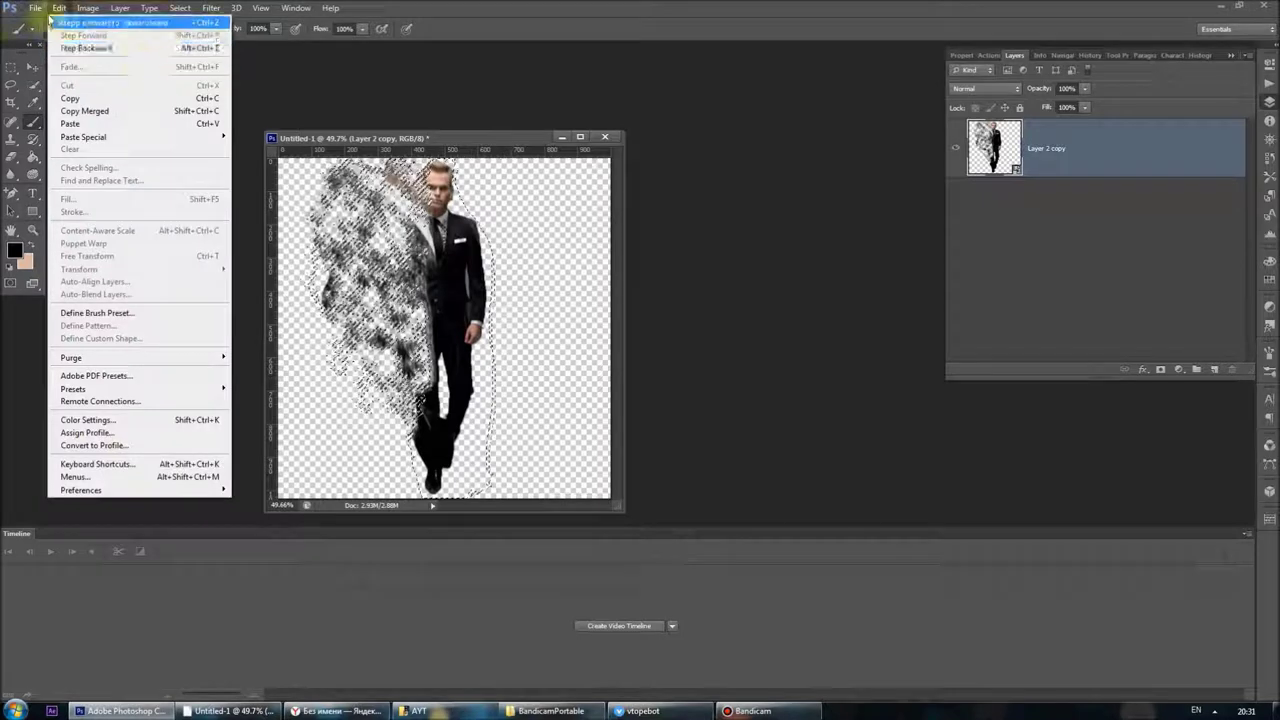
pyautogui.click(99, 61)
pyautogui.doubleClick(580, 195)
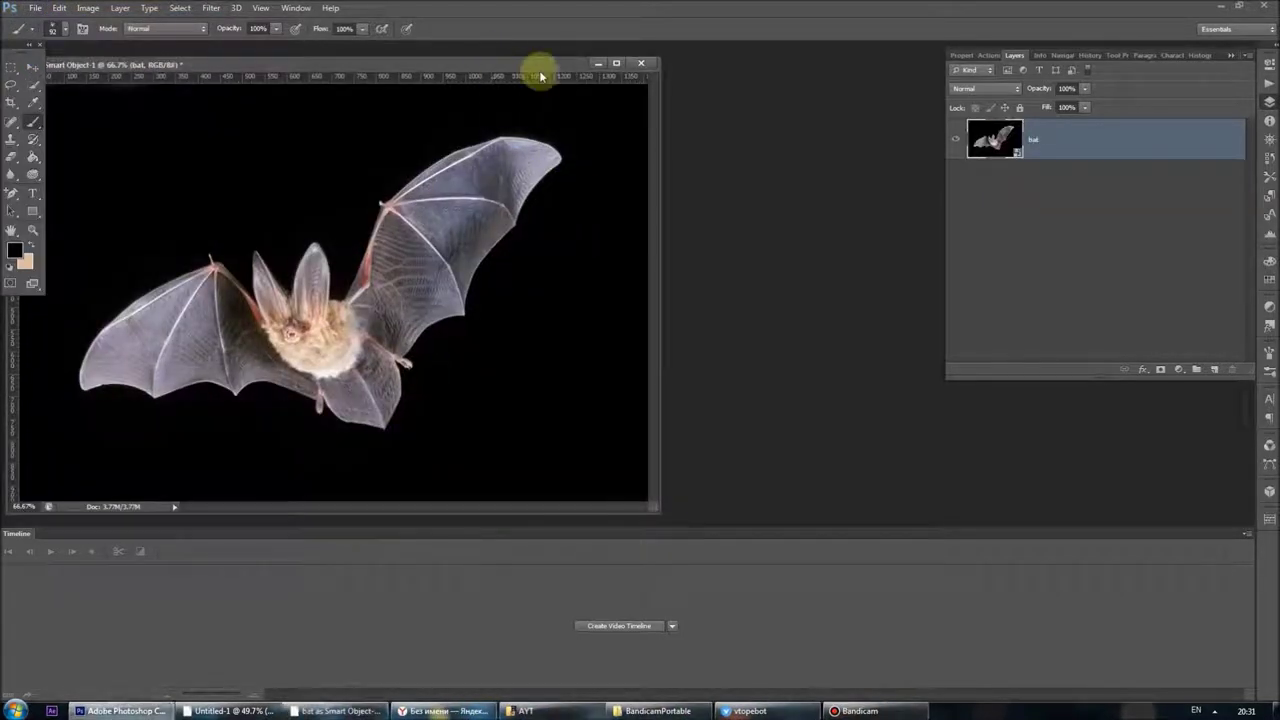
# Quick-select the bat's wings and body, then close the bat document without saving
pyautogui.moveTo(586, 64); pyautogui.dragTo(651, 77)
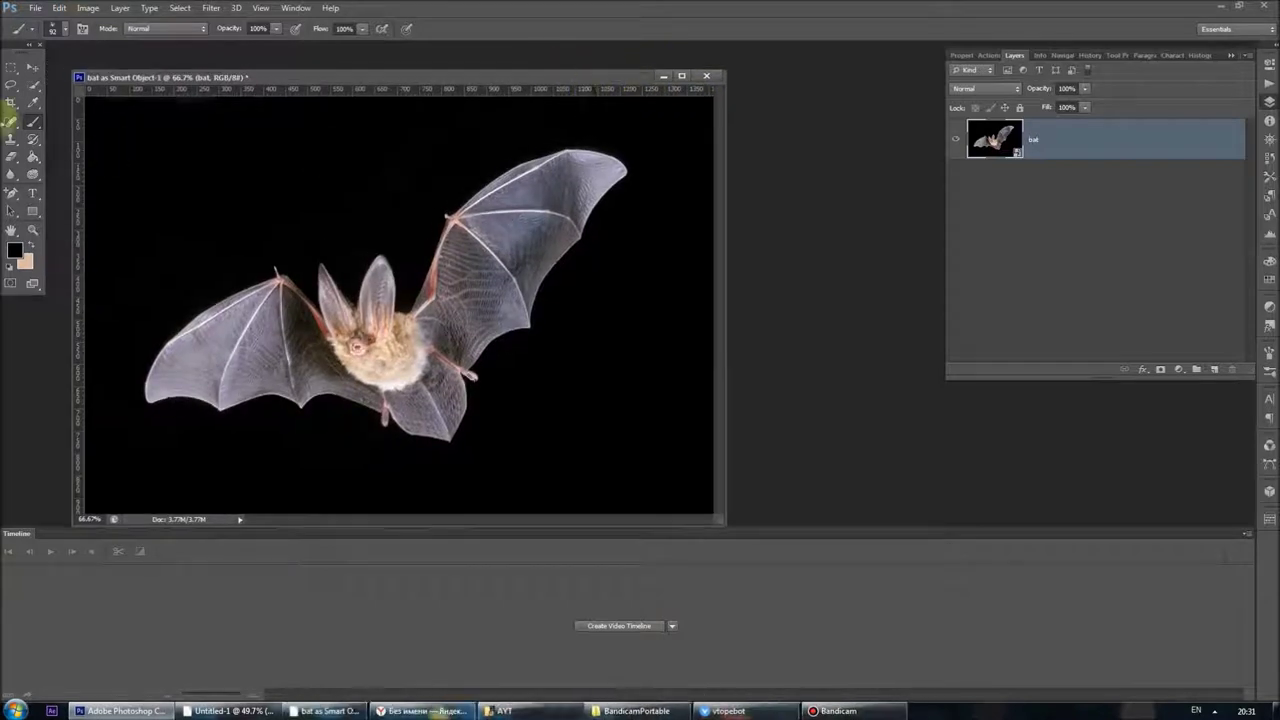
pyautogui.click(33, 85)
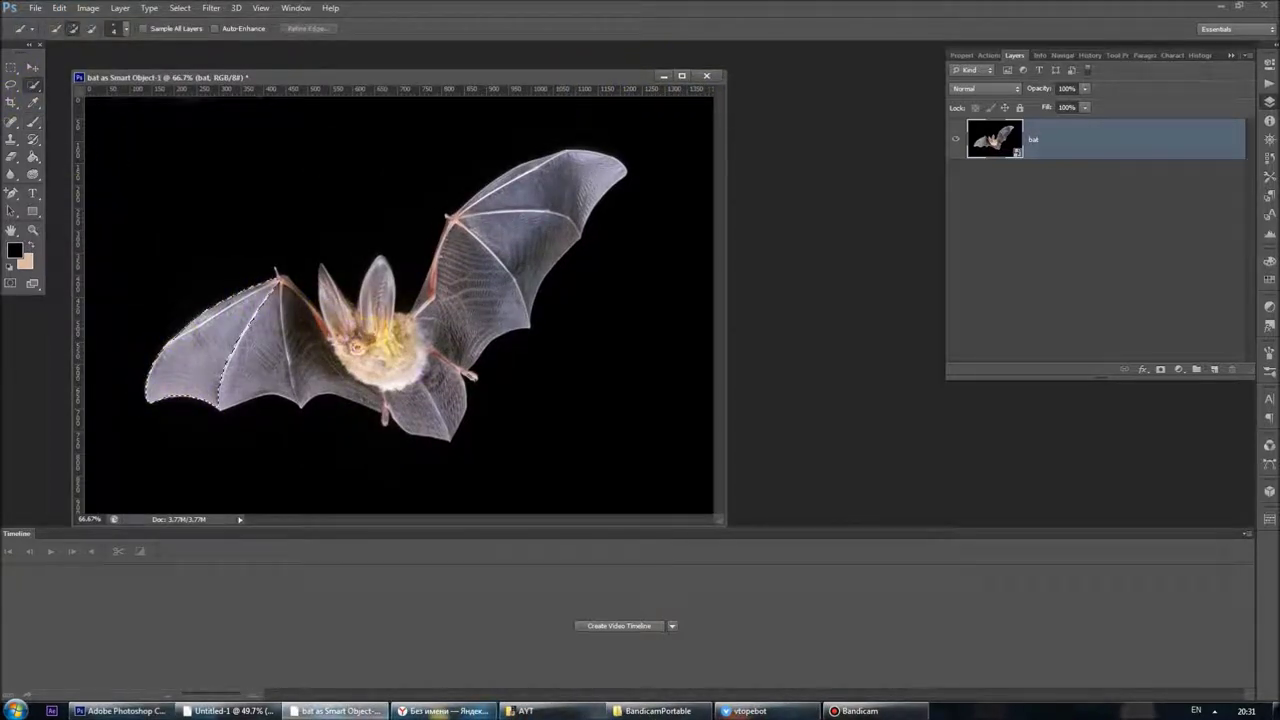
pyautogui.moveTo(441, 341); pyautogui.dragTo(542, 172)
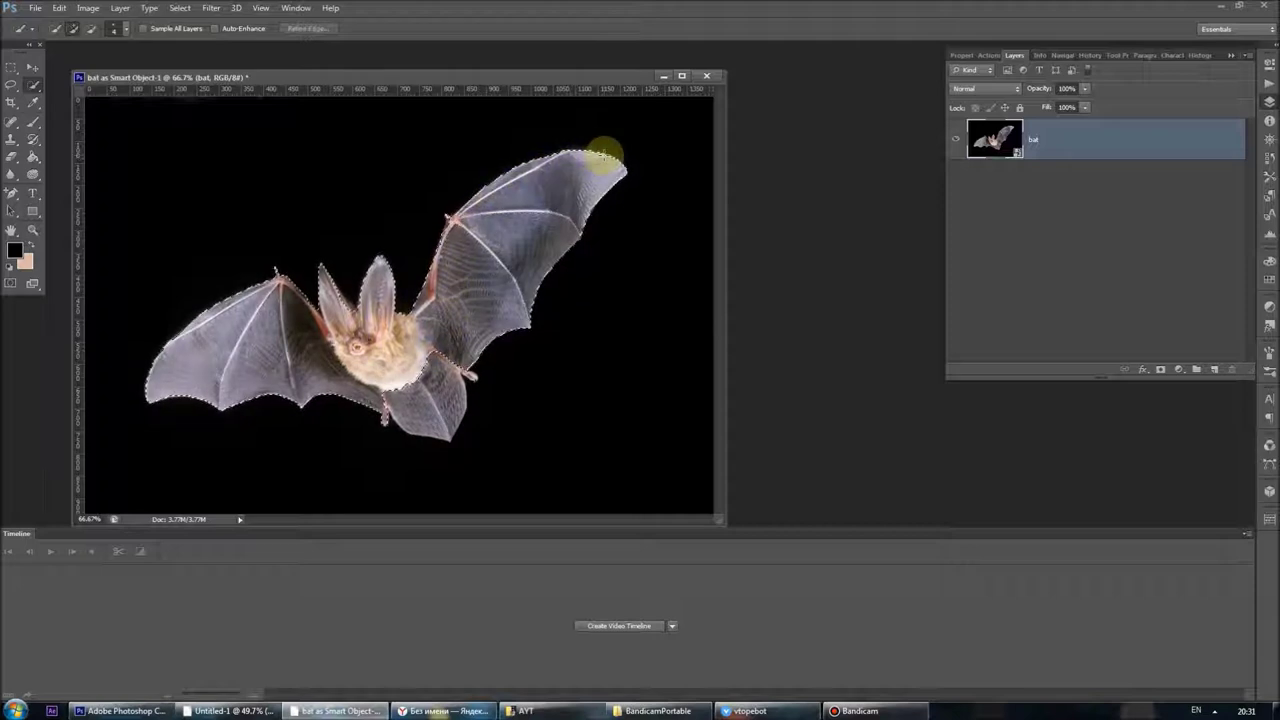
pyautogui.moveTo(605, 155); pyautogui.dragTo(425, 382)
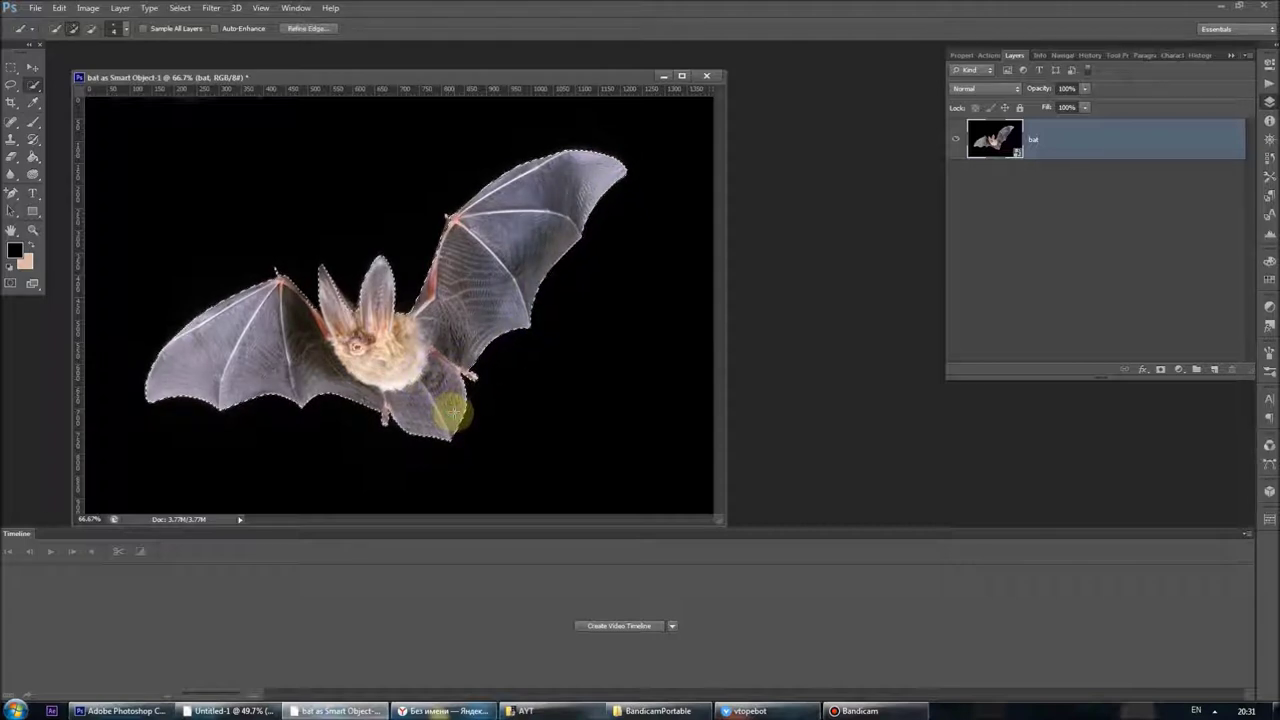
pyautogui.click(706, 76)
pyautogui.click(624, 270)
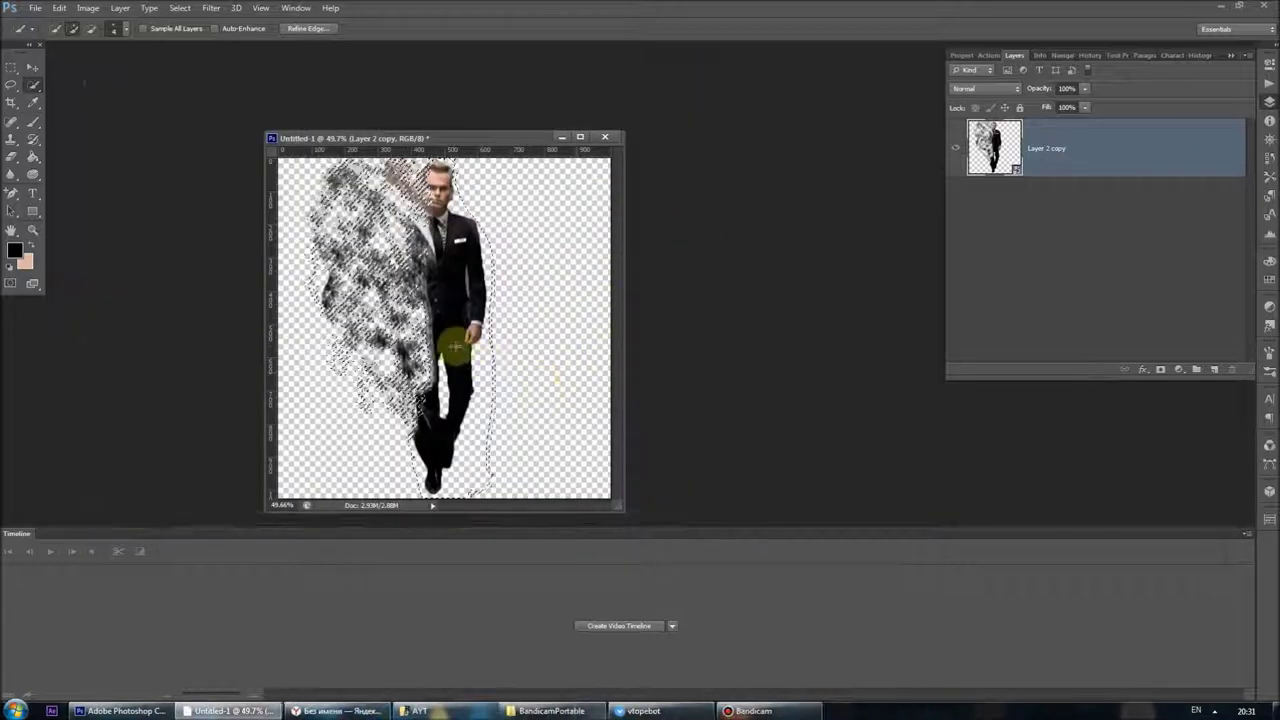
# Paste the bat into Untitled-1, scale it to about 30% width, and place it on the man's torso
pyautogui.hotkey('ctrl', 'v')
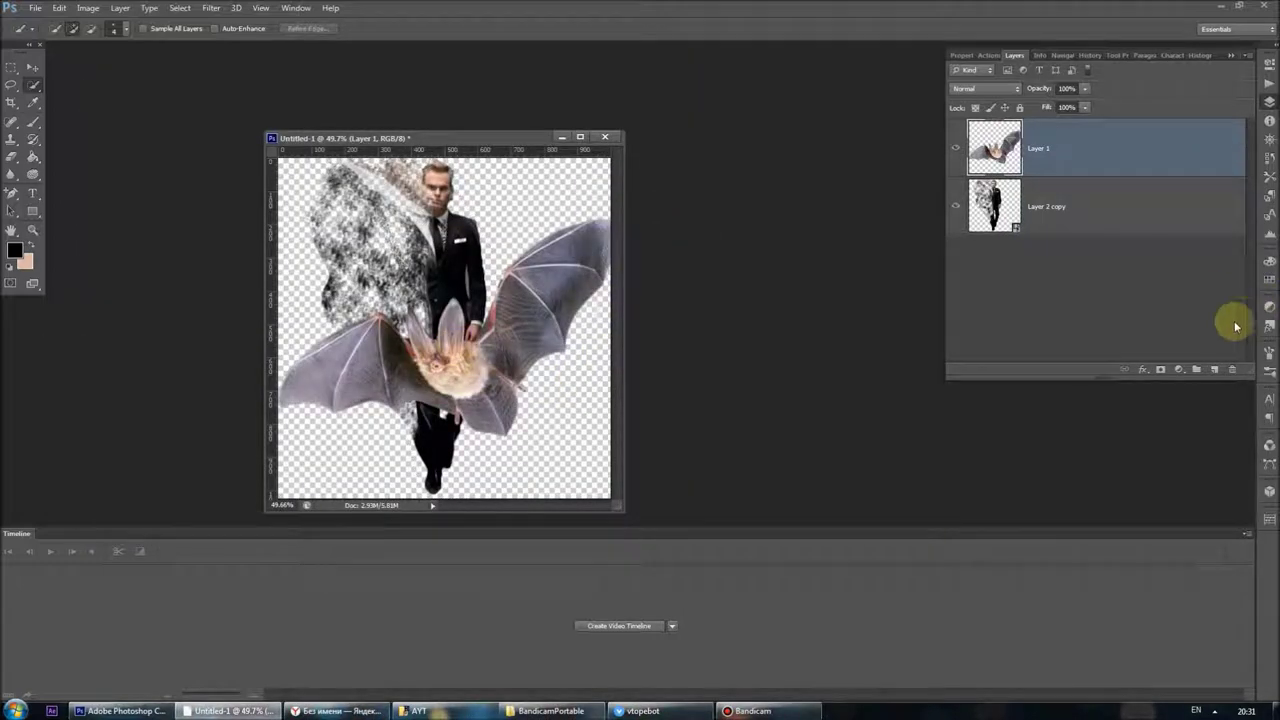
pyautogui.click(28, 70)
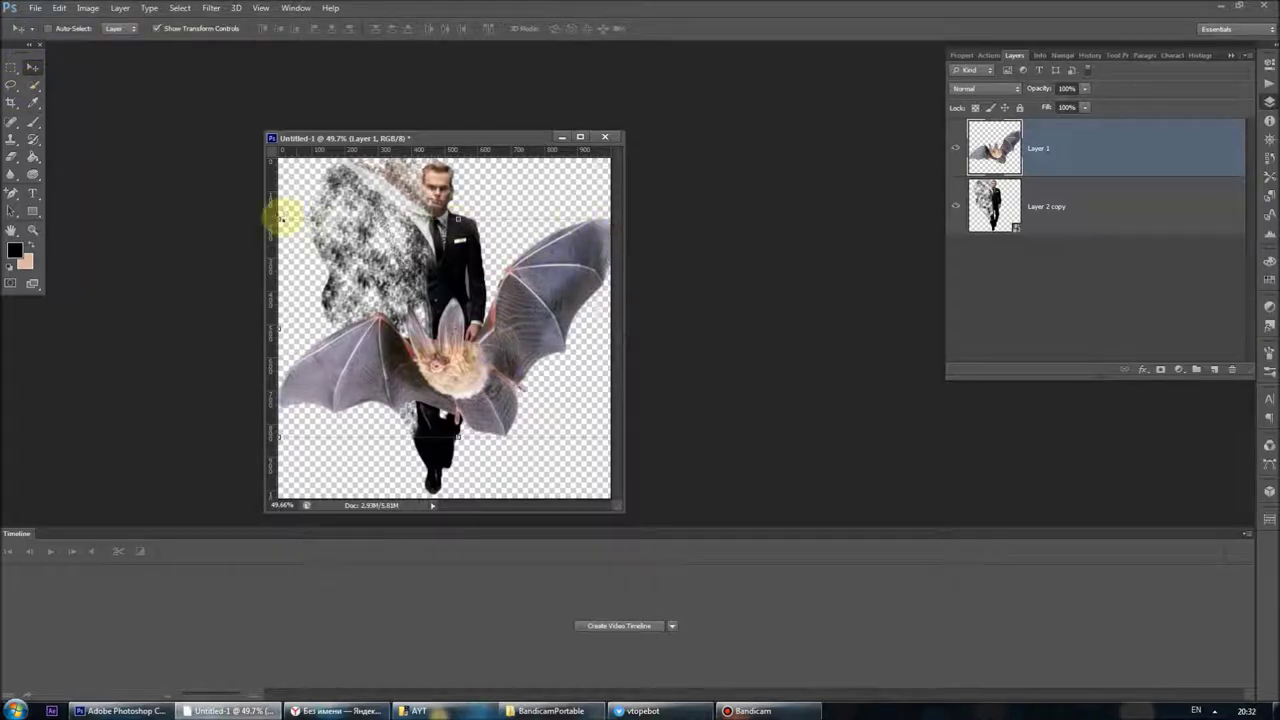
pyautogui.moveTo(284, 218); pyautogui.dragTo(530, 372)
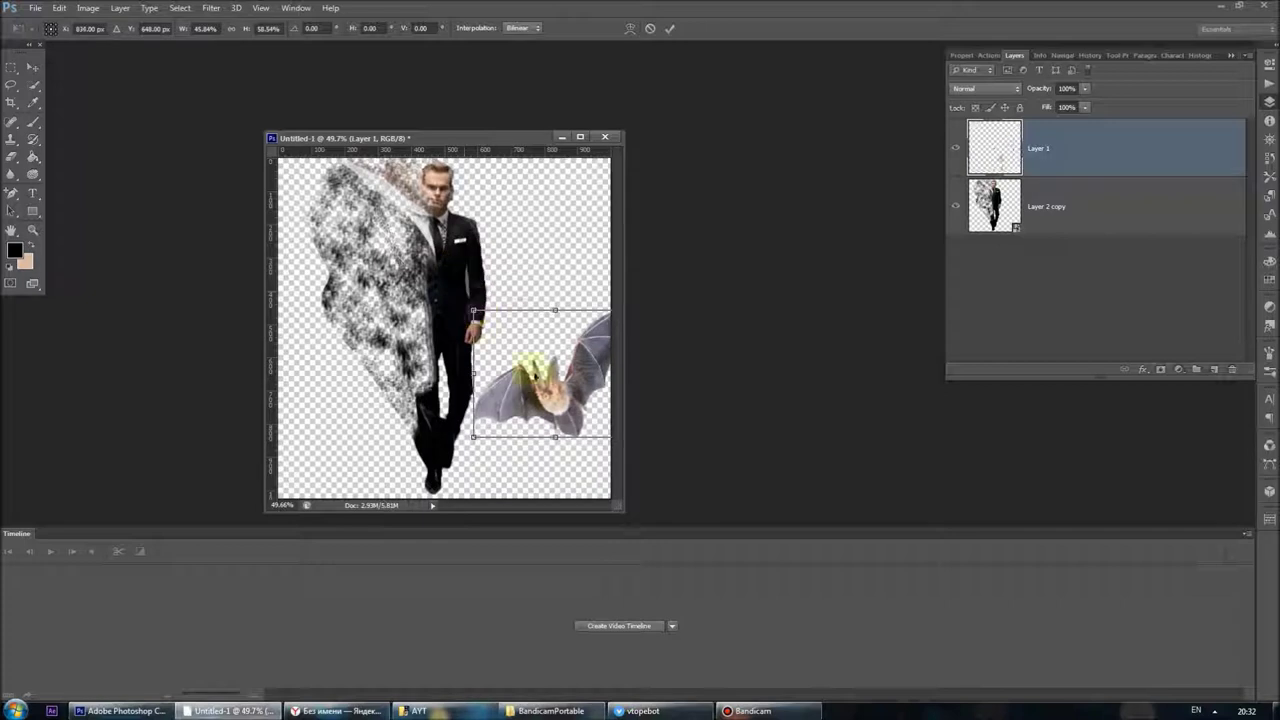
pyautogui.moveTo(545, 380); pyautogui.dragTo(435, 305)
pyautogui.moveTo(497, 241); pyautogui.dragTo(452, 256)
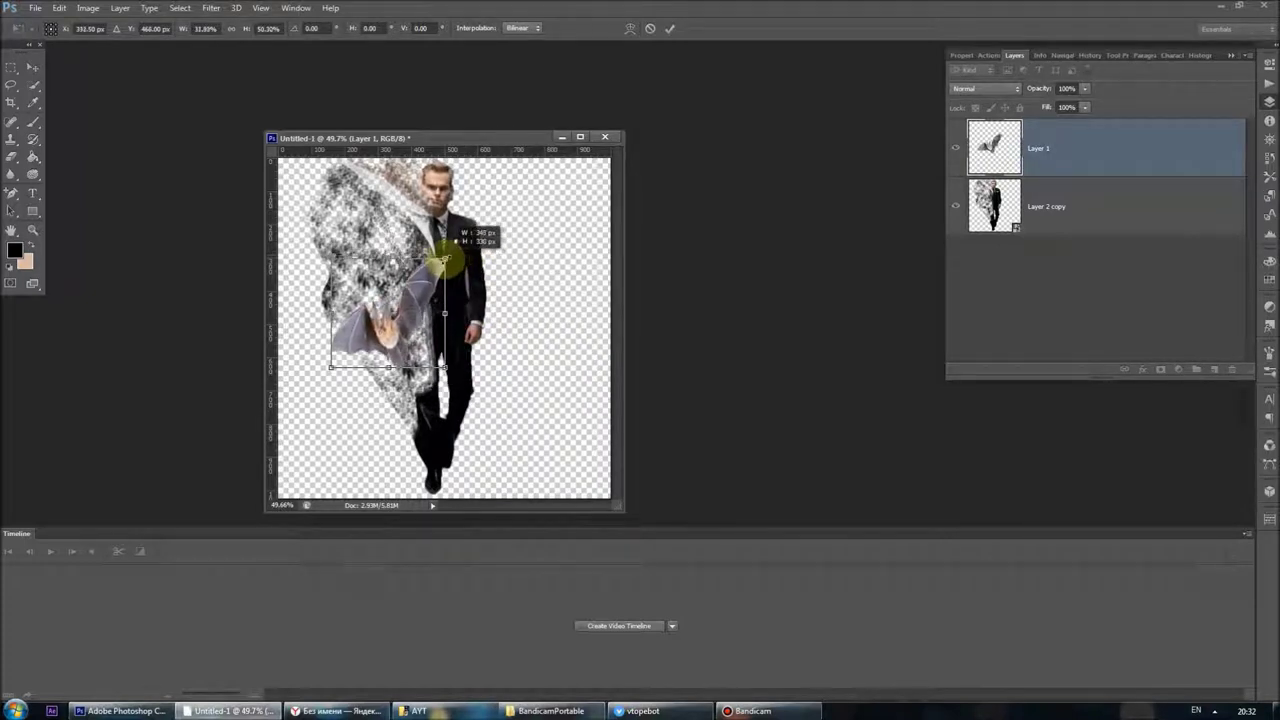
pyautogui.moveTo(452, 256); pyautogui.dragTo(436, 262)
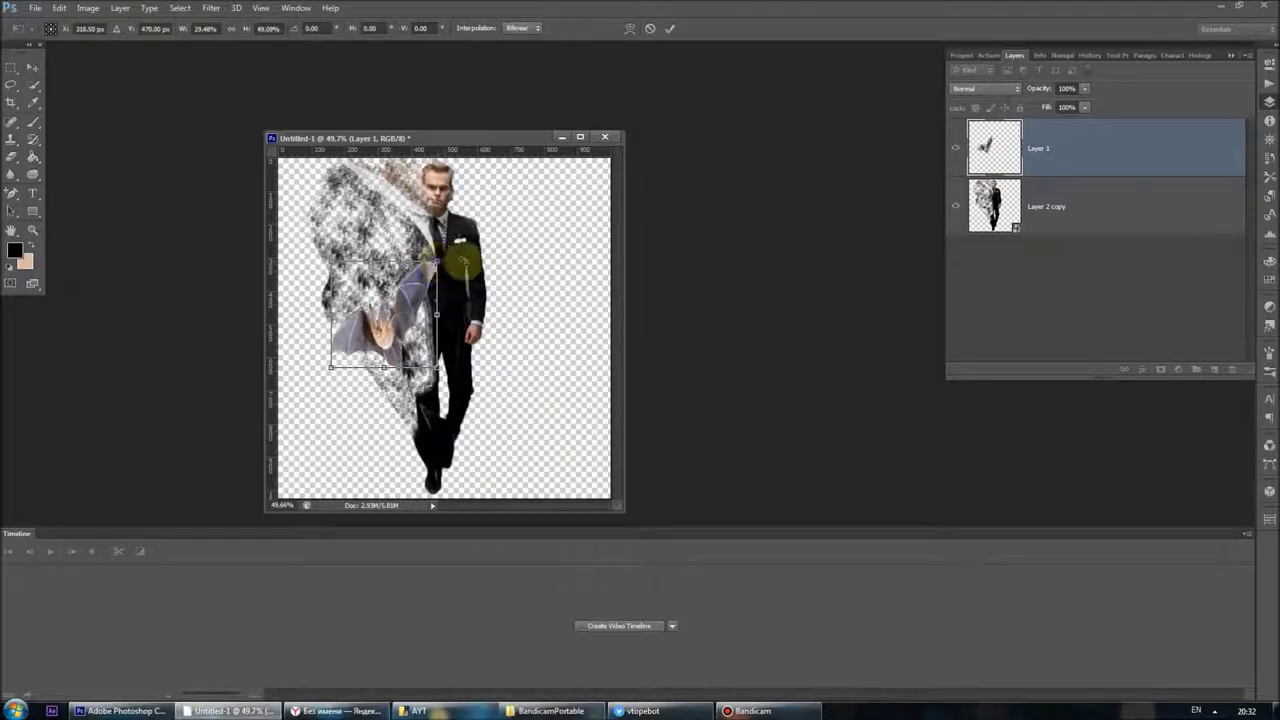
# Commit the bat's resize and give Layer 1 a Multiply Satin effect with raised opacity
pyautogui.click(32, 67)
pyautogui.press('Return')
pyautogui.rightClick(1087, 142)
pyautogui.click(1122, 150)
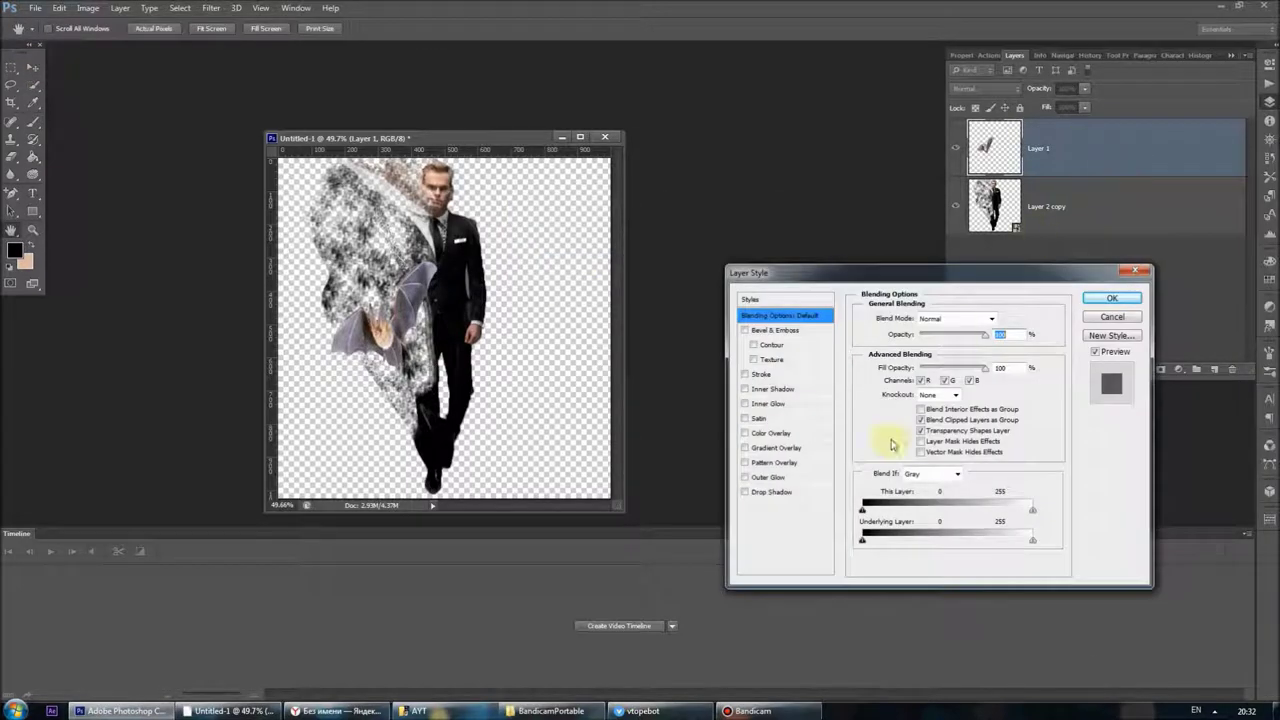
pyautogui.click(758, 419)
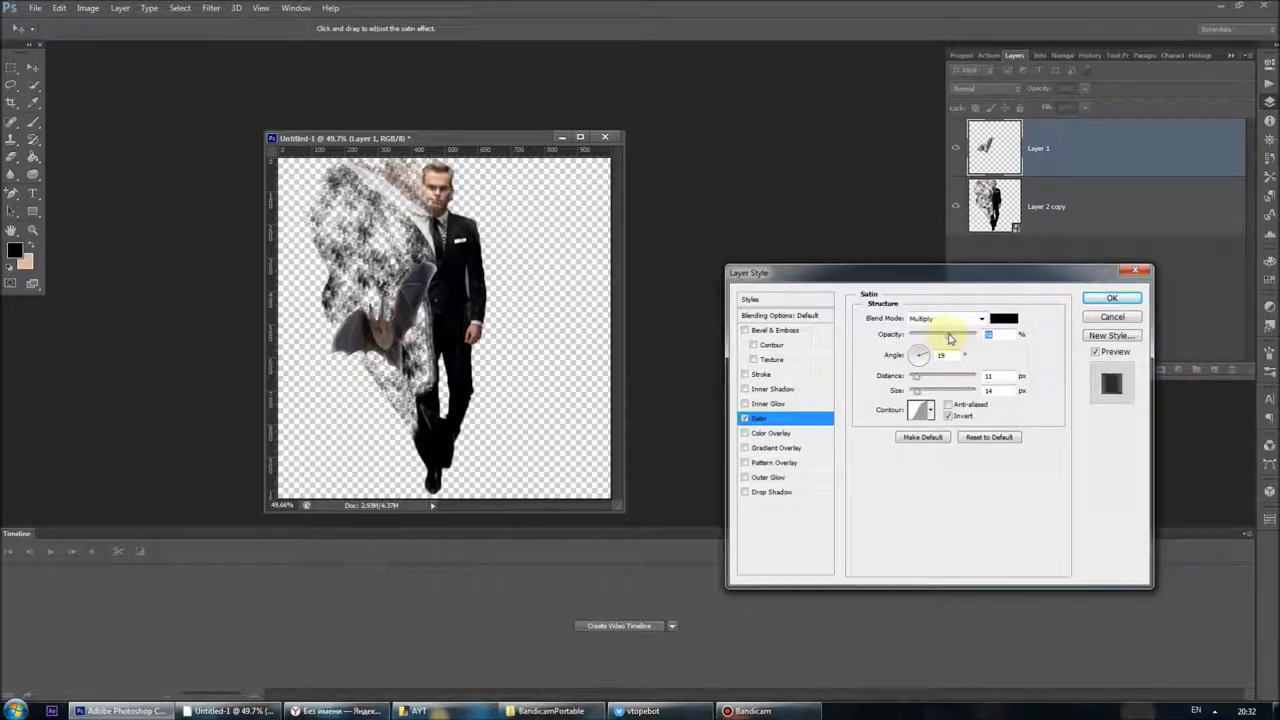
pyautogui.moveTo(948, 338); pyautogui.dragTo(960, 338)
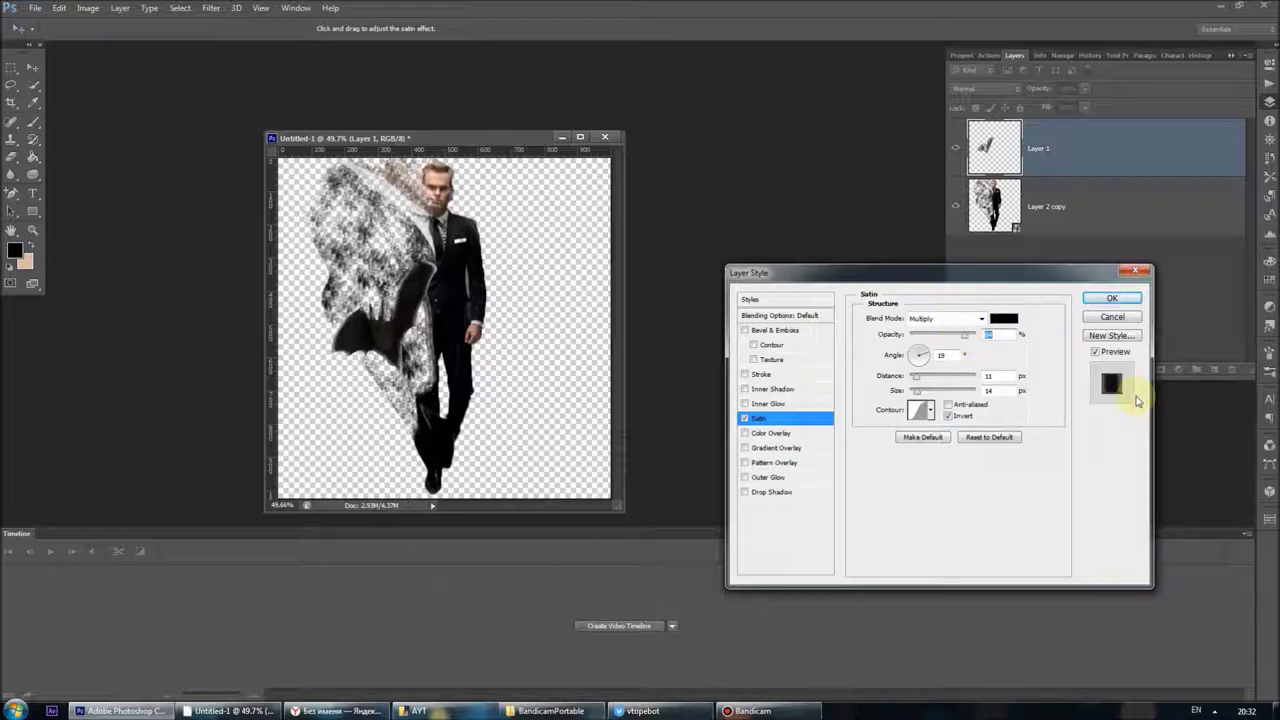
pyautogui.click(1108, 300)
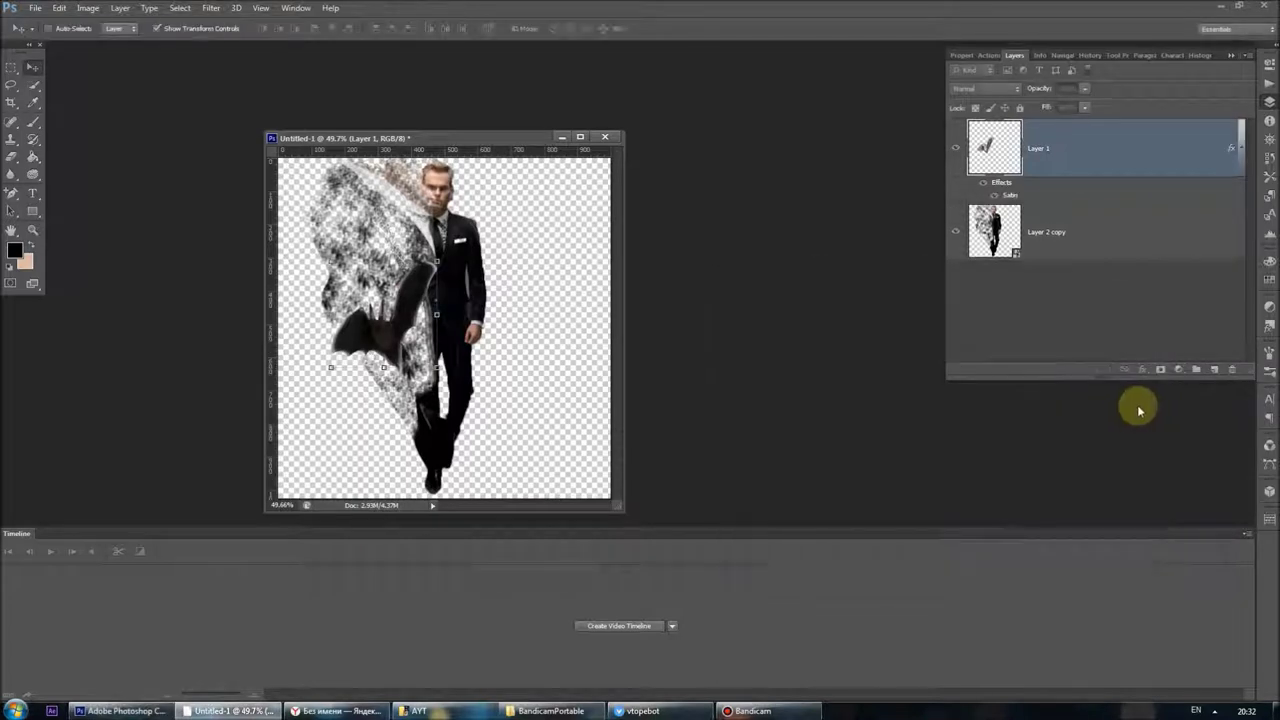
# Move the bat up and left and shrink it further
pyautogui.moveTo(390, 330)
pyautogui.mouseDown()
pyautogui.moveTo(380, 285)
pyautogui.moveTo(380, 315)
pyautogui.mouseUp()
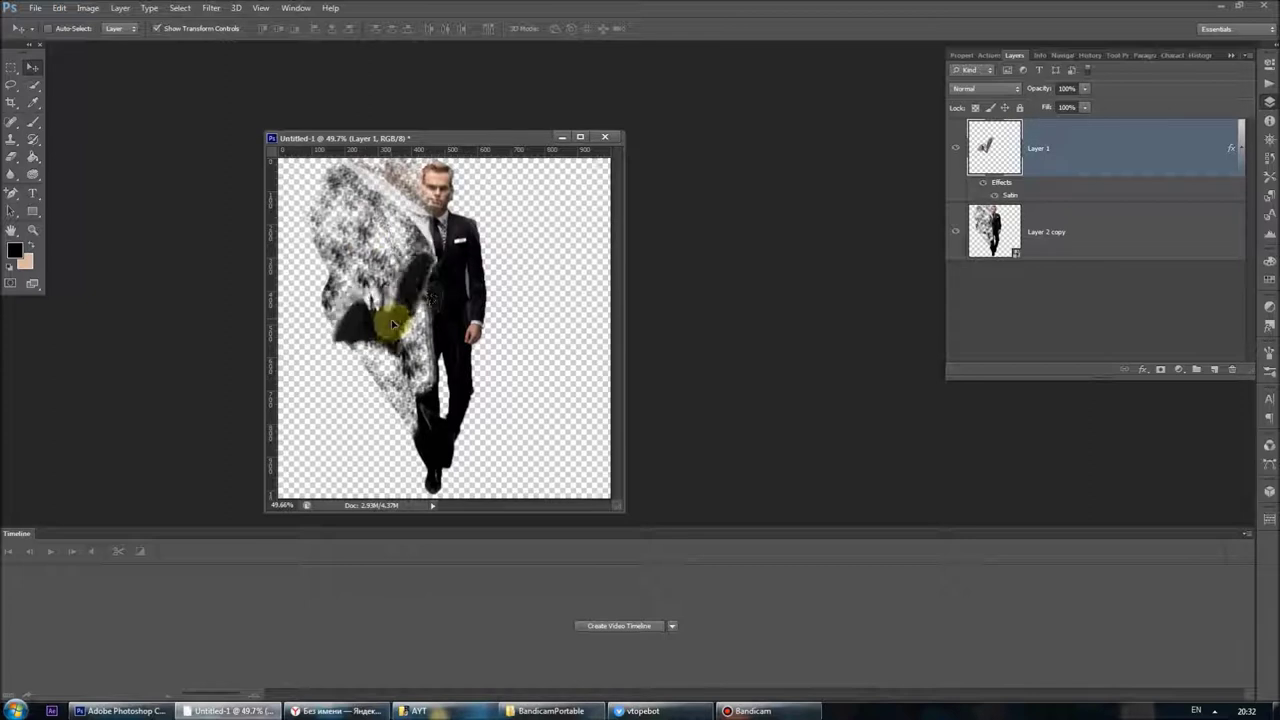
pyautogui.moveTo(437, 254)
pyautogui.mouseDown()
pyautogui.moveTo(412, 300)
pyautogui.moveTo(413, 395)
pyautogui.moveTo(436, 375)
pyautogui.mouseUp()
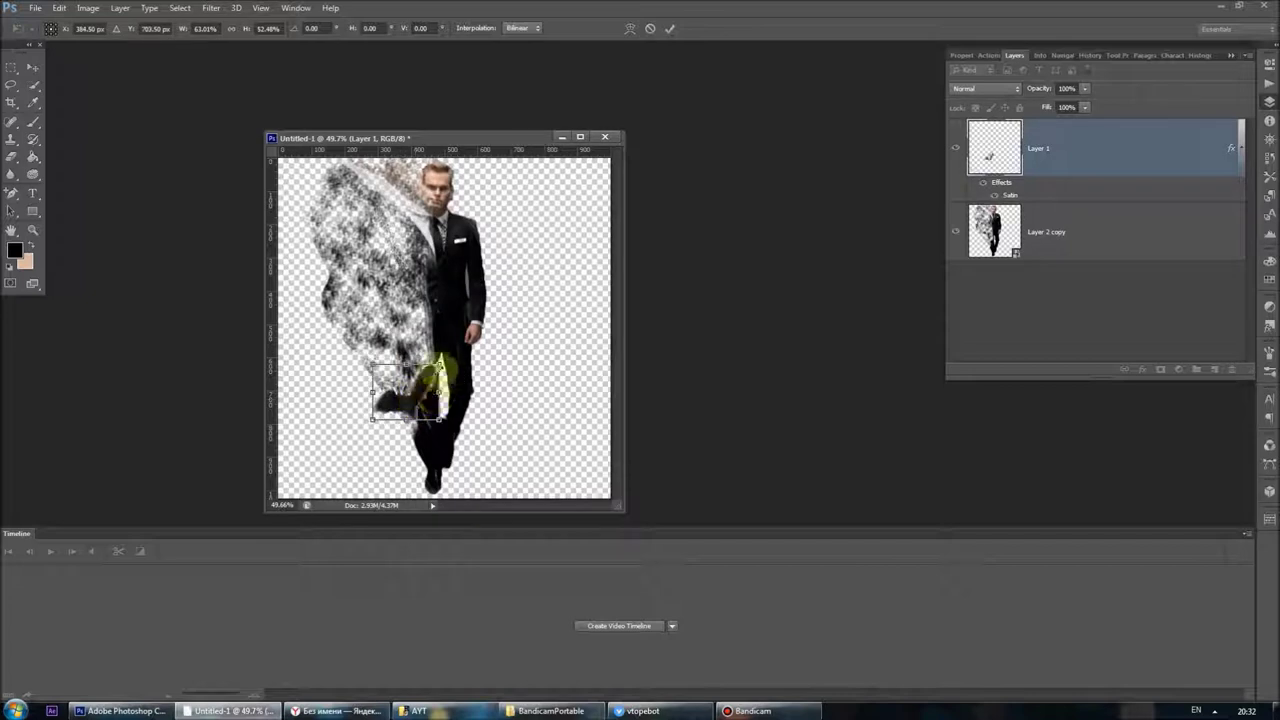
pyautogui.press('Return')
# Duplicate the bat layer twice from the layer menu
pyautogui.rightClick(1084, 151)
pyautogui.click(1133, 194)
pyautogui.press('Return')
pyautogui.rightClick(1043, 136)
pyautogui.click(1100, 171)
pyautogui.press('Return')
# Transform and move bat copies along the man's side, duplicating up to Layer 1 copy 9
pyautogui.hotkey('ctrl', 't')
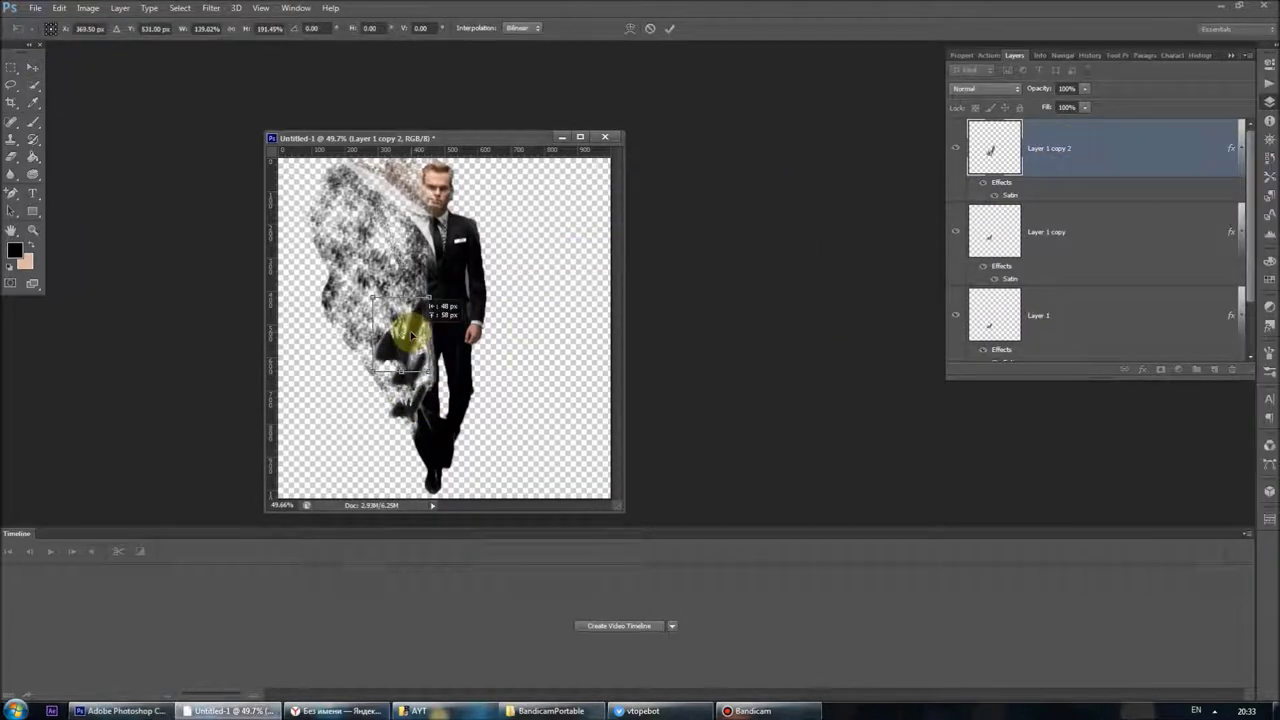
pyautogui.click(43, 57)
pyautogui.moveTo(345, 184)
pyautogui.mouseDown()
pyautogui.moveTo(345, 262)
pyautogui.moveTo(363, 286)
pyautogui.mouseUp()
pyautogui.hotkey('ctrl', 'j')
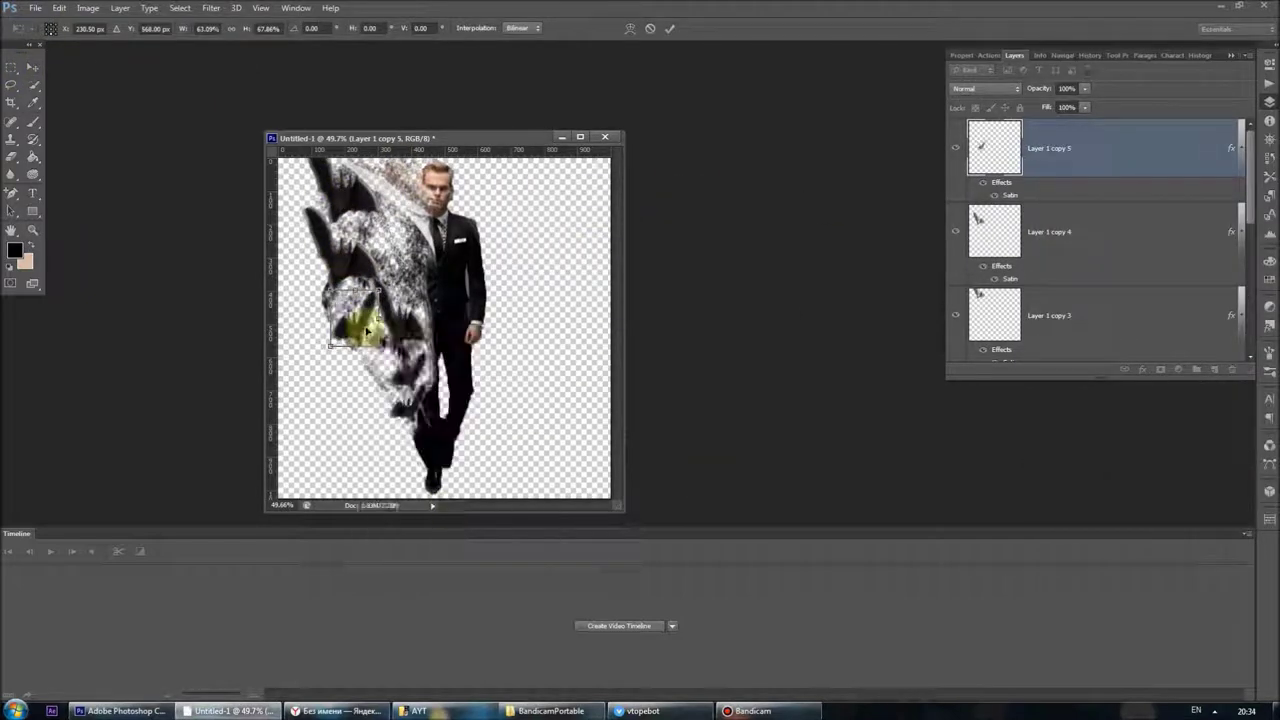
pyautogui.press('Return')
pyautogui.click(651, 266)
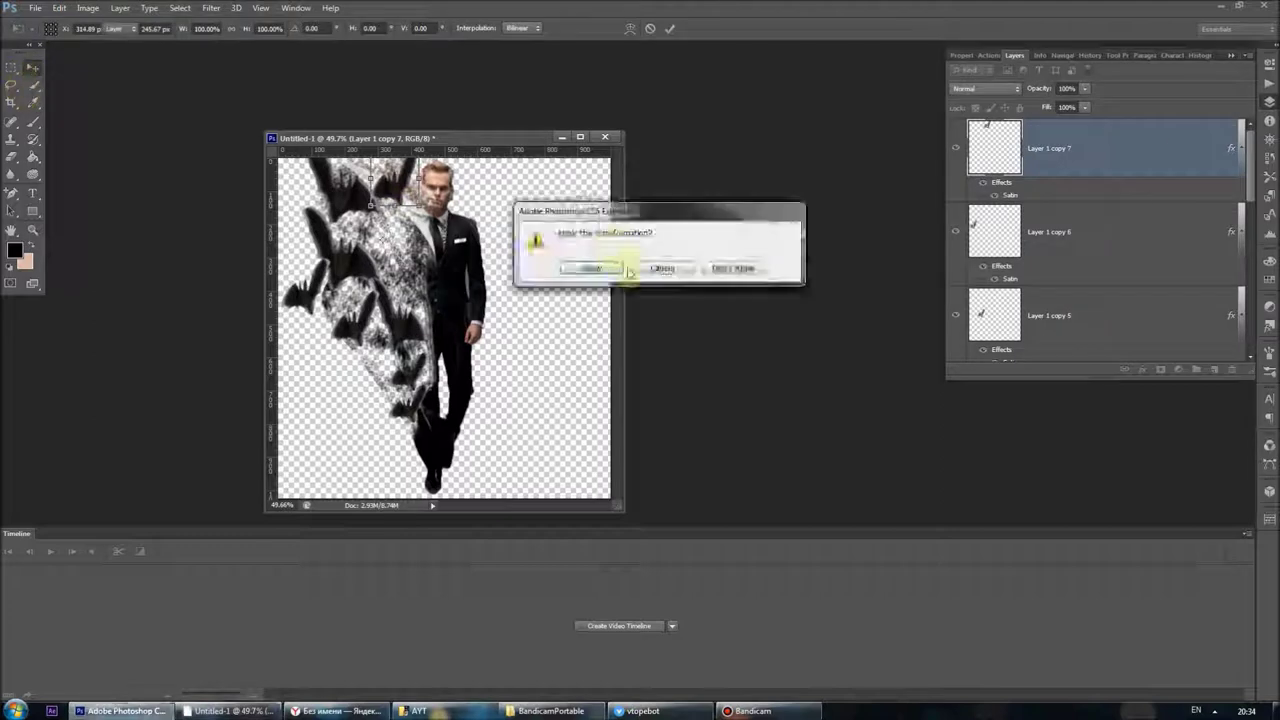
pyautogui.click(608, 266)
pyautogui.hotkey('ctrl', 'j')
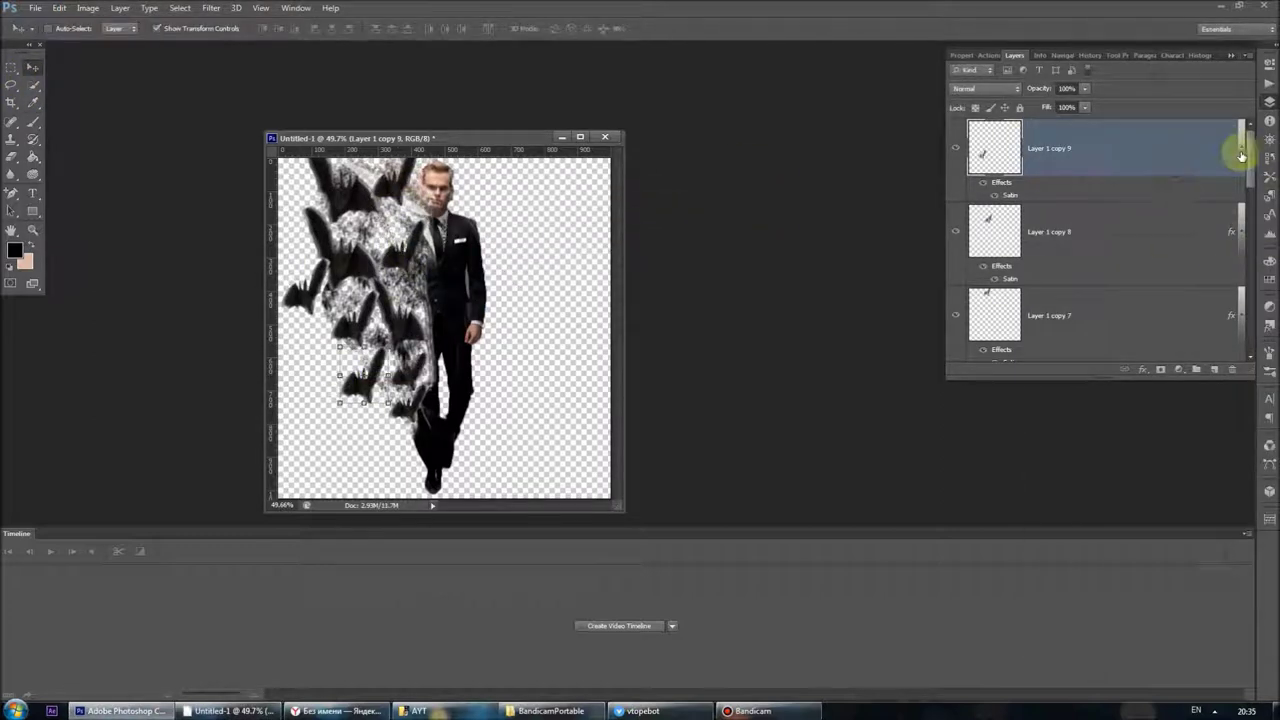
# Select every bat layer up to Layer 1 copy 9 and convert them into a single smart object
pyautogui.scroll(-2, 1245, 250)
pyautogui.keyDown('ctrl'); pyautogui.click(1171, 314); pyautogui.keyUp('ctrl')
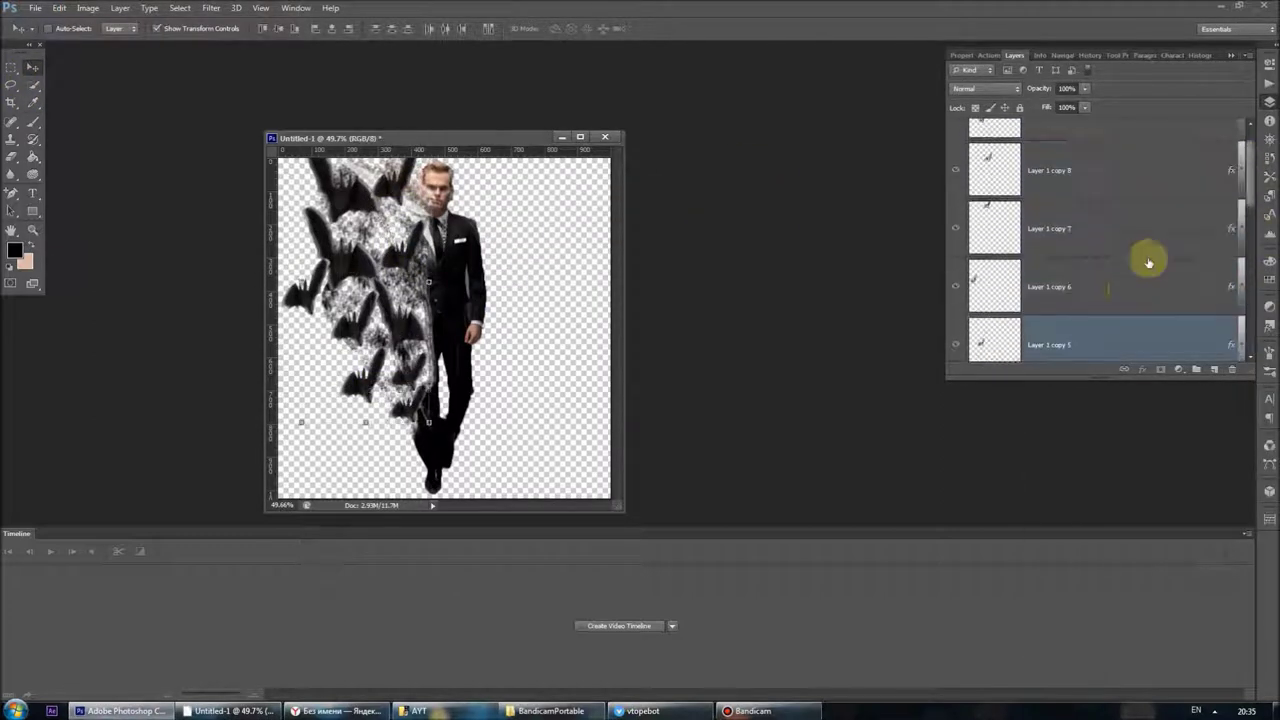
pyautogui.keyDown('ctrl'); pyautogui.click(1101, 208); pyautogui.keyUp('ctrl')
pyautogui.keyDown('ctrl'); pyautogui.click(1088, 171); pyautogui.keyUp('ctrl')
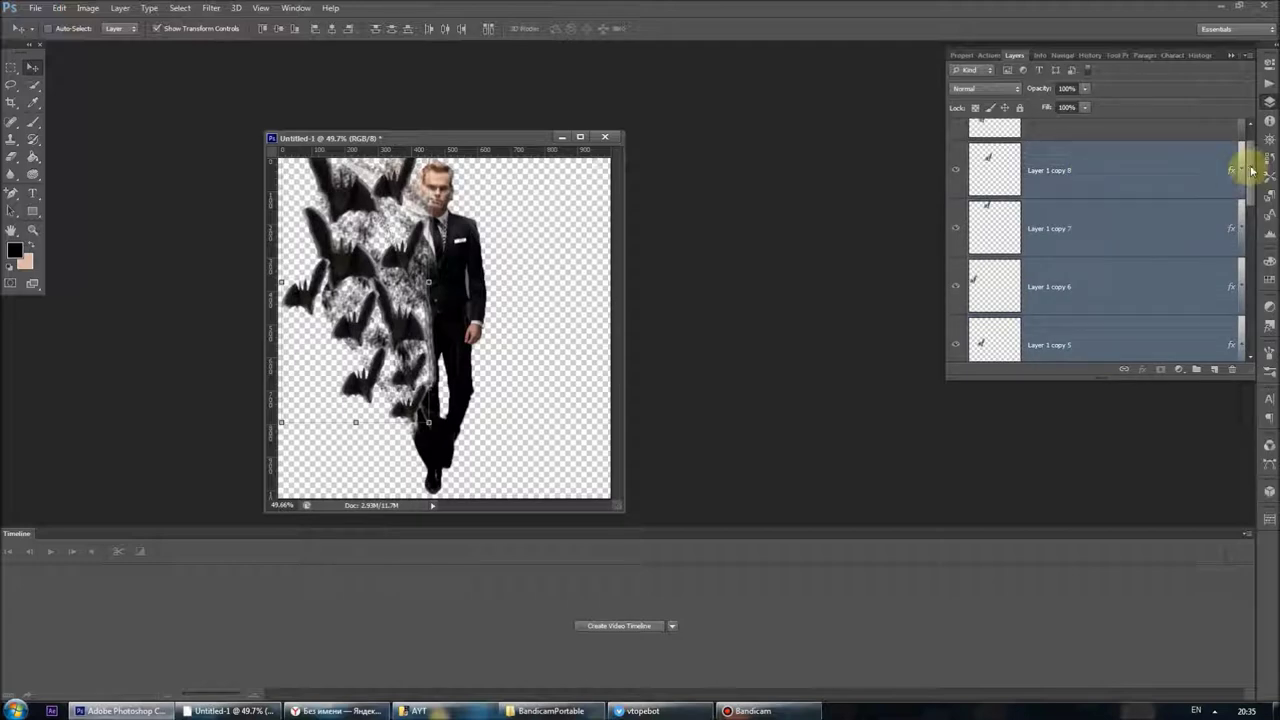
pyautogui.scroll(1, 1243, 137)
pyautogui.keyDown('ctrl'); pyautogui.click(1138, 153); pyautogui.keyUp('ctrl')
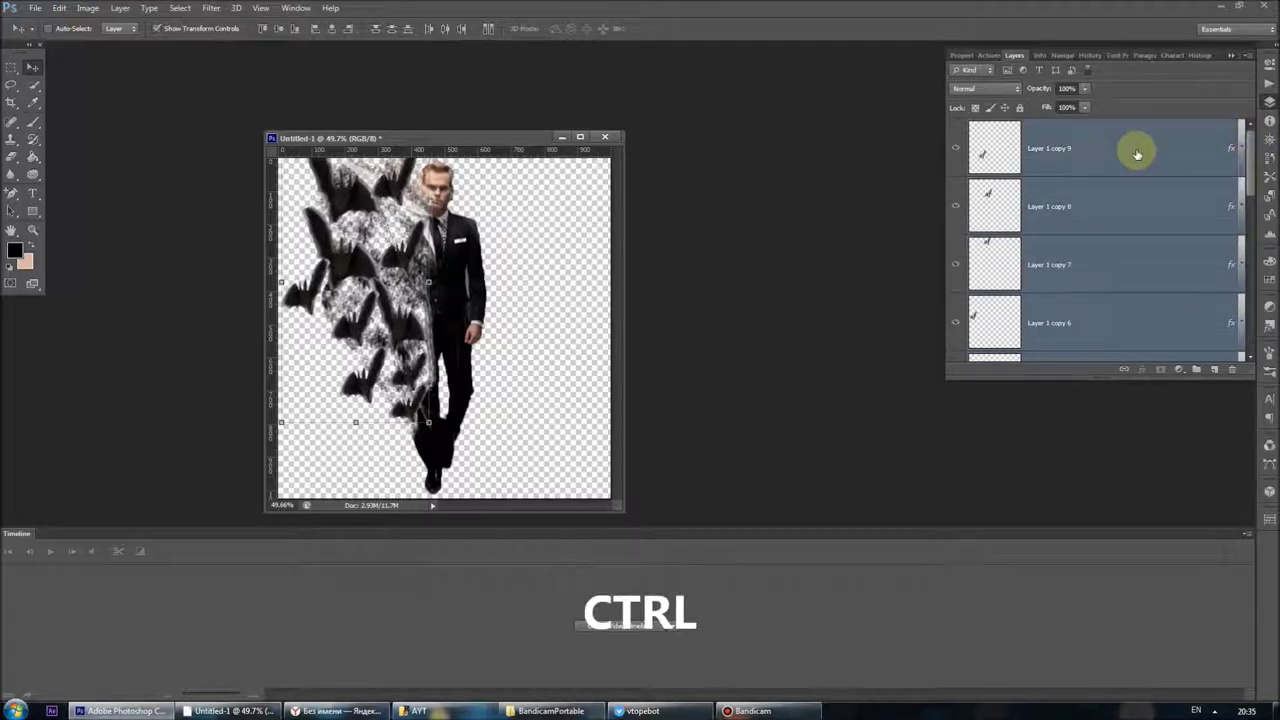
pyautogui.rightClick(1137, 154)
pyautogui.click(1155, 231)
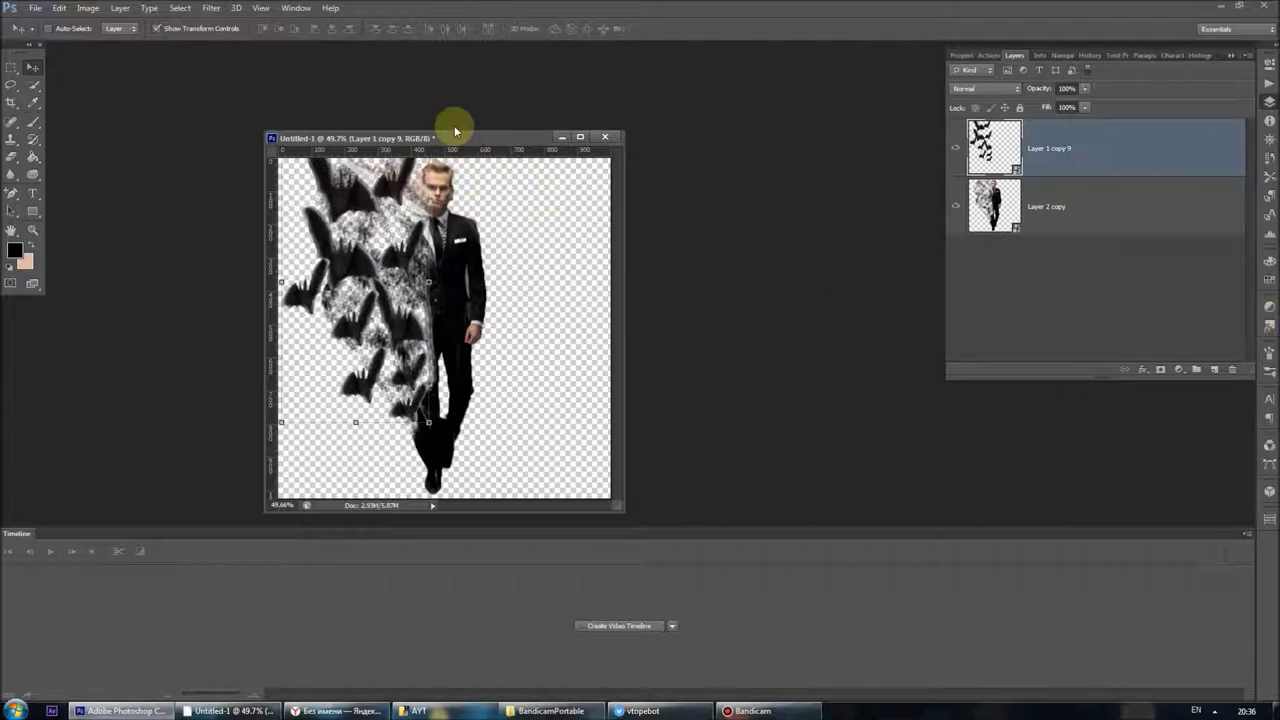
pyautogui.moveTo(454, 130); pyautogui.dragTo(460, 46)
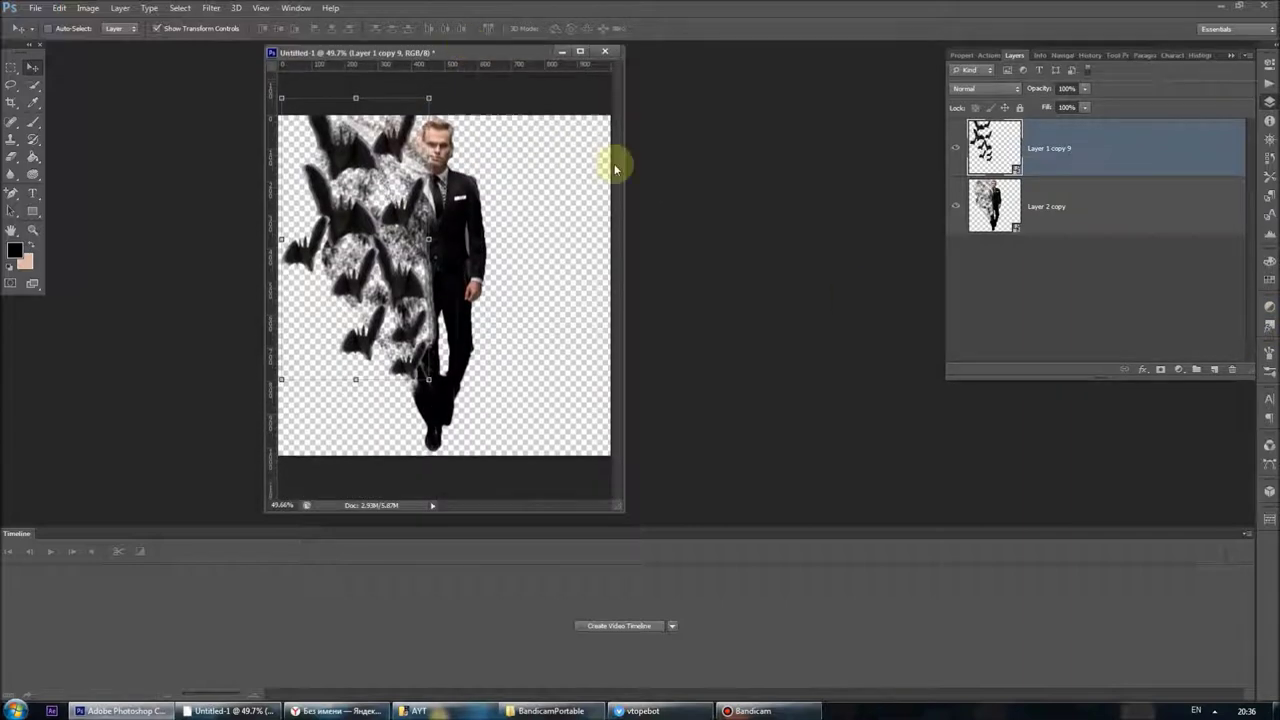
# Stretch the bat group from its top edge and switch the transform to Distort
pyautogui.rightClick(381, 145)
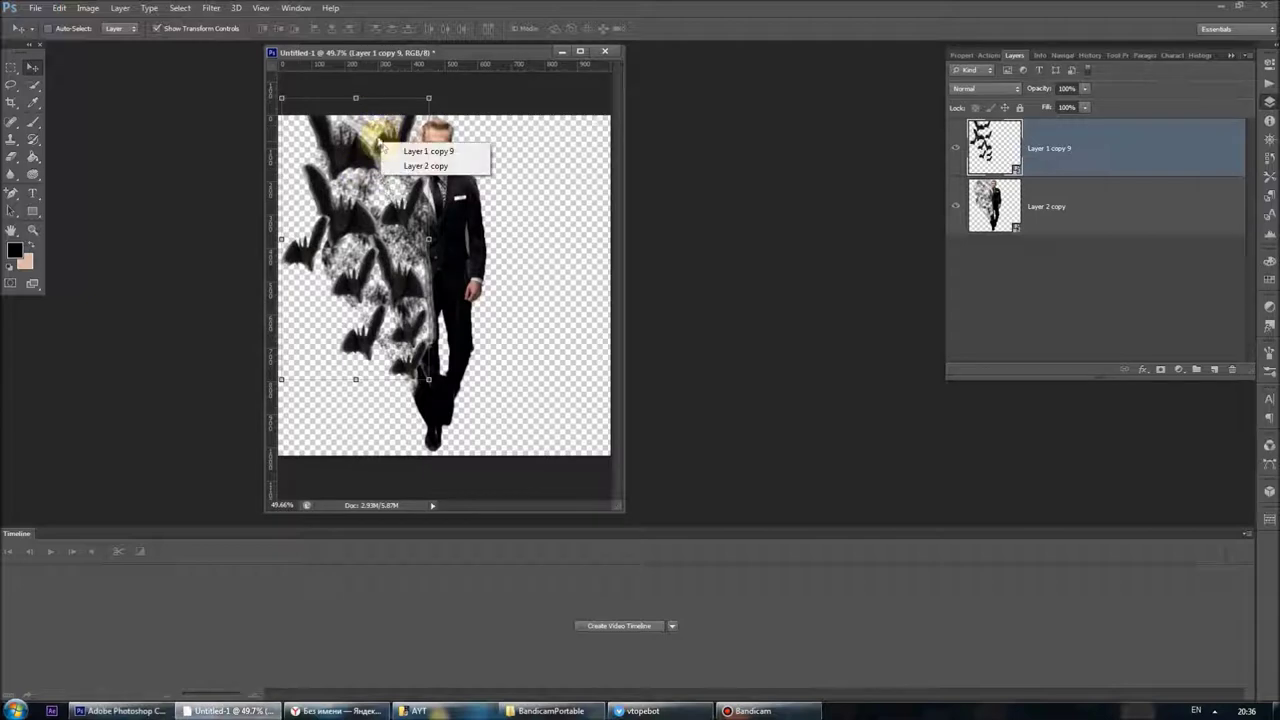
pyautogui.click(373, 99)
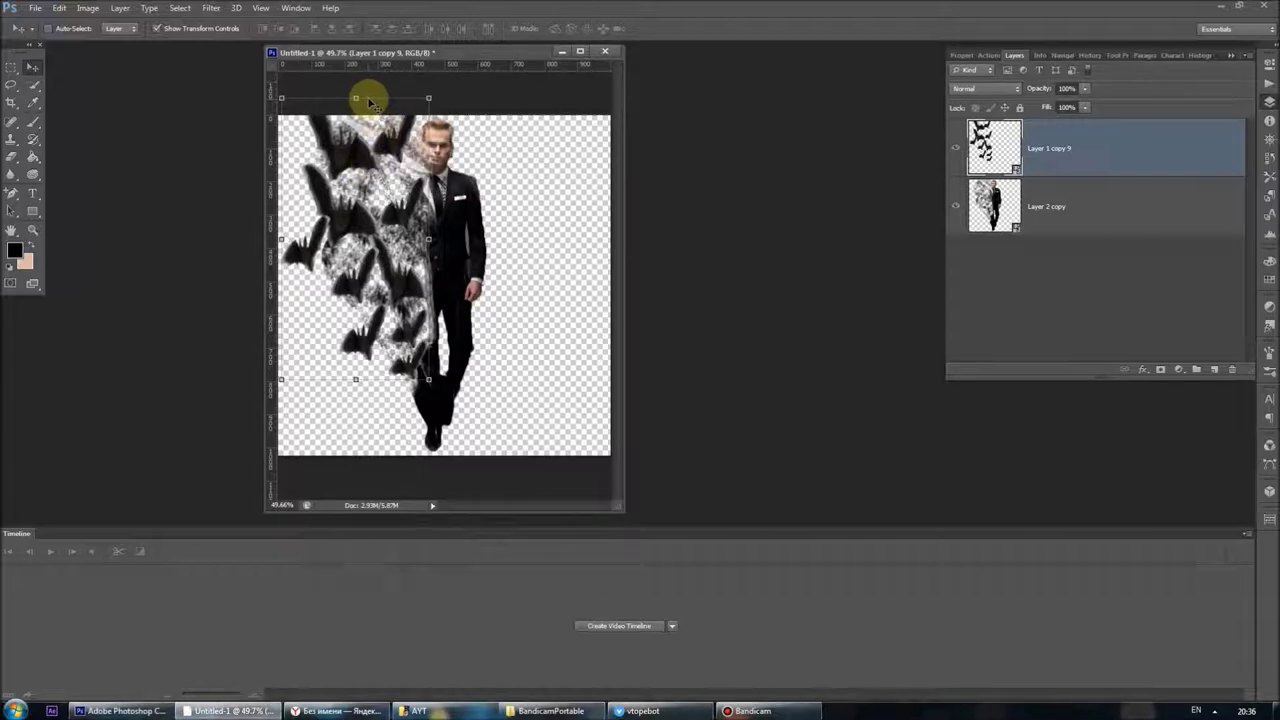
pyautogui.moveTo(369, 101); pyautogui.dragTo(366, 157)
pyautogui.rightClick(366, 157)
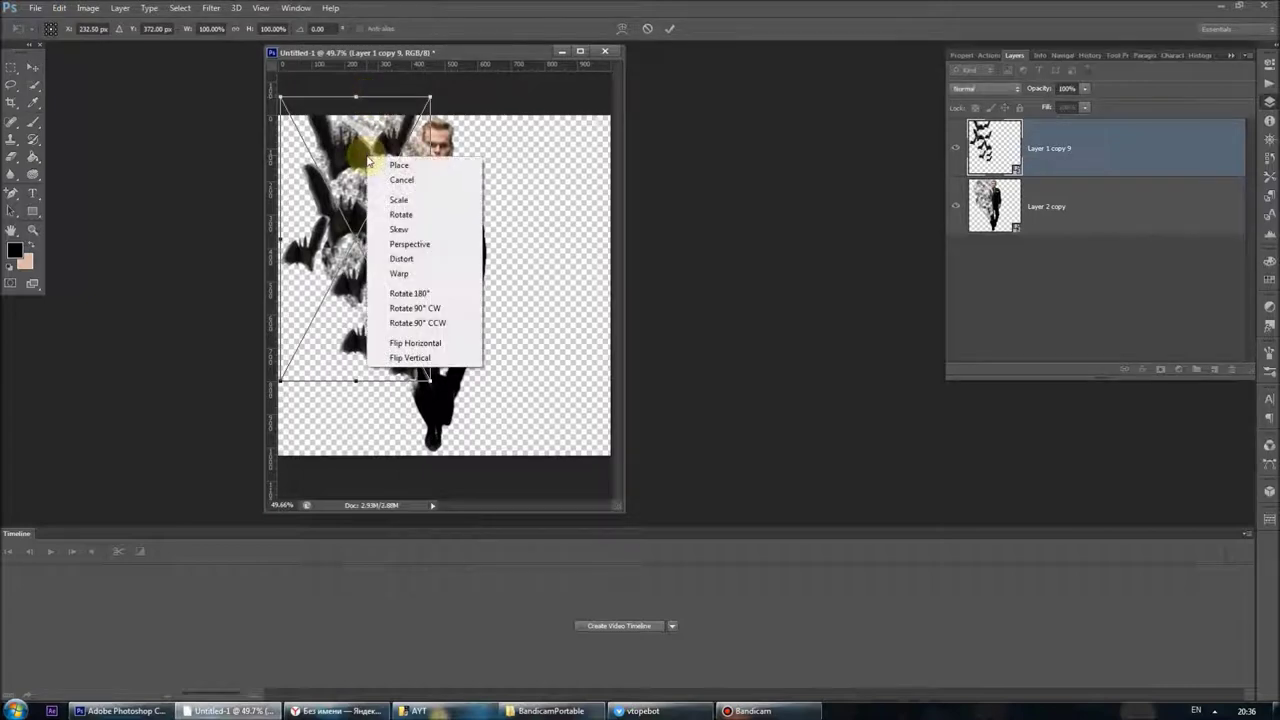
pyautogui.click(436, 248)
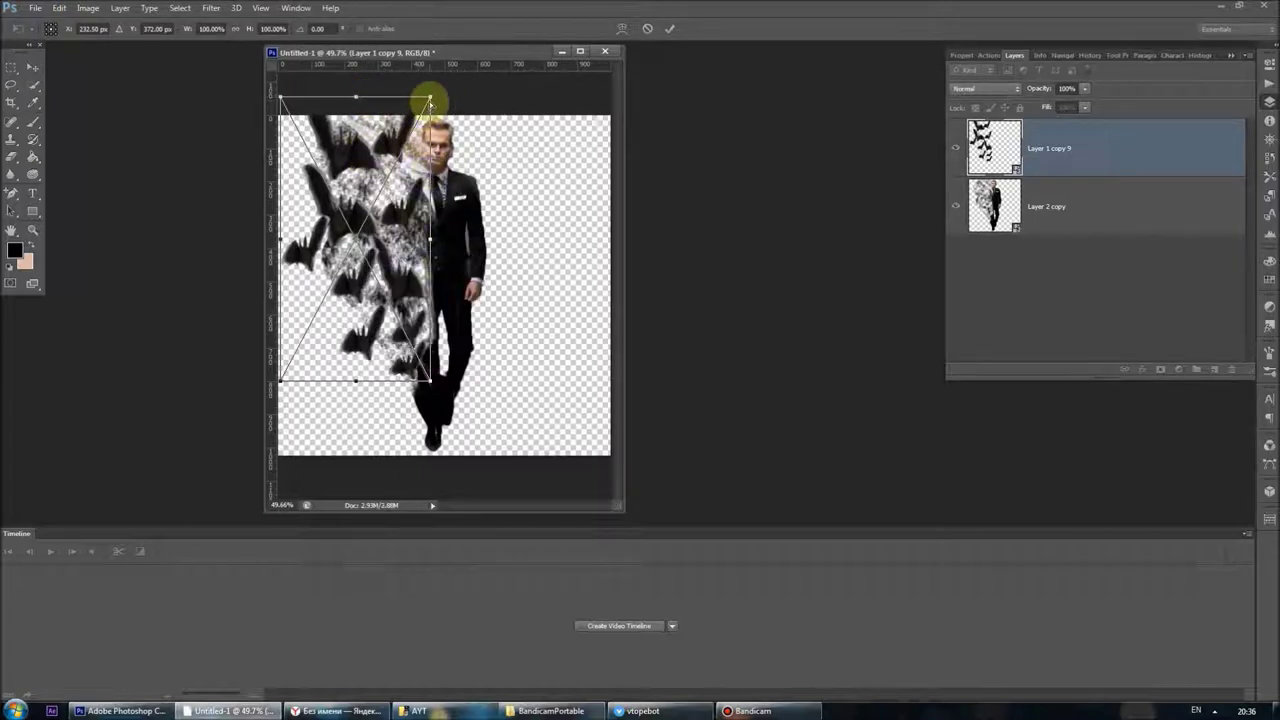
# Drag the top corners to fan the bats, apply, and move Layer 1 copy 9 below Layer 2 copy
pyautogui.moveTo(430, 100); pyautogui.dragTo(432, 128)
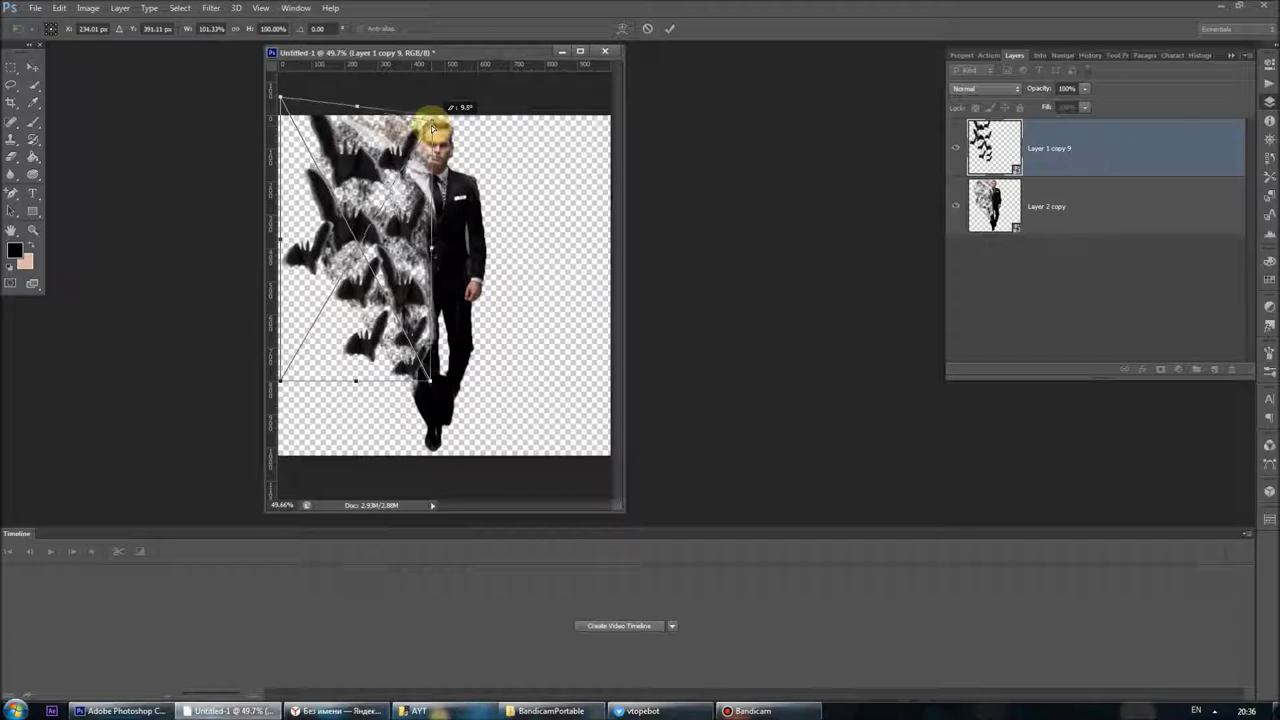
pyautogui.moveTo(432, 128); pyautogui.dragTo(363, 100)
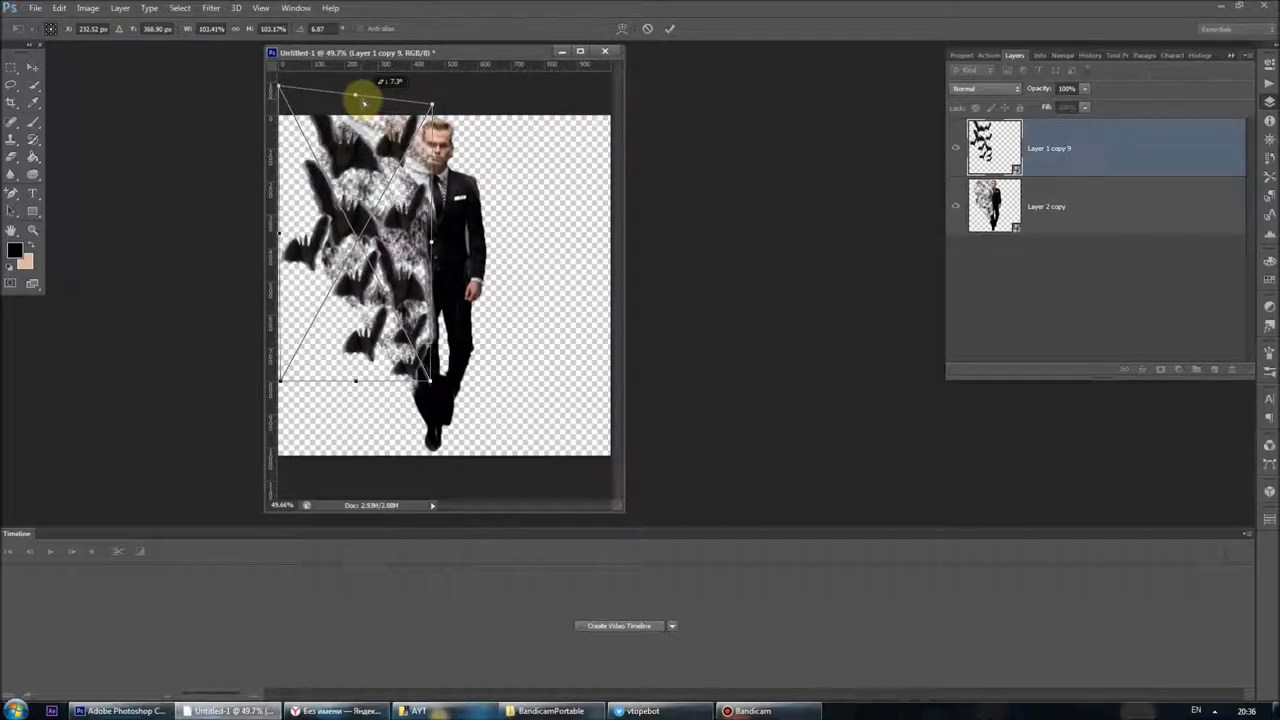
pyautogui.moveTo(362, 102); pyautogui.dragTo(368, 105)
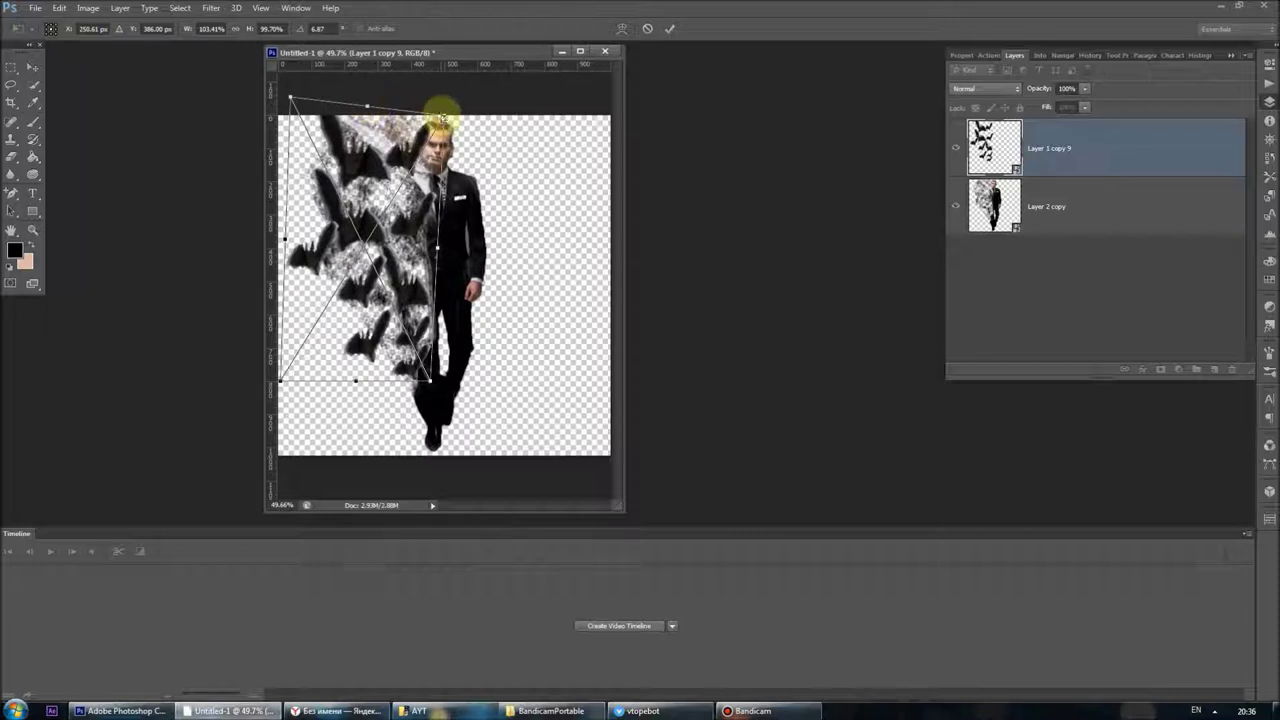
pyautogui.moveTo(447, 118); pyautogui.dragTo(447, 125)
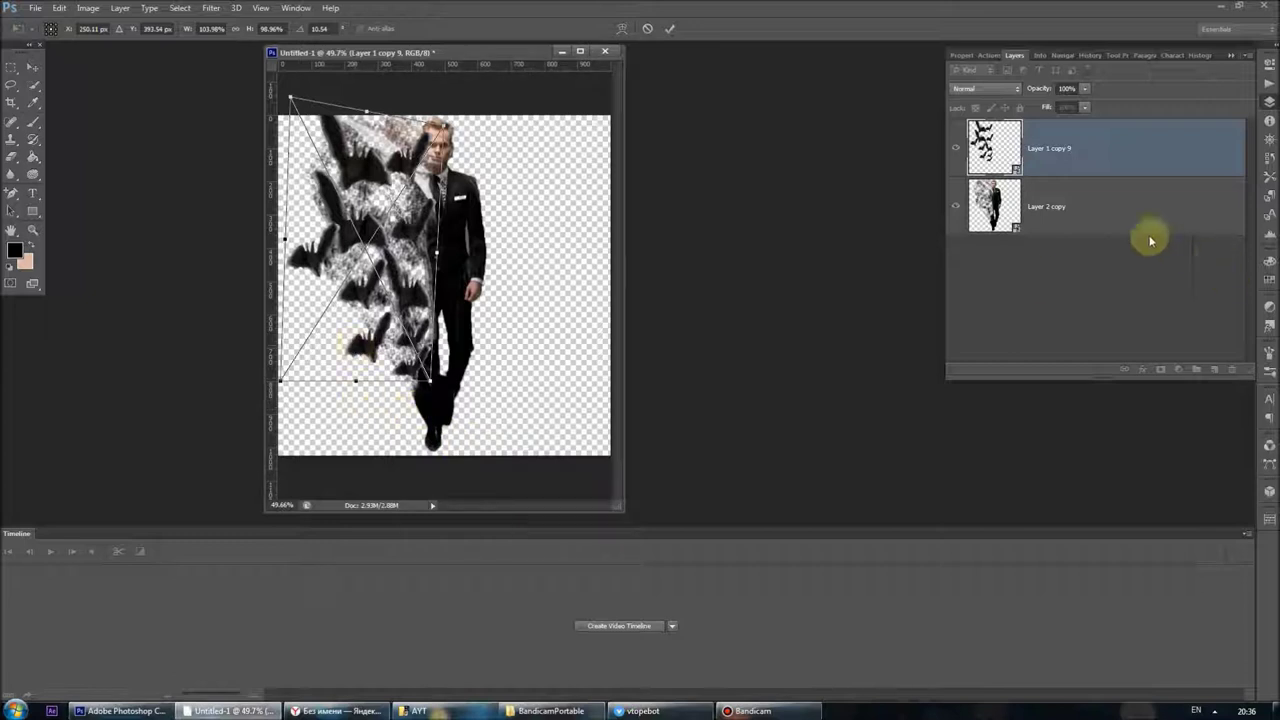
pyautogui.click(35, 65)
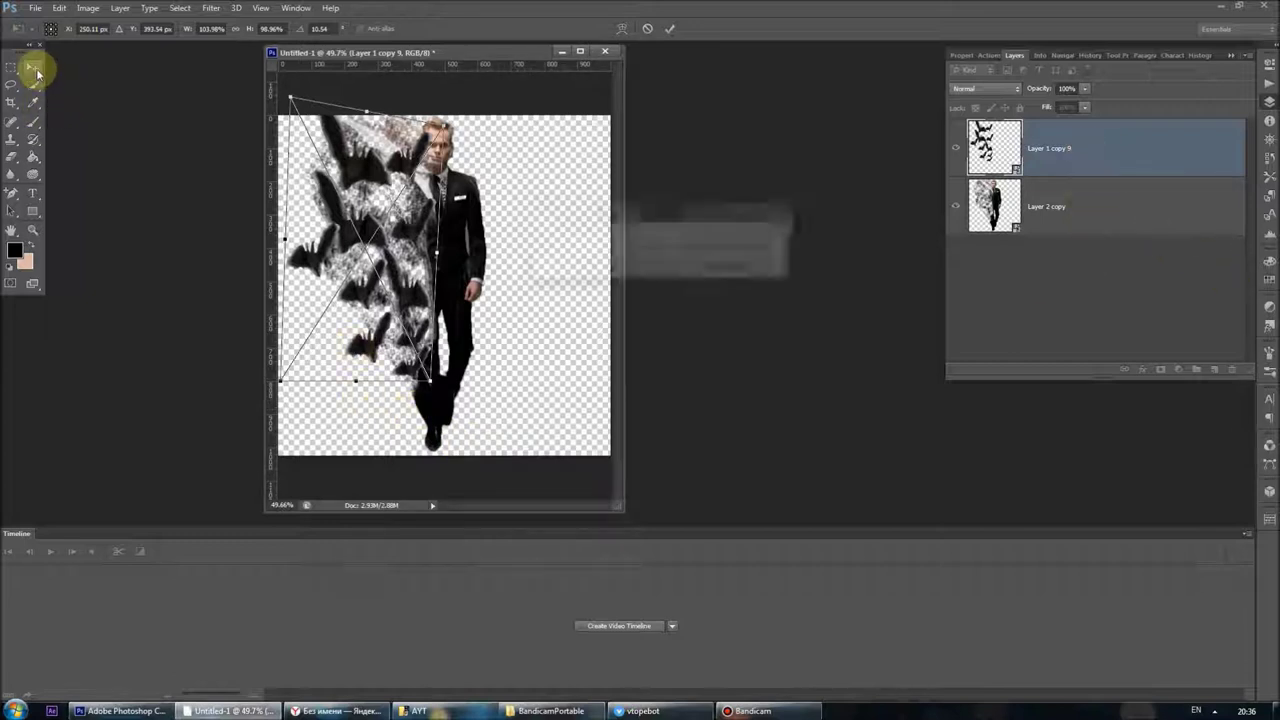
pyautogui.click(586, 266)
pyautogui.moveTo(1113, 146); pyautogui.dragTo(1100, 240)
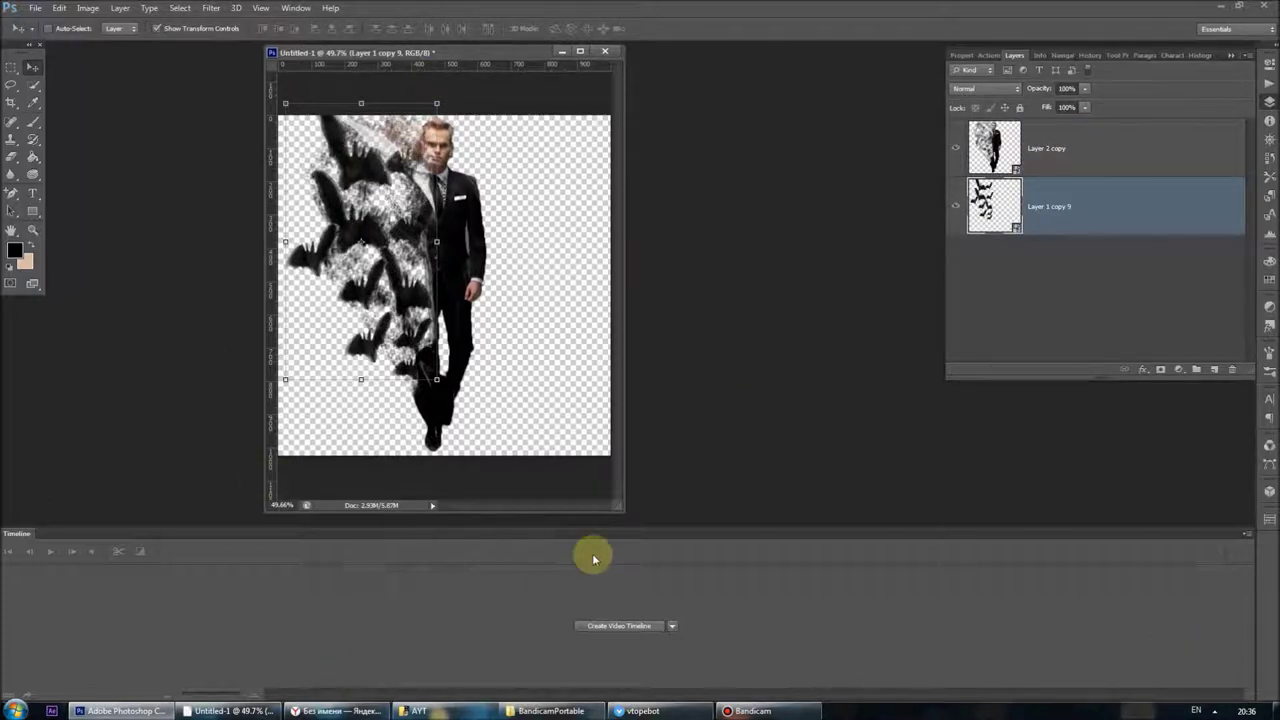
pyautogui.click(35, 8)
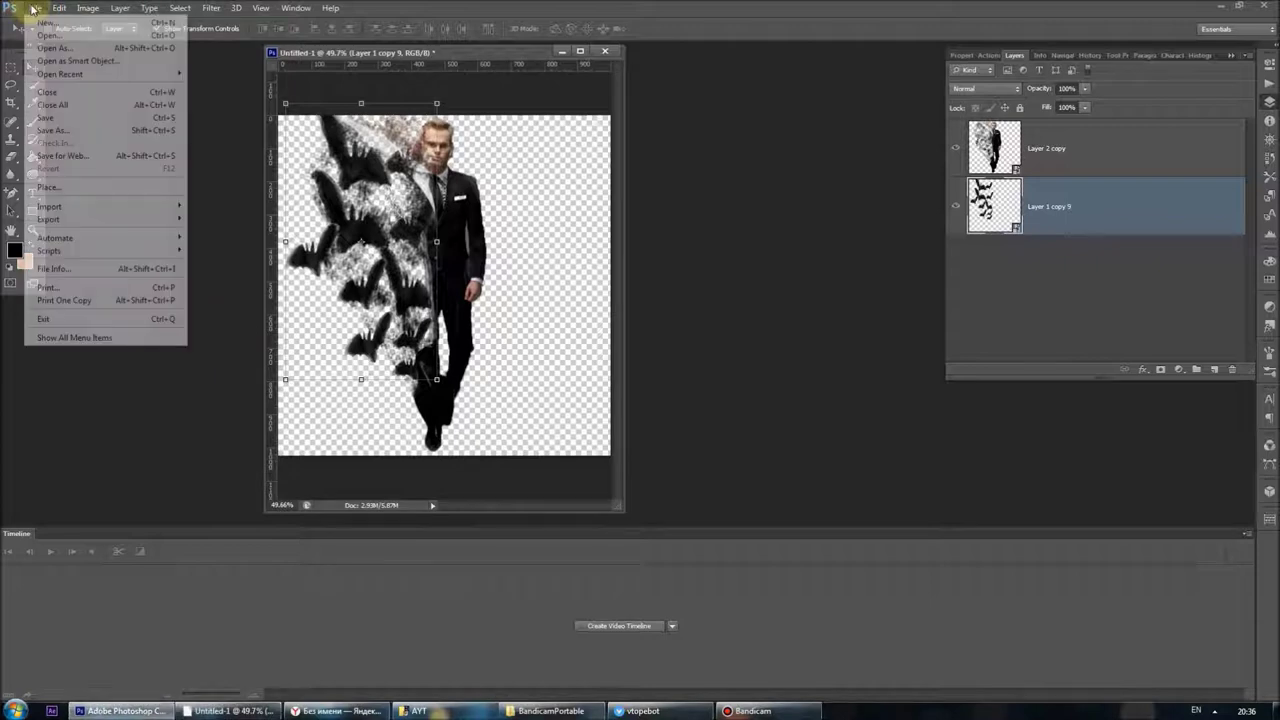
# Open the dark-forest photo as a smart object and arrange both document windows
pyautogui.click(100, 61)
pyautogui.click(650, 215)
pyautogui.doubleClick(650, 218)
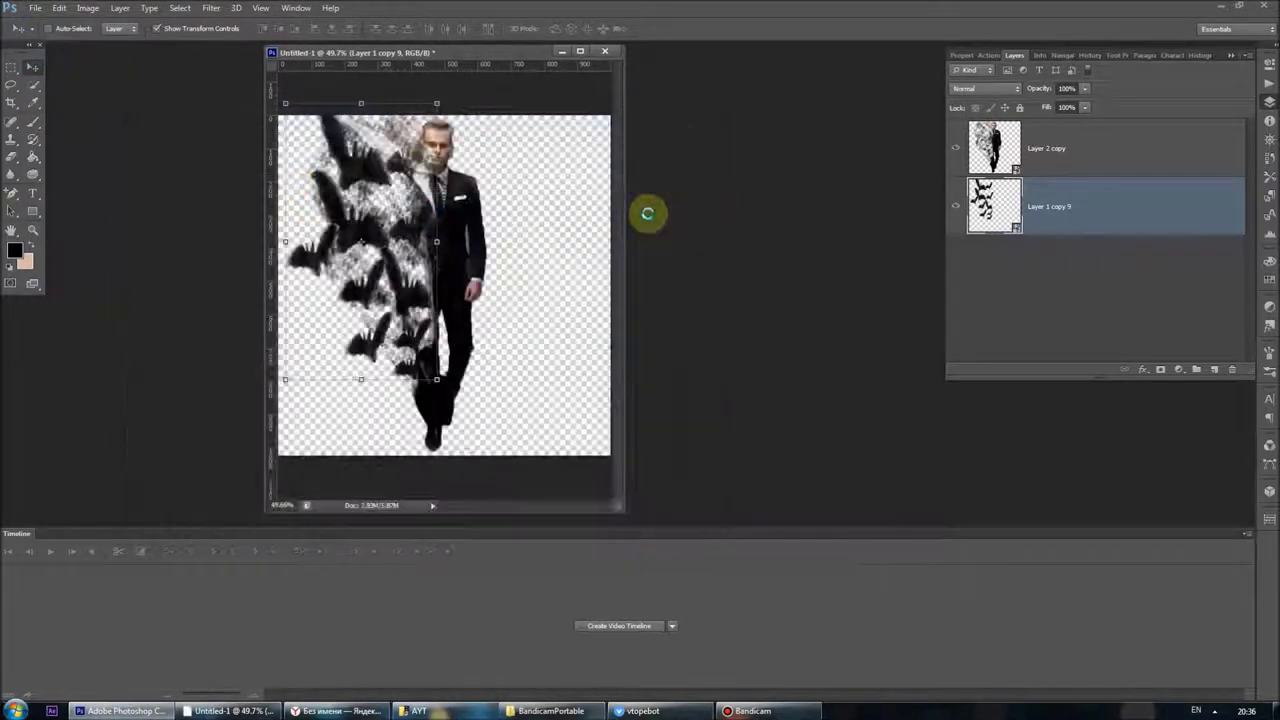
pyautogui.moveTo(519, 67); pyautogui.dragTo(775, 289)
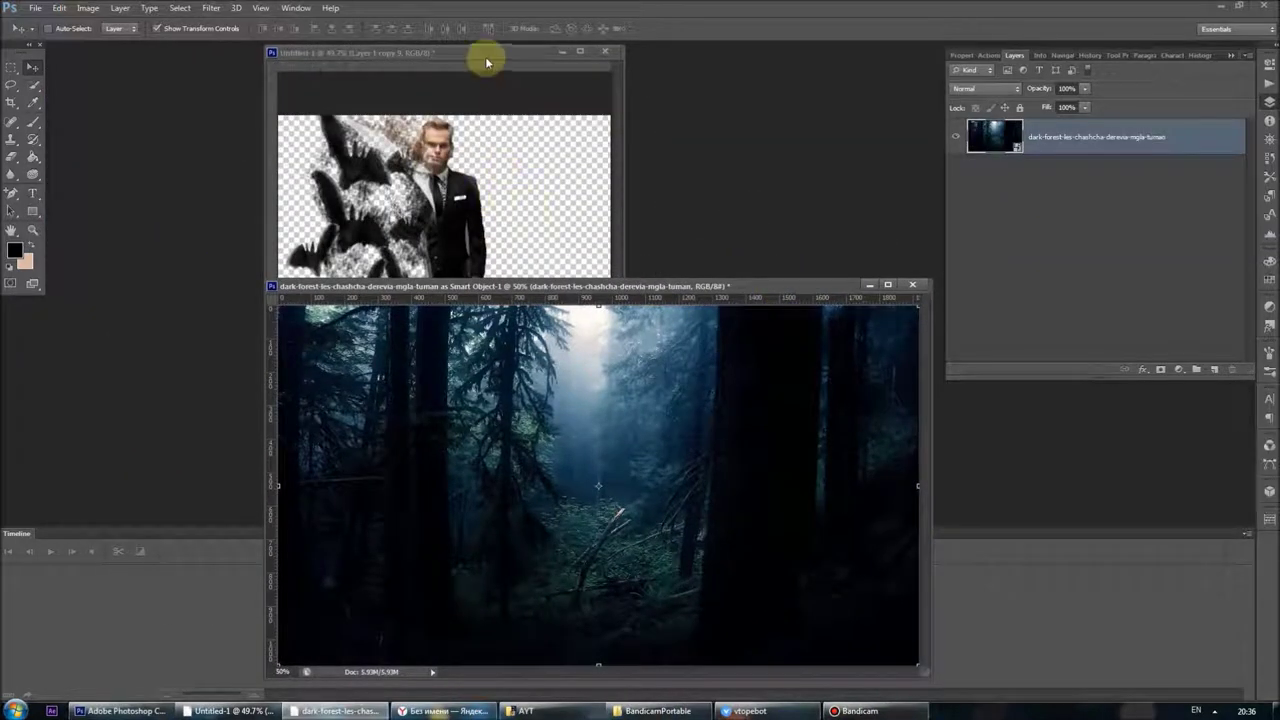
pyautogui.moveTo(486, 62); pyautogui.dragTo(540, 45)
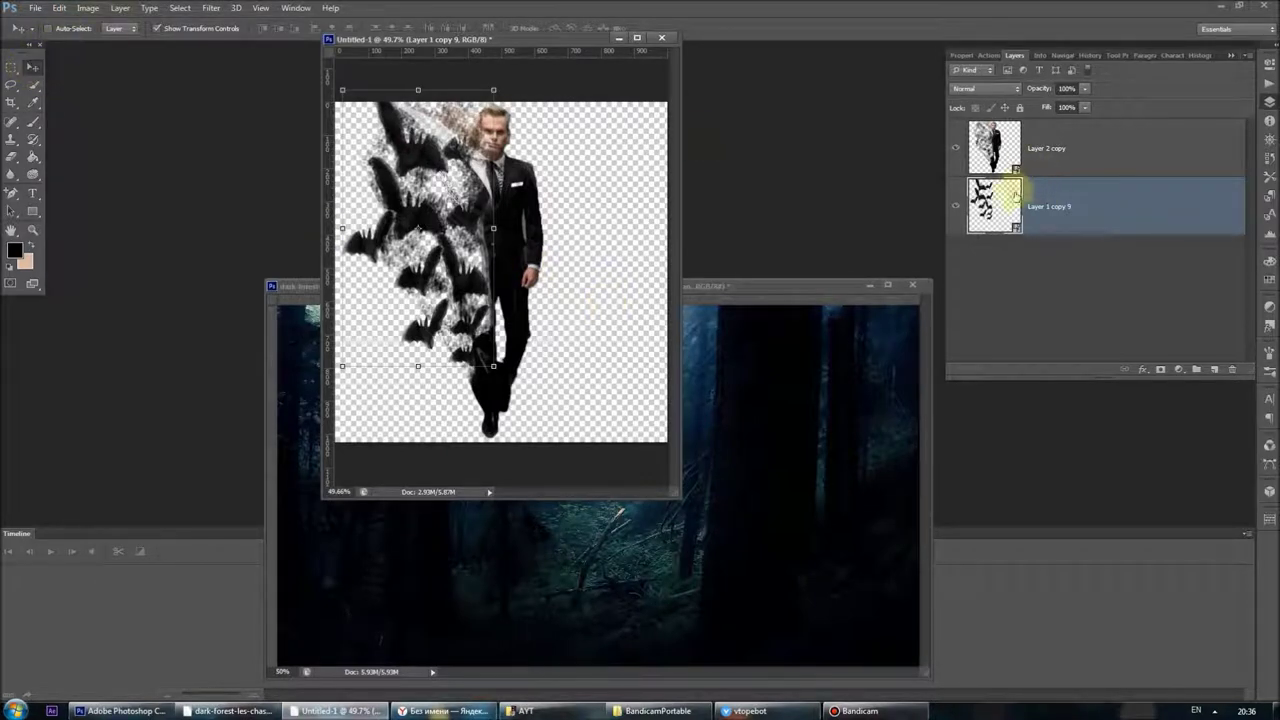
# Merge Layer 2 copy and the bat layer into one layer
pyautogui.keyDown('ctrl'); pyautogui.click(1104, 150); pyautogui.keyUp('ctrl')
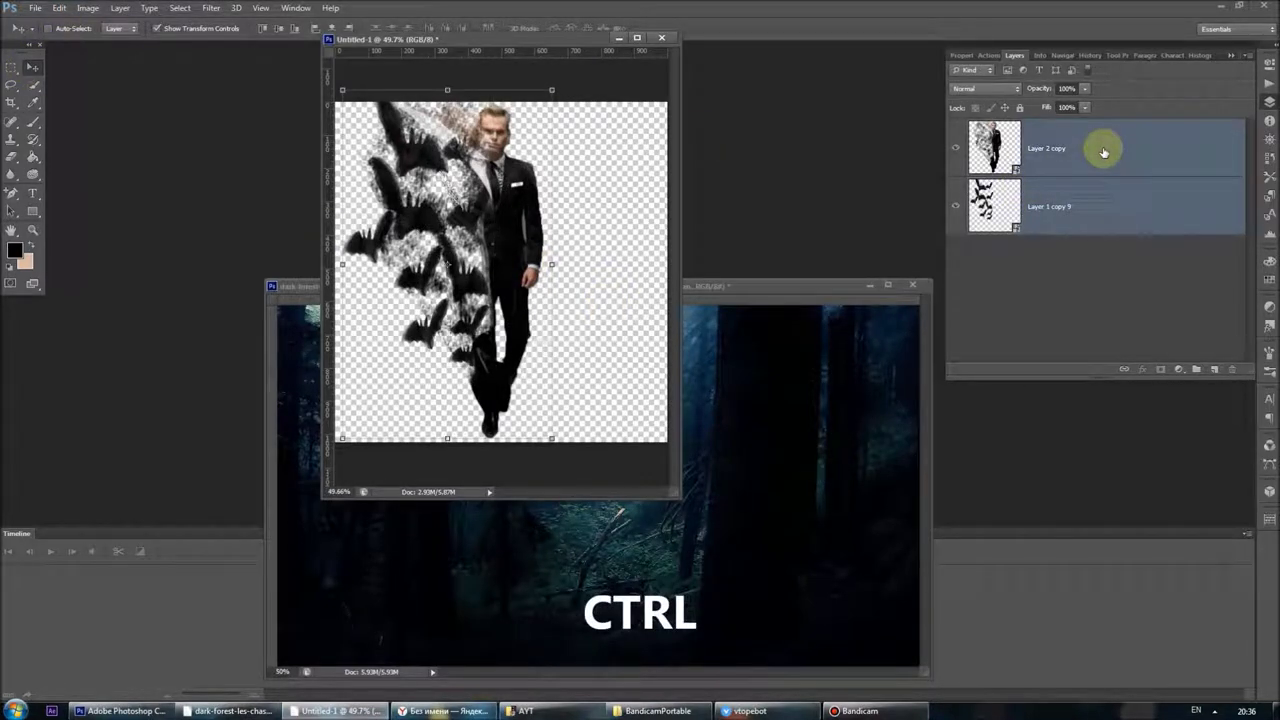
pyautogui.rightClick(1104, 150)
pyautogui.click(1143, 212)
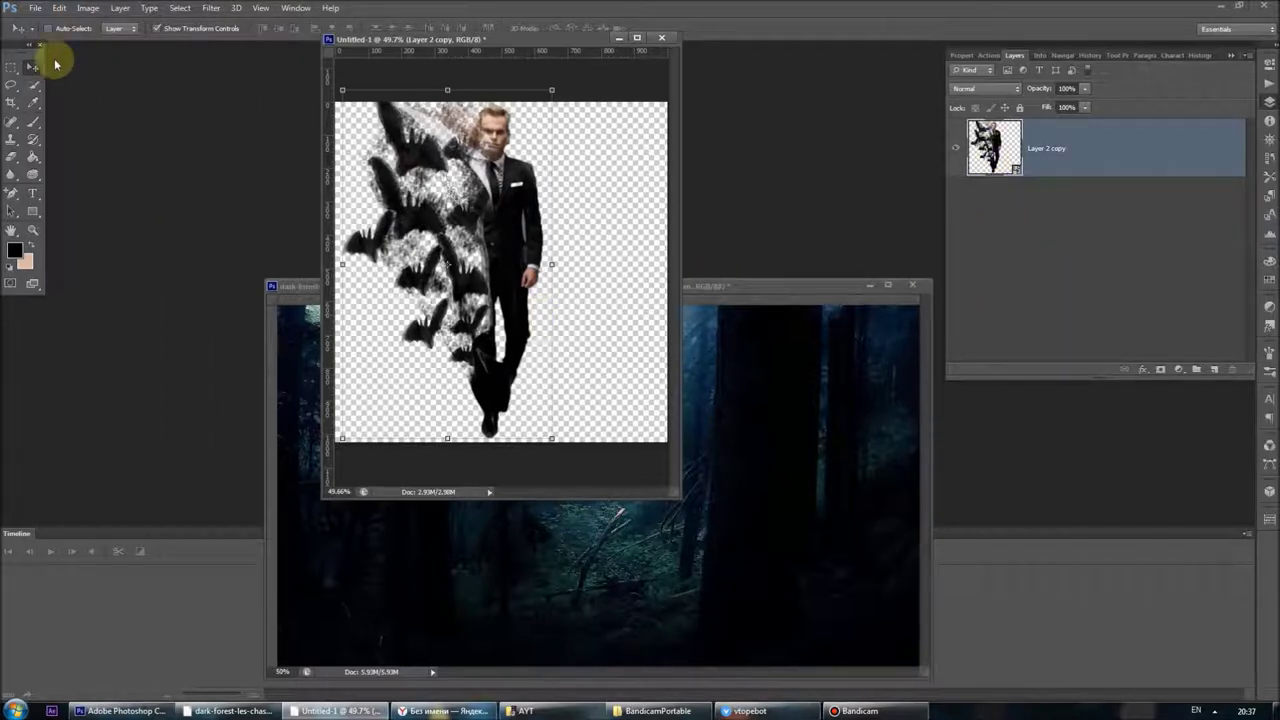
# Copy the whole merged canvas and paste it into the forest document as Layer 1
pyautogui.click(11, 66)
pyautogui.hotkey('ctrl', 'a')
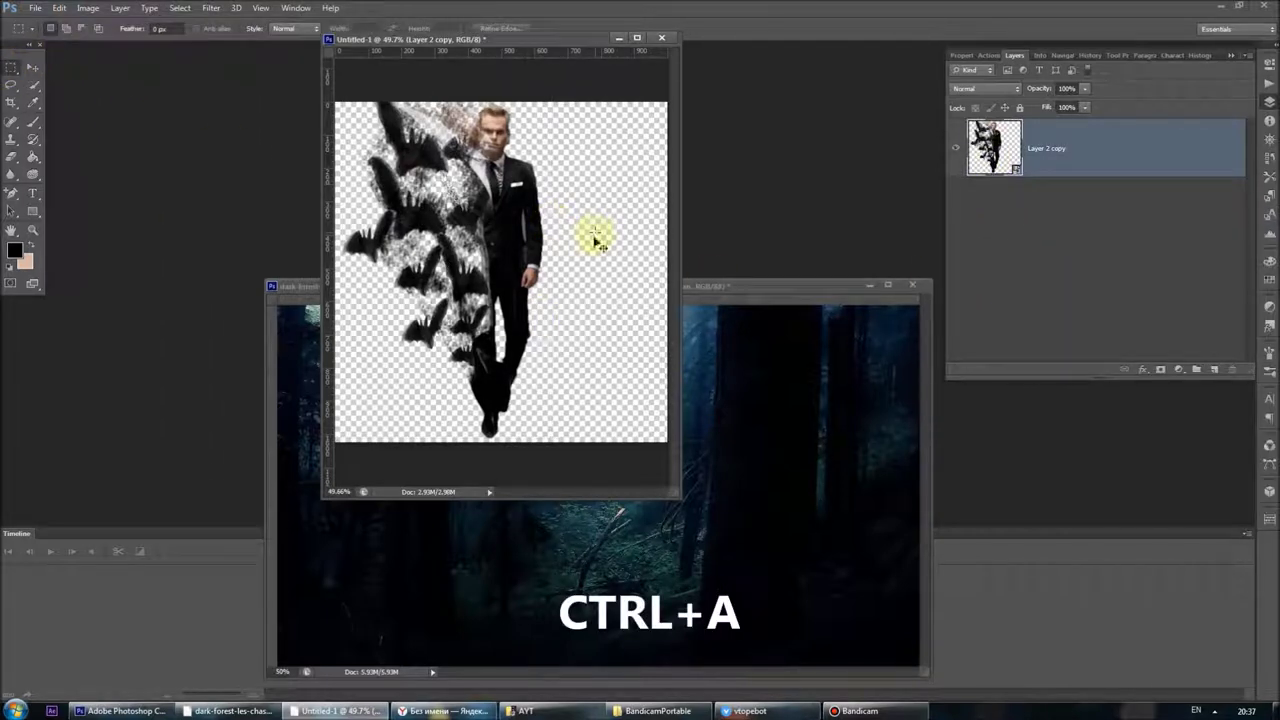
pyautogui.rightClick(571, 227)
pyautogui.click(543, 214)
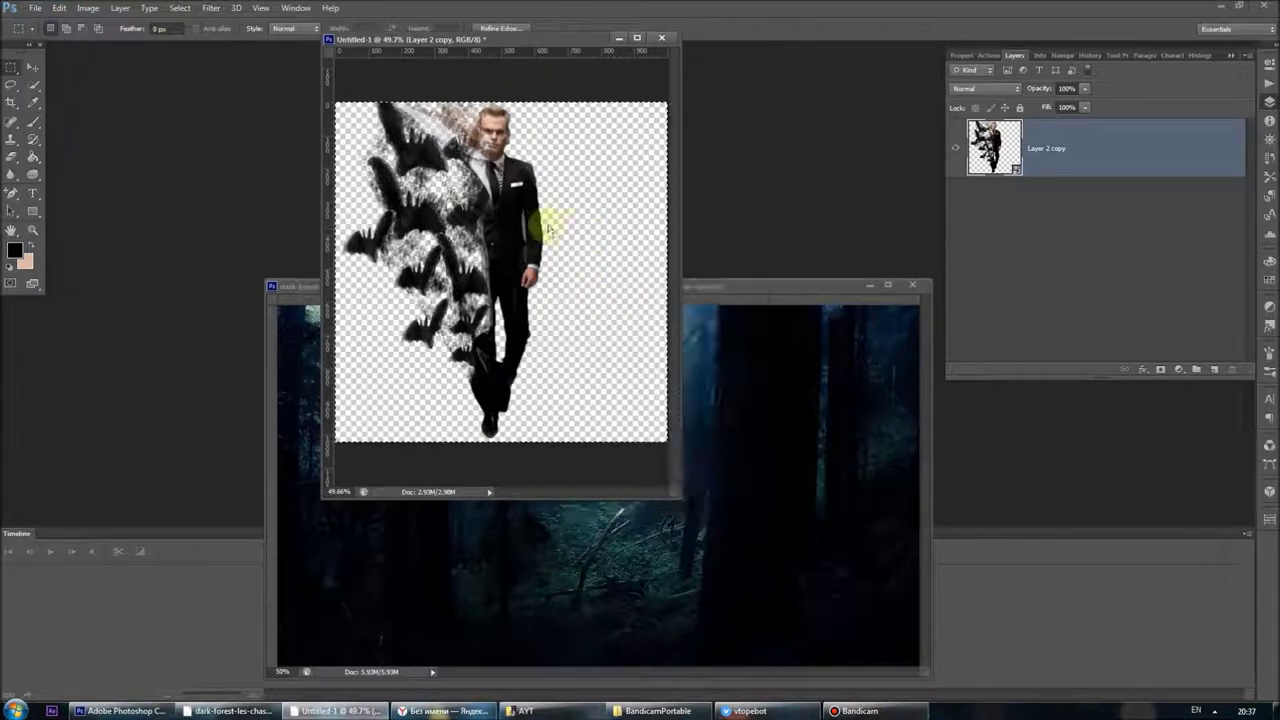
pyautogui.hotkey('ctrl', 'c')
pyautogui.click(823, 514)
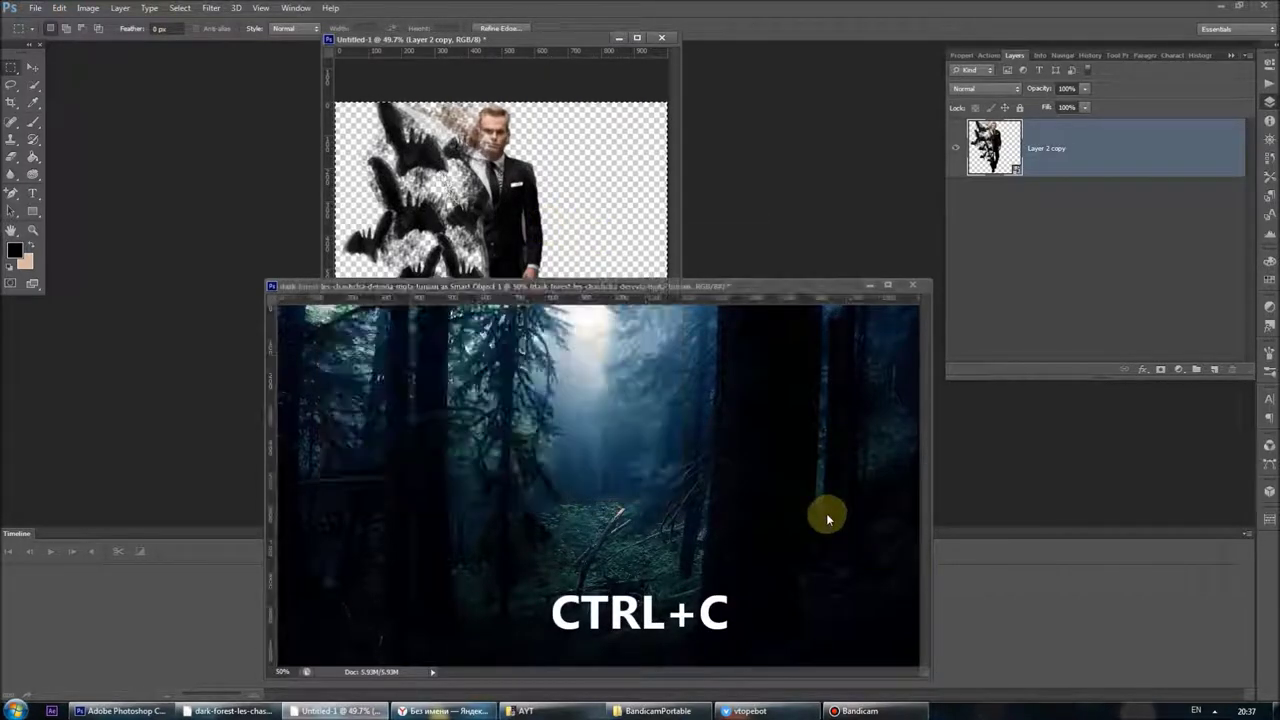
pyautogui.hotkey('ctrl', 'v')
pyautogui.moveTo(708, 286); pyautogui.dragTo(694, 140)
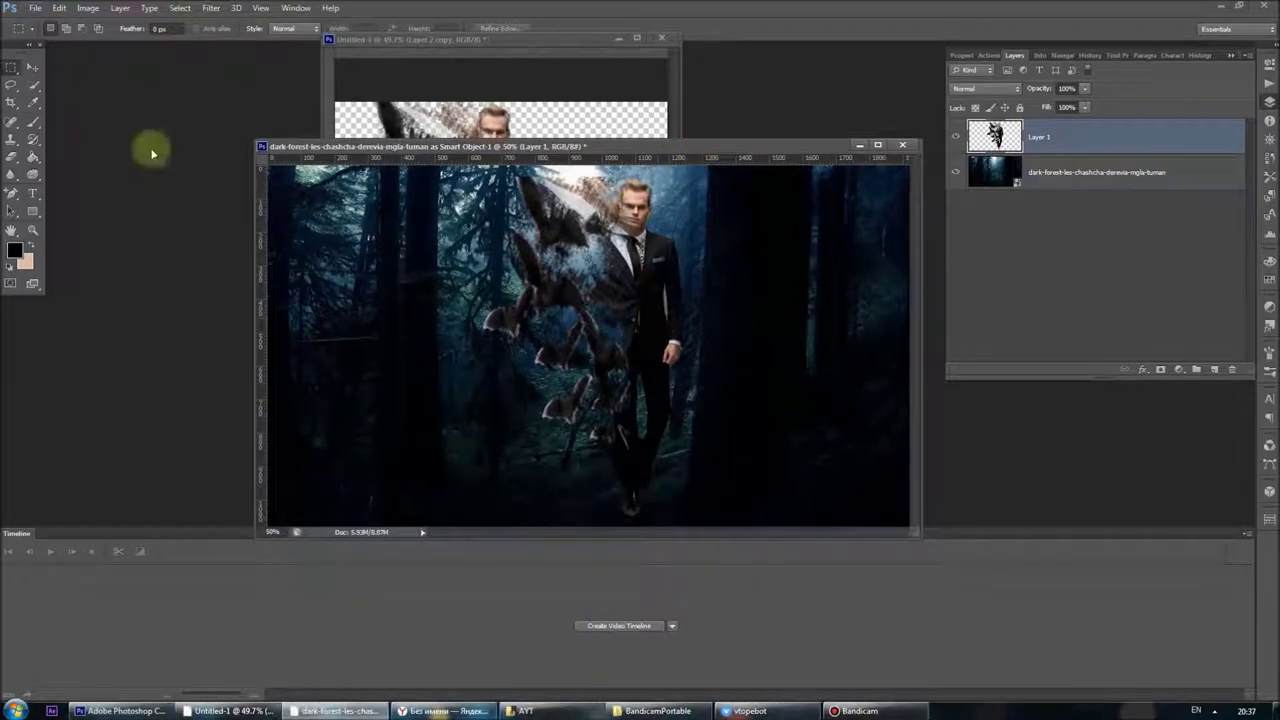
pyautogui.click(28, 70)
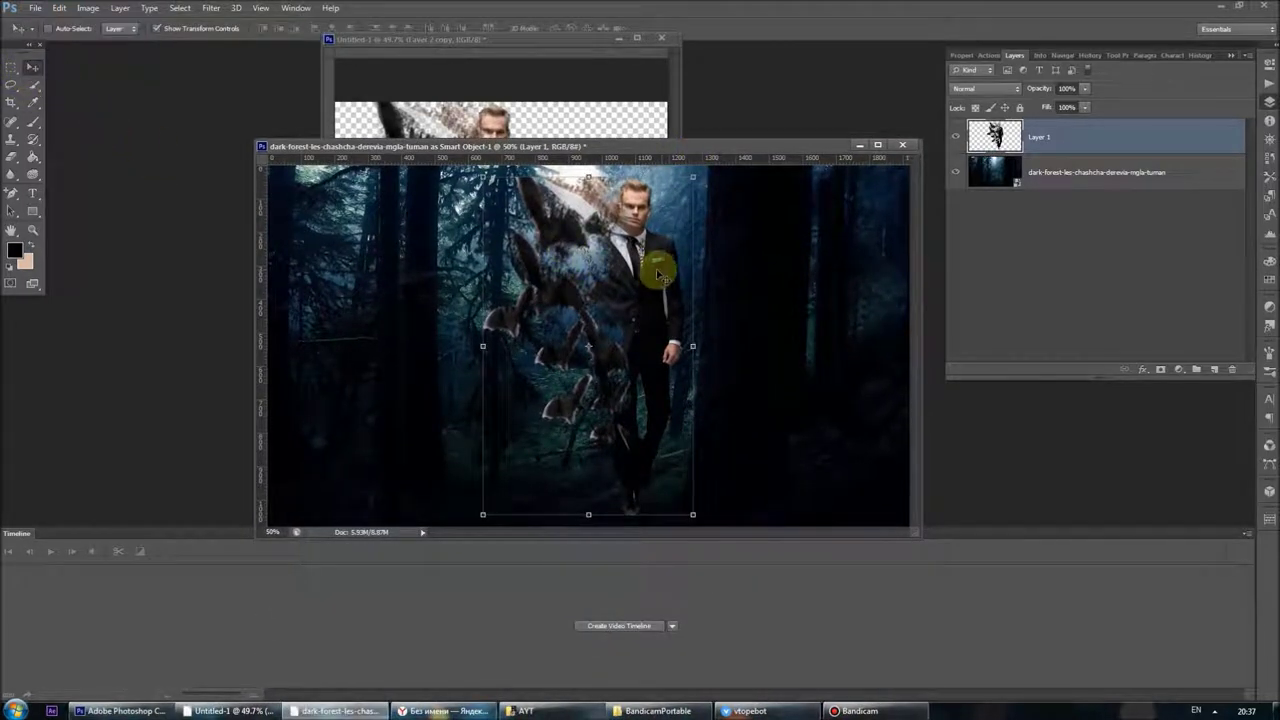
# Drag Layer 1 down and left so the man and bats stand among the forest trees
pyautogui.moveTo(657, 281); pyautogui.dragTo(592, 303)
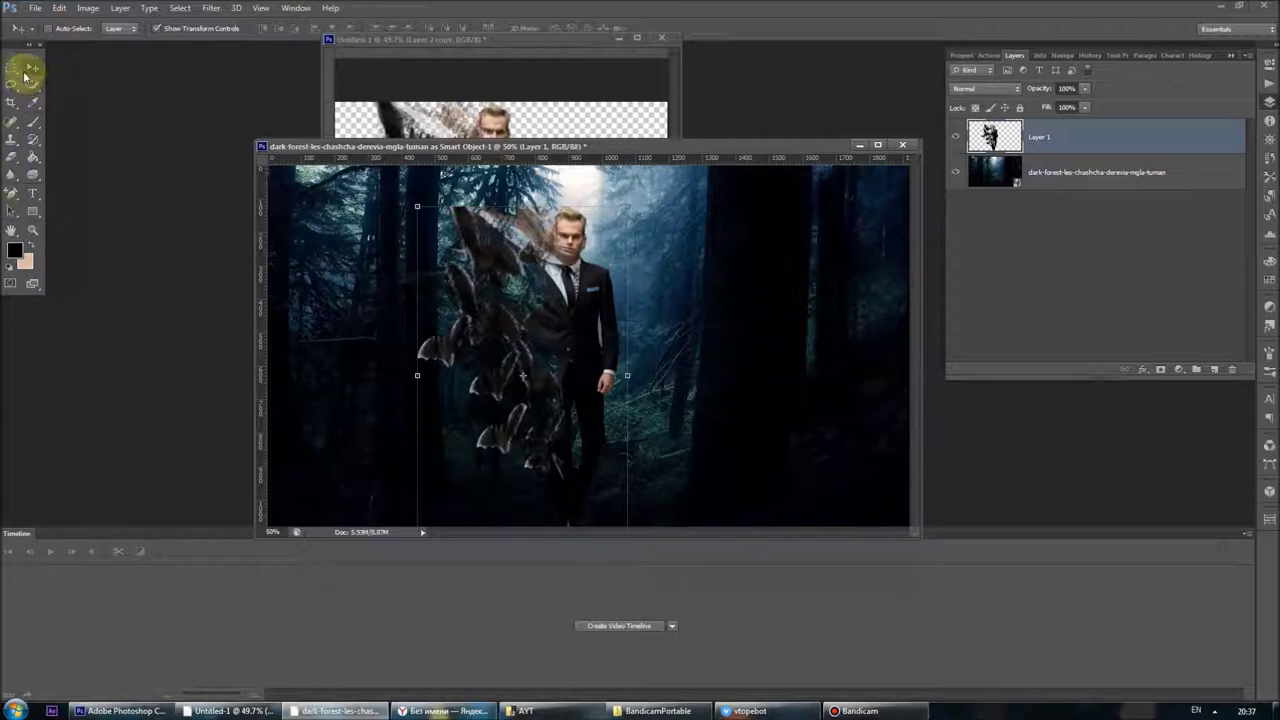
pyautogui.rightClick(1072, 137)
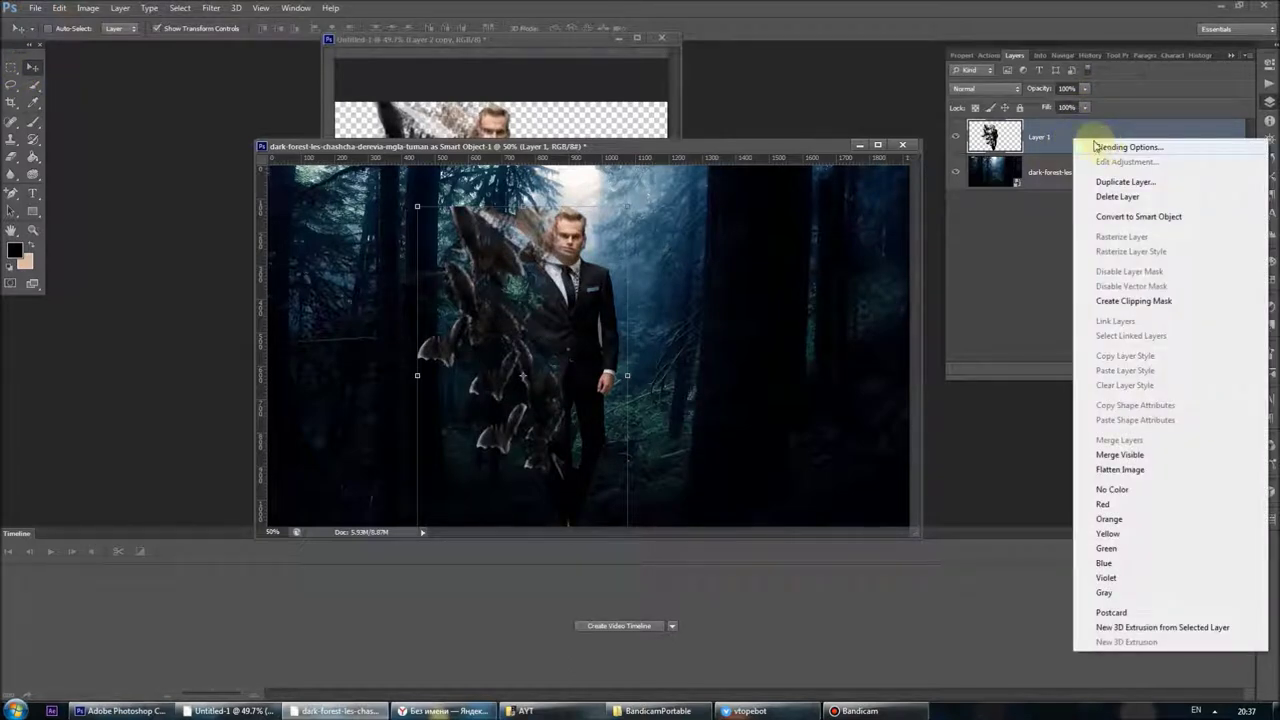
pyautogui.click(1043, 132)
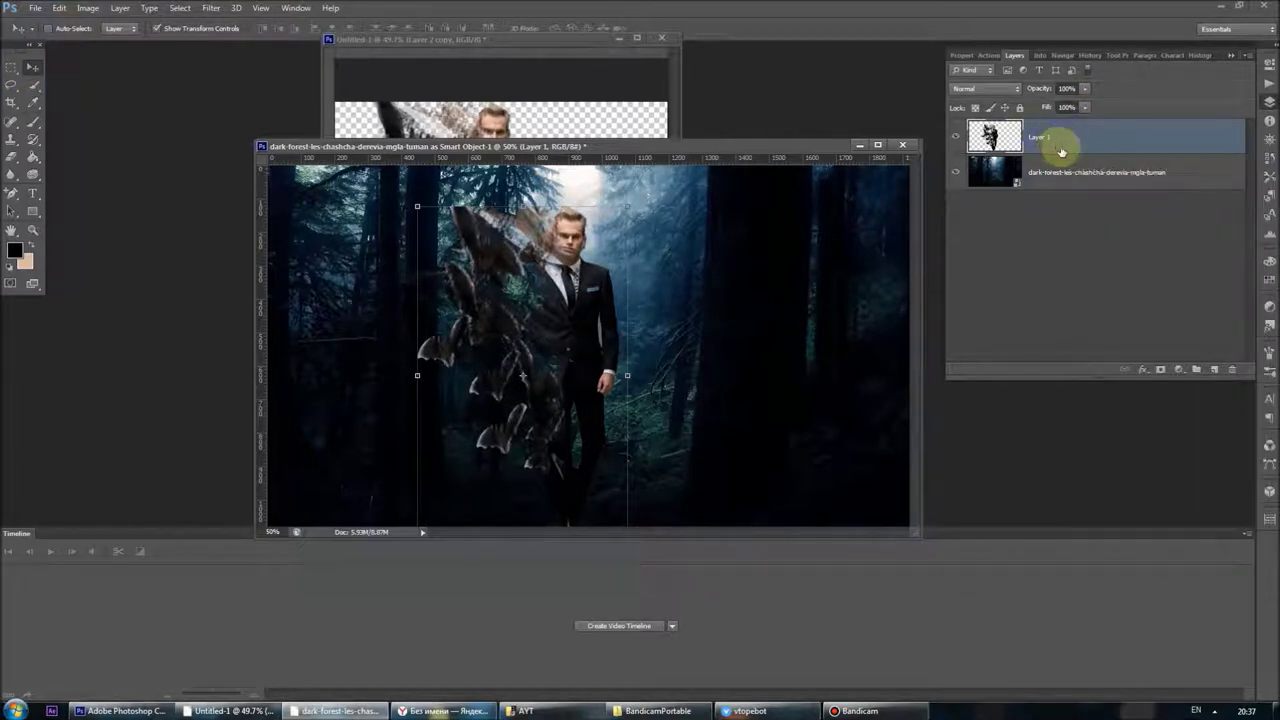
# Add a layer mask to Layer 1 and close the Untitled-1 document
pyautogui.click(1160, 369)
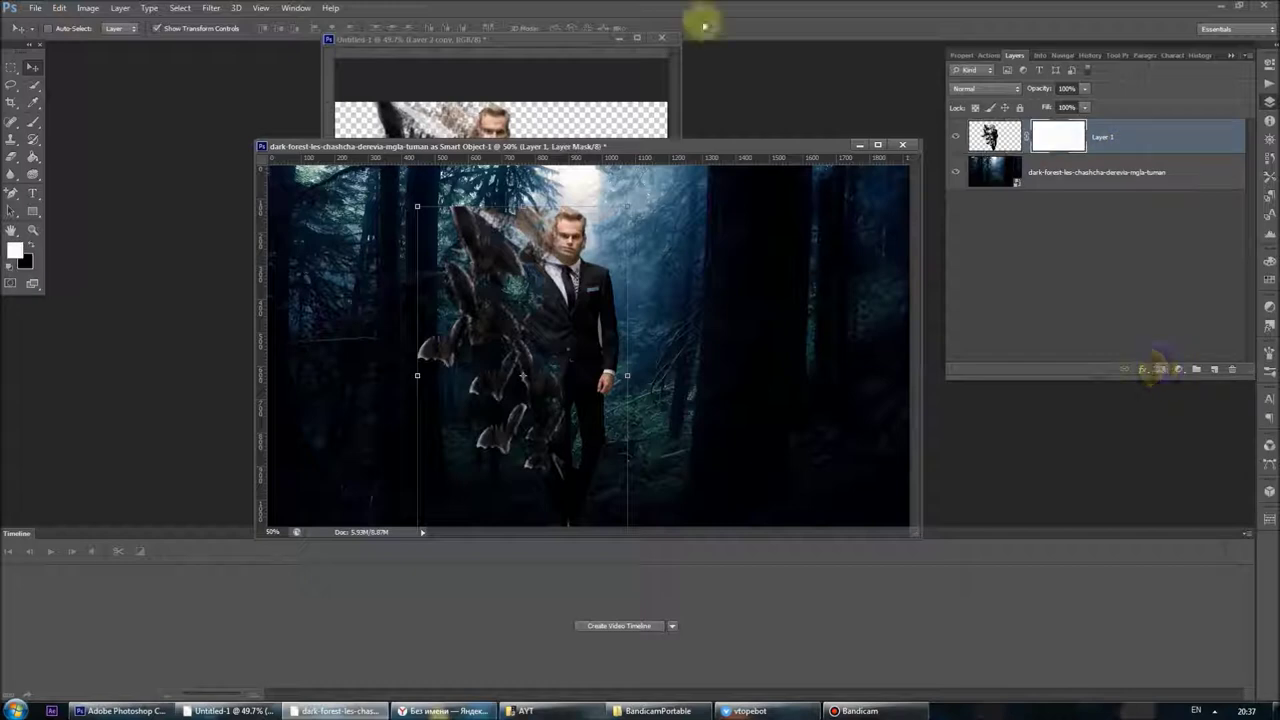
pyautogui.click(661, 37)
pyautogui.click(641, 267)
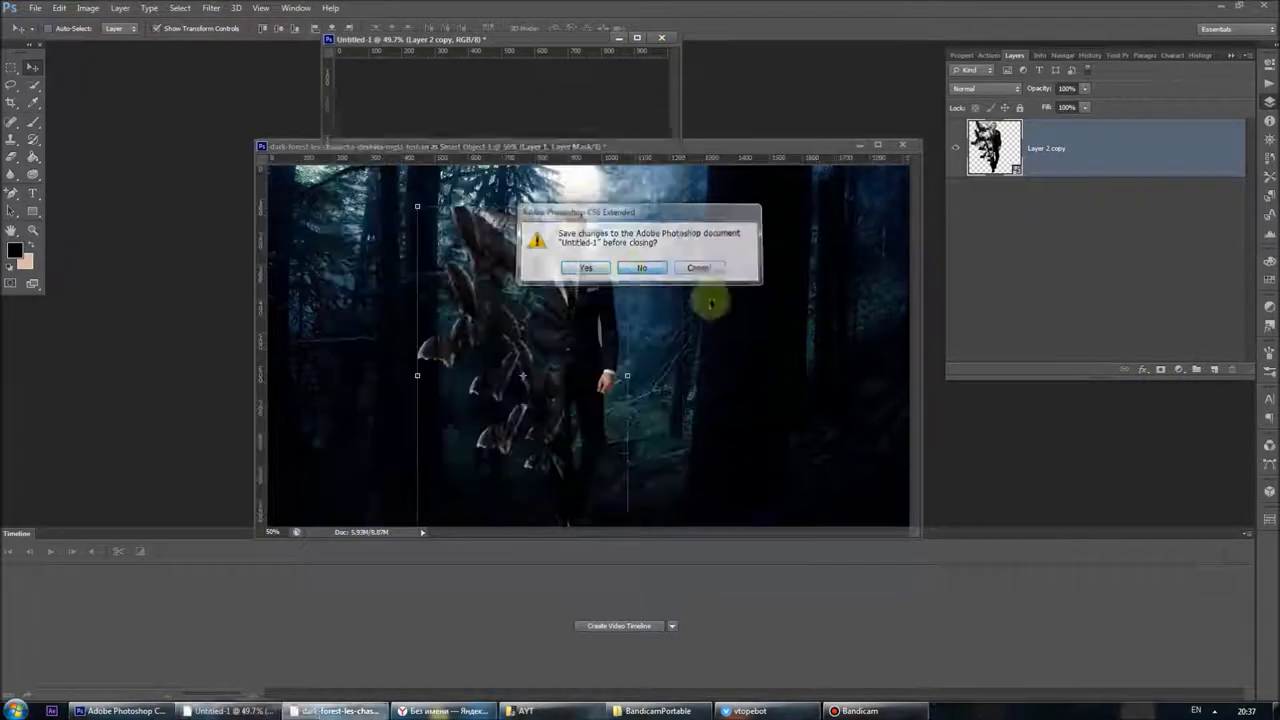
# Paint black on Layer 1's mask near the man's head to blend it in
pyautogui.click(34, 122)
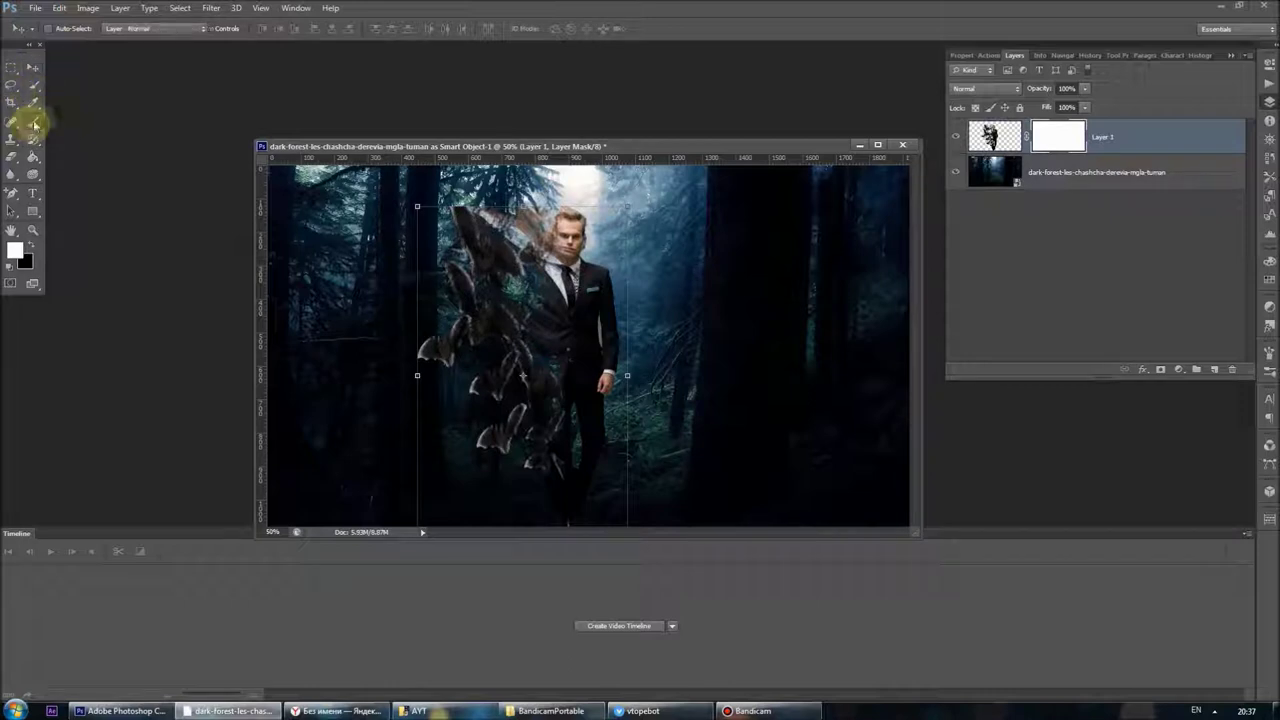
pyautogui.moveTo(523, 200); pyautogui.dragTo(530, 207)
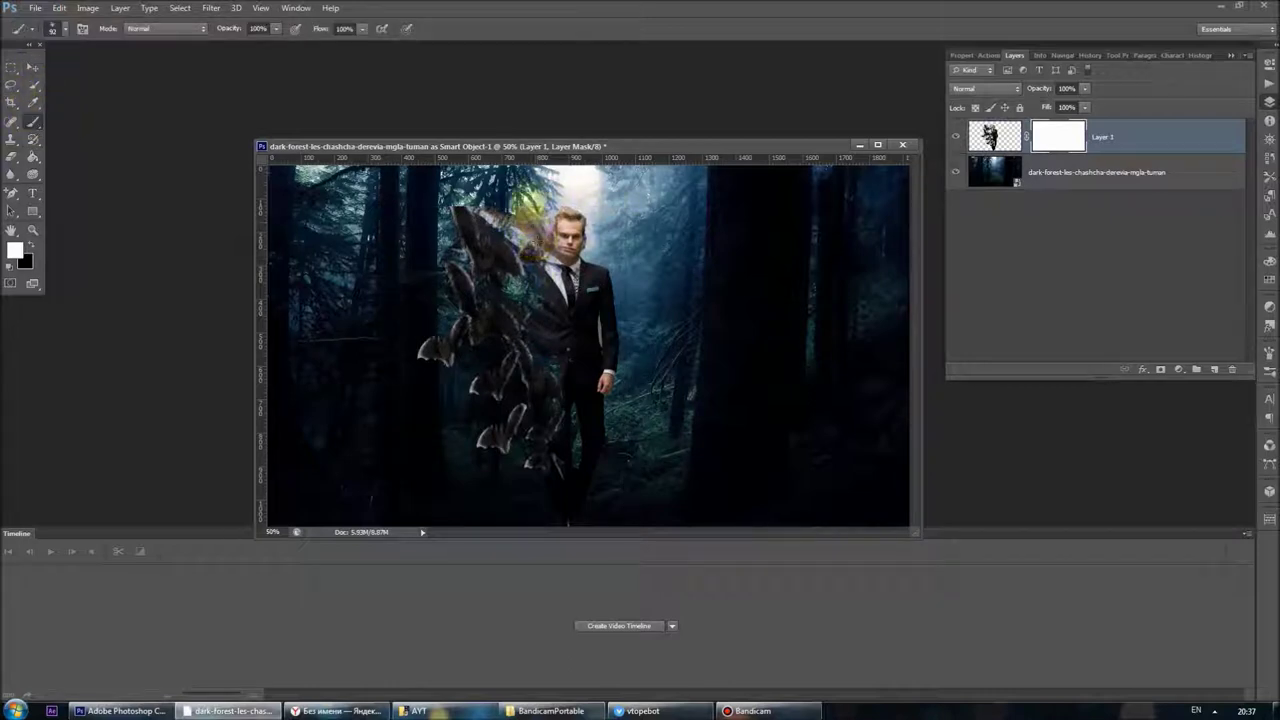
pyautogui.click(33, 243)
pyautogui.moveTo(463, 236)
pyautogui.mouseDown()
pyautogui.moveTo(537, 208)
pyautogui.moveTo(464, 207)
pyautogui.mouseUp()
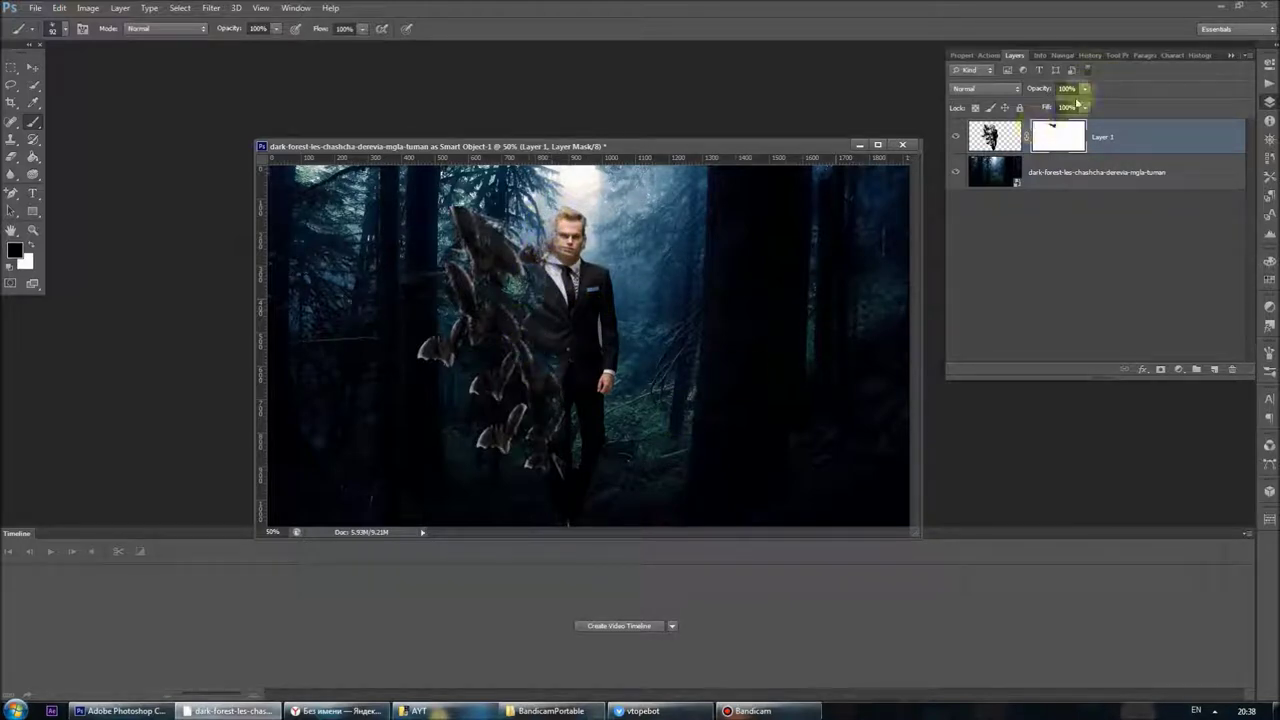
pyautogui.click(31, 67)
# In Layer 1's Blending Options, add Satin and a grey Color Overlay set to Darken, 24%
pyautogui.rightClick(1108, 135)
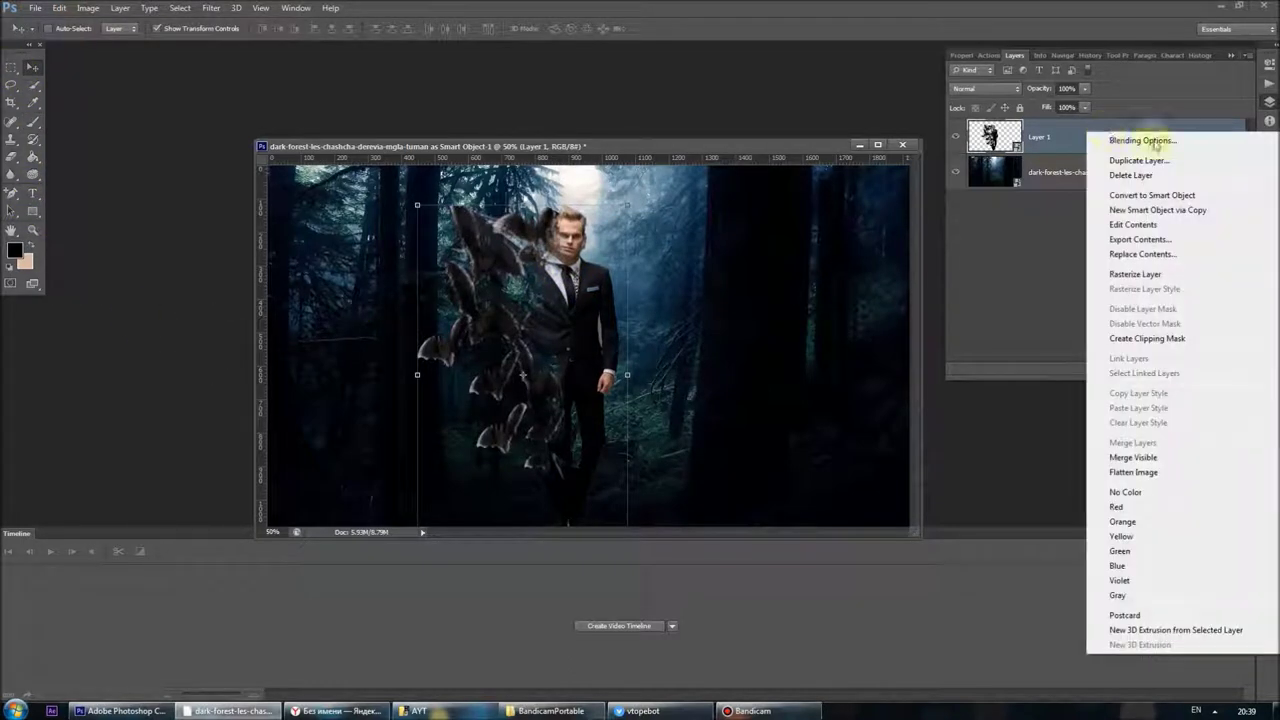
pyautogui.click(1150, 137)
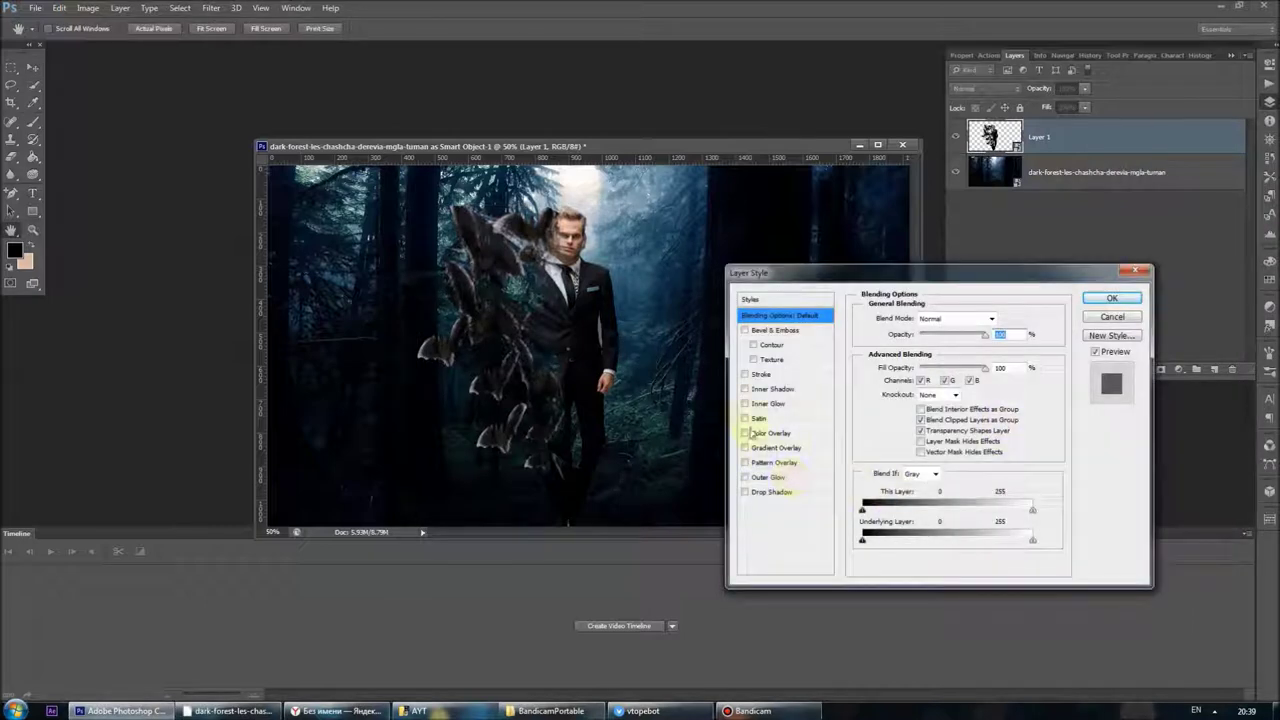
pyautogui.click(744, 418)
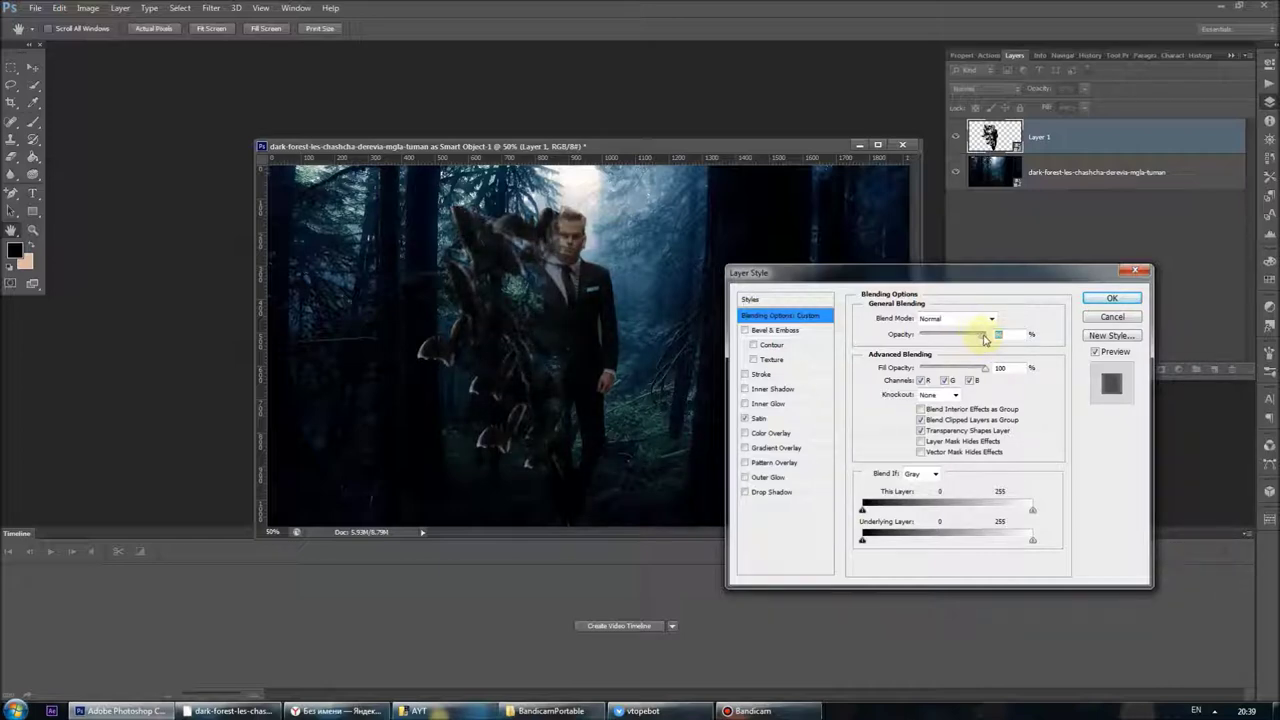
pyautogui.moveTo(989, 338); pyautogui.dragTo(983, 344)
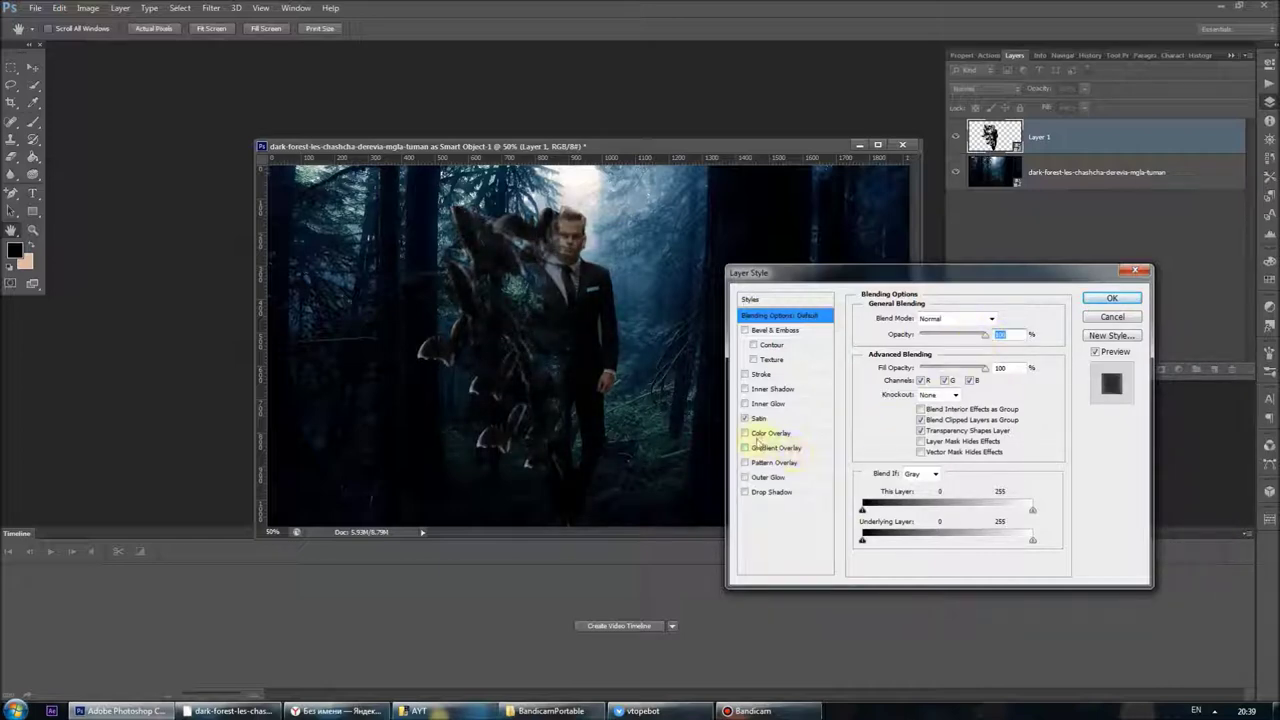
pyautogui.click(757, 436)
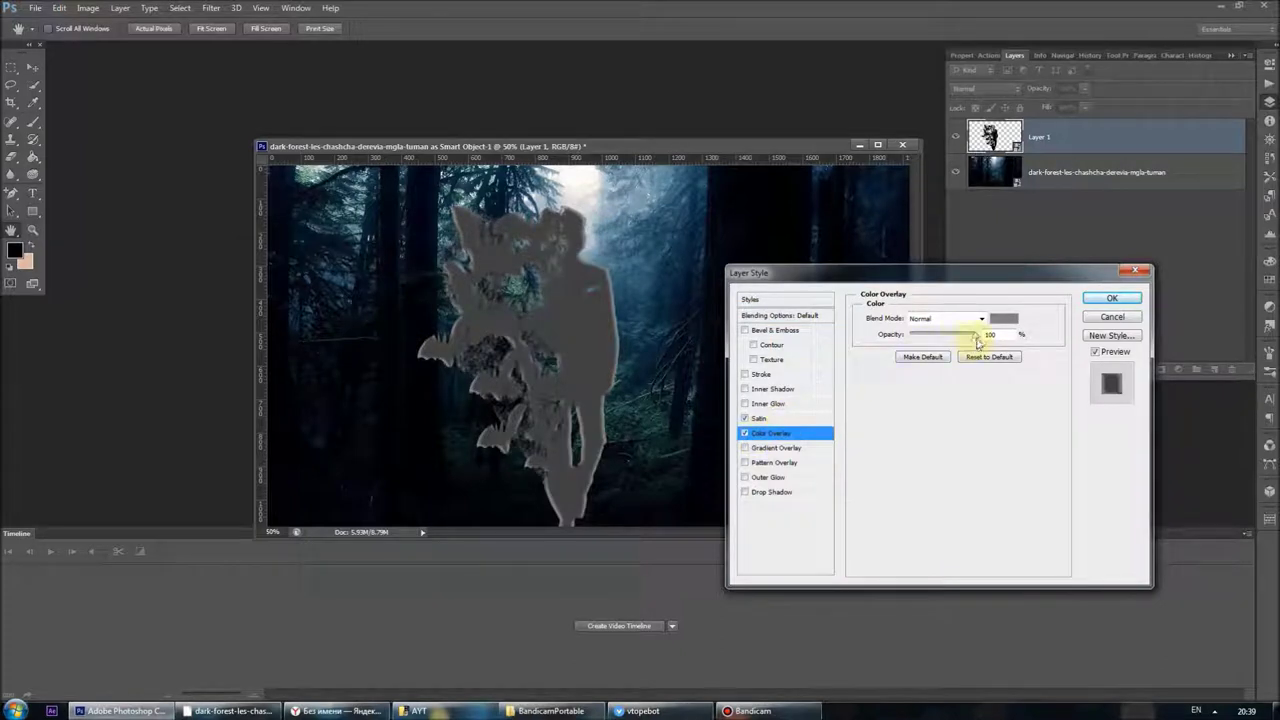
pyautogui.moveTo(965, 345); pyautogui.dragTo(936, 346)
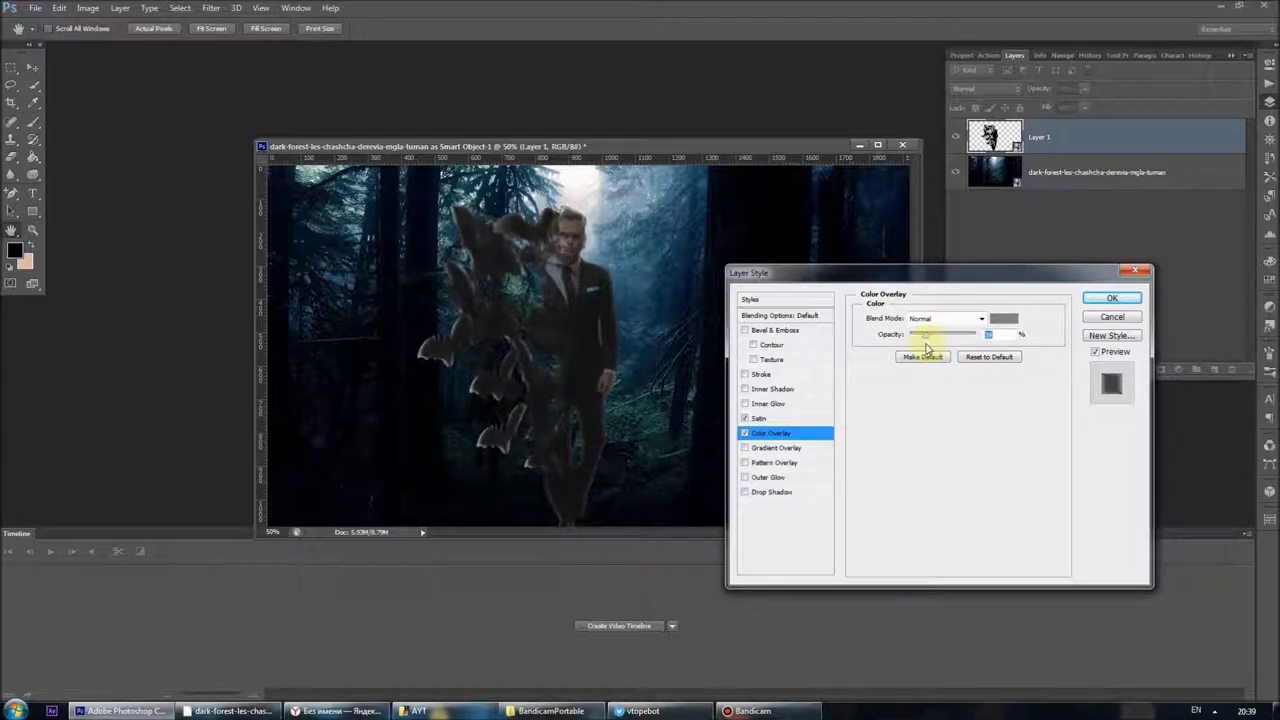
pyautogui.click(945, 318)
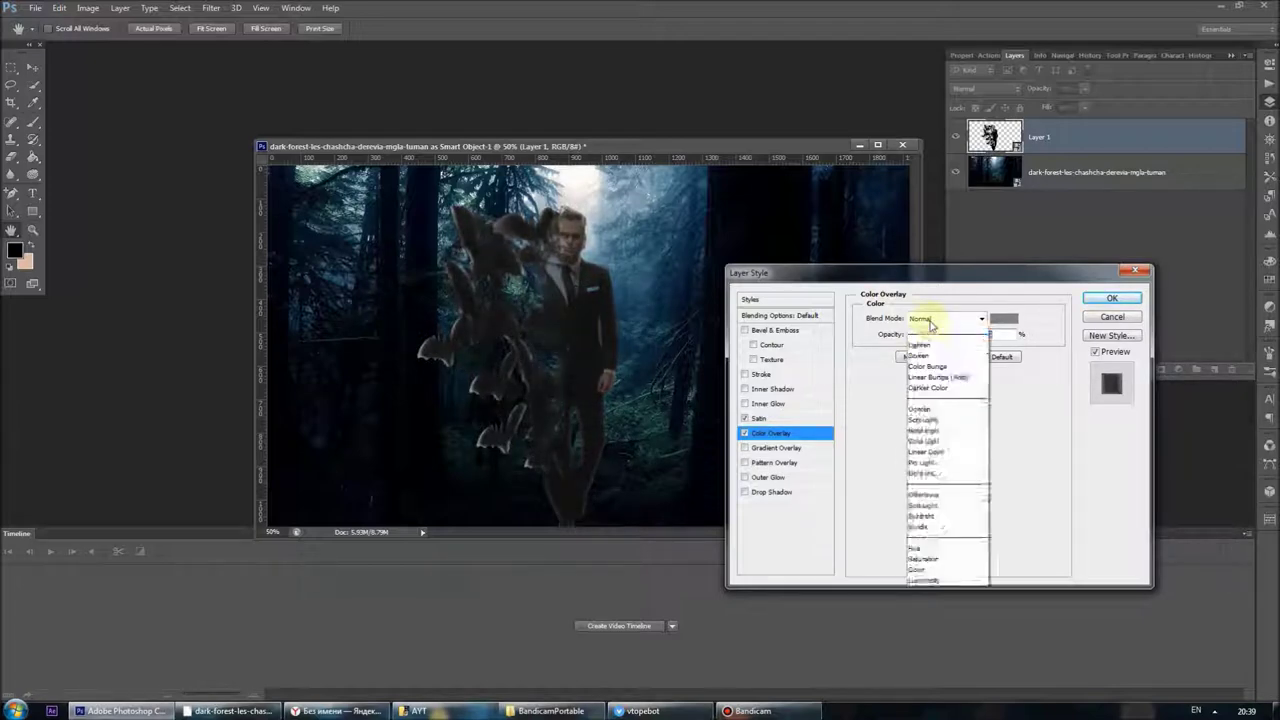
pyautogui.click(935, 360)
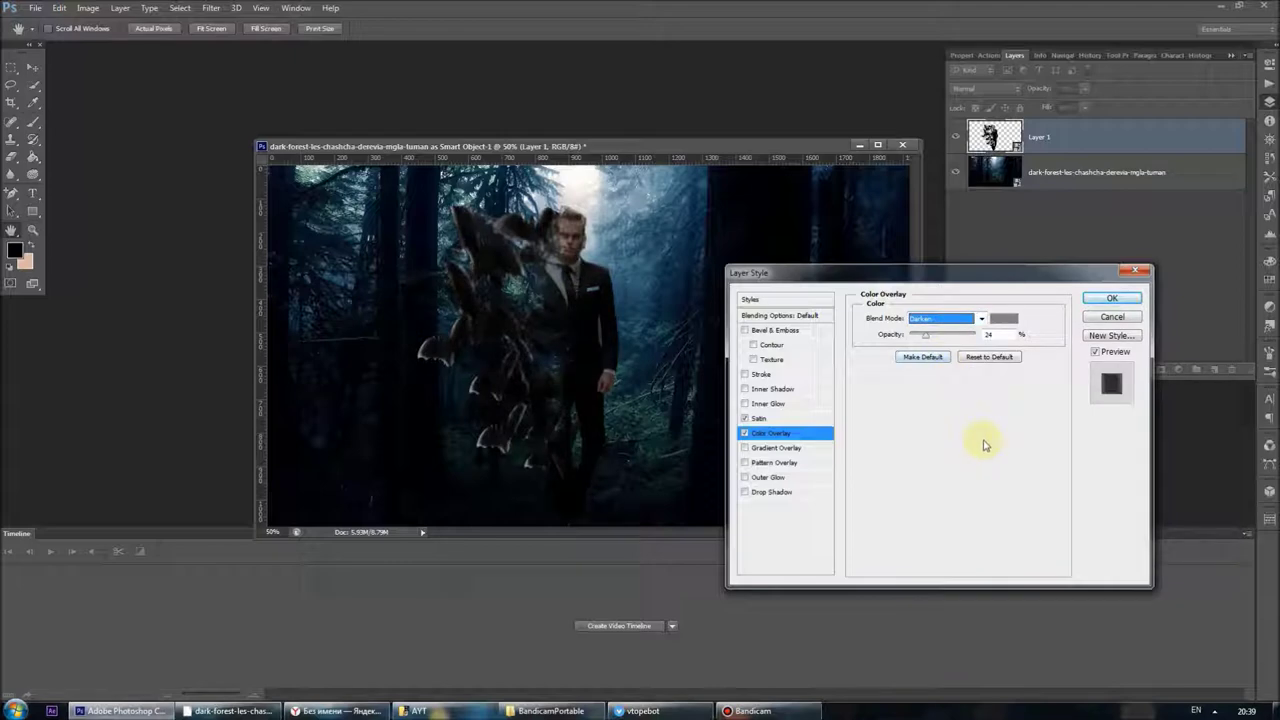
pyautogui.click(1134, 299)
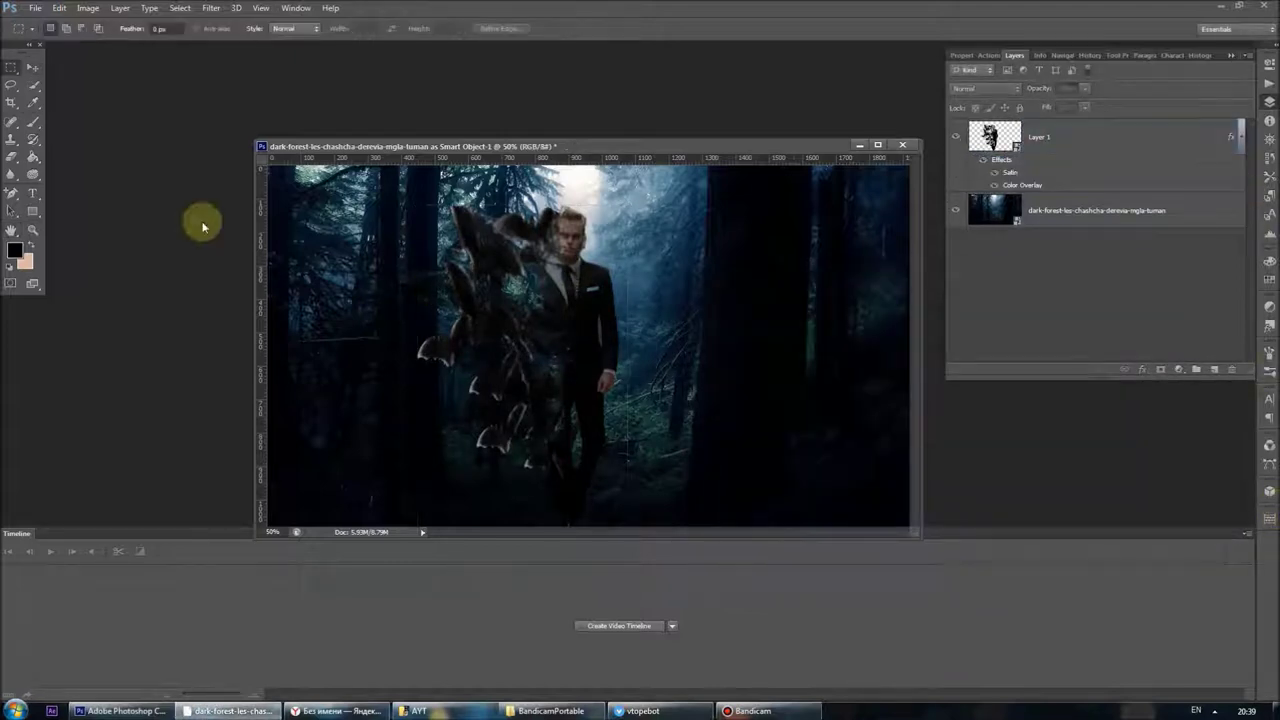
# Draw a black Rectangle 1 and stretch it to cover the whole canvas
pyautogui.click(33, 211)
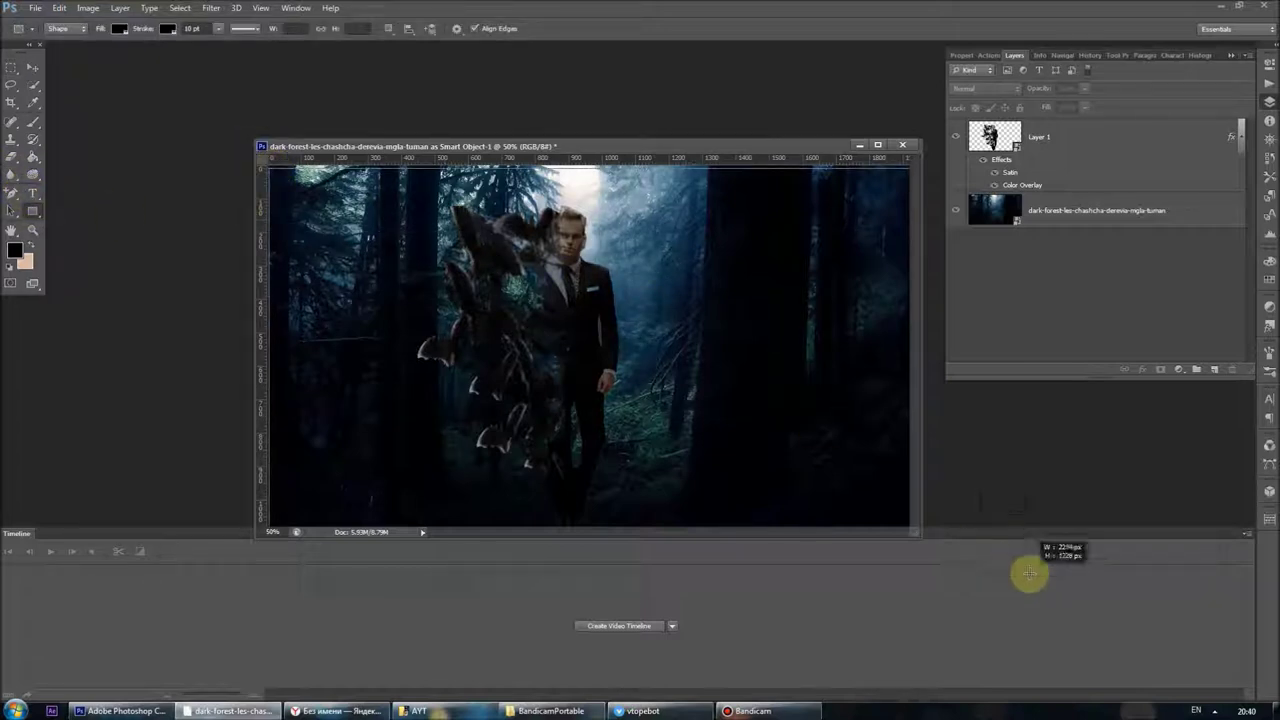
pyautogui.moveTo(270, 170); pyautogui.dragTo(1030, 577)
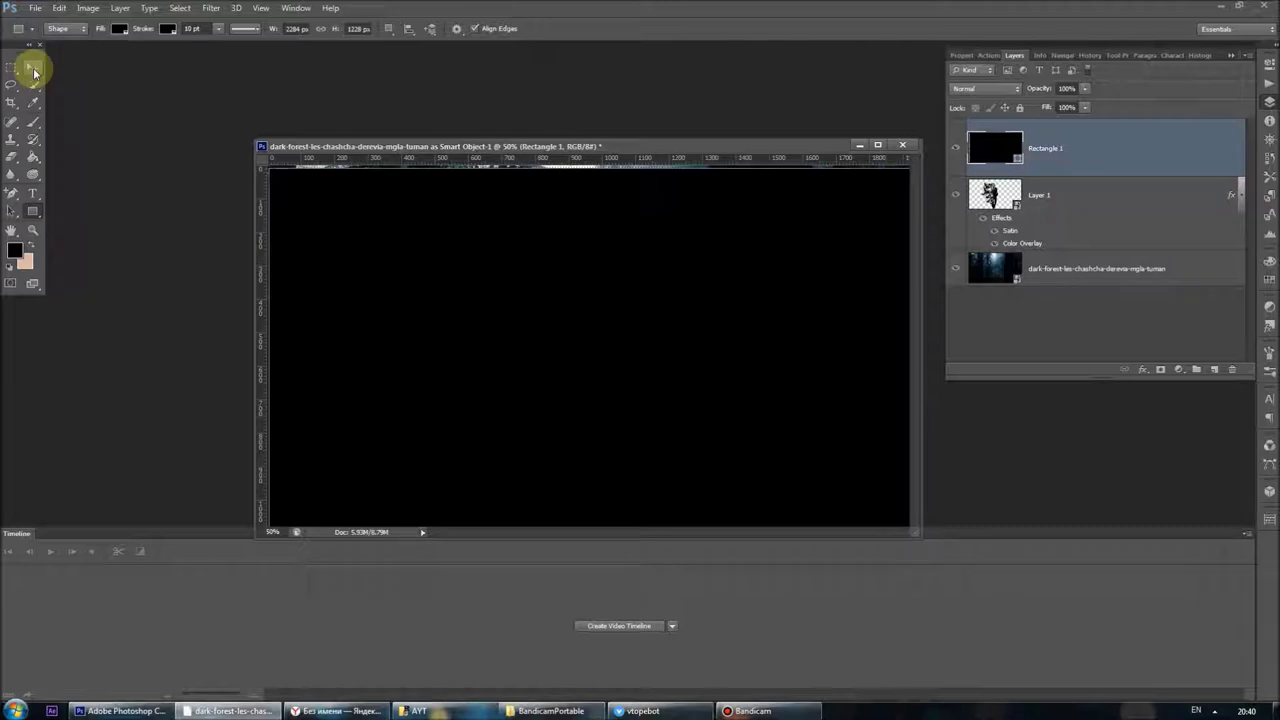
pyautogui.click(33, 67)
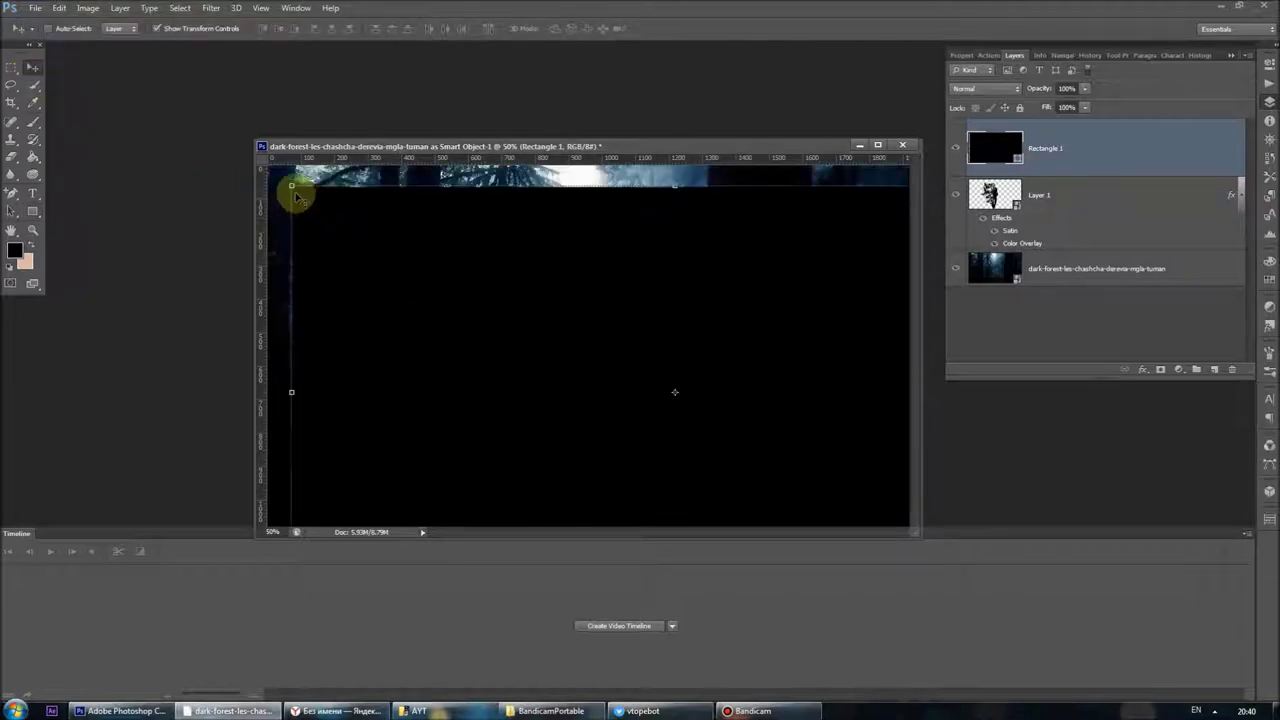
pyautogui.moveTo(272, 169); pyautogui.dragTo(148, 117)
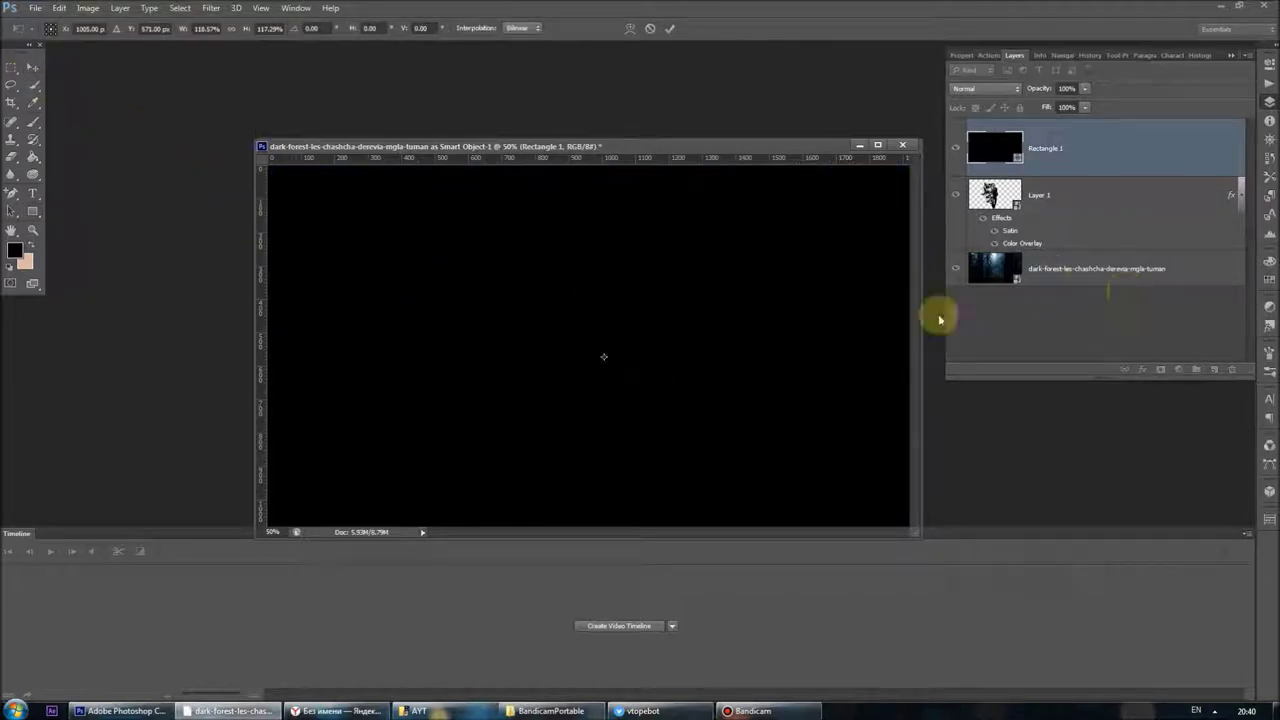
# Try Linear Burn and Screen blending on Rectangle 1, then return it to Normal
pyautogui.click(1013, 92)
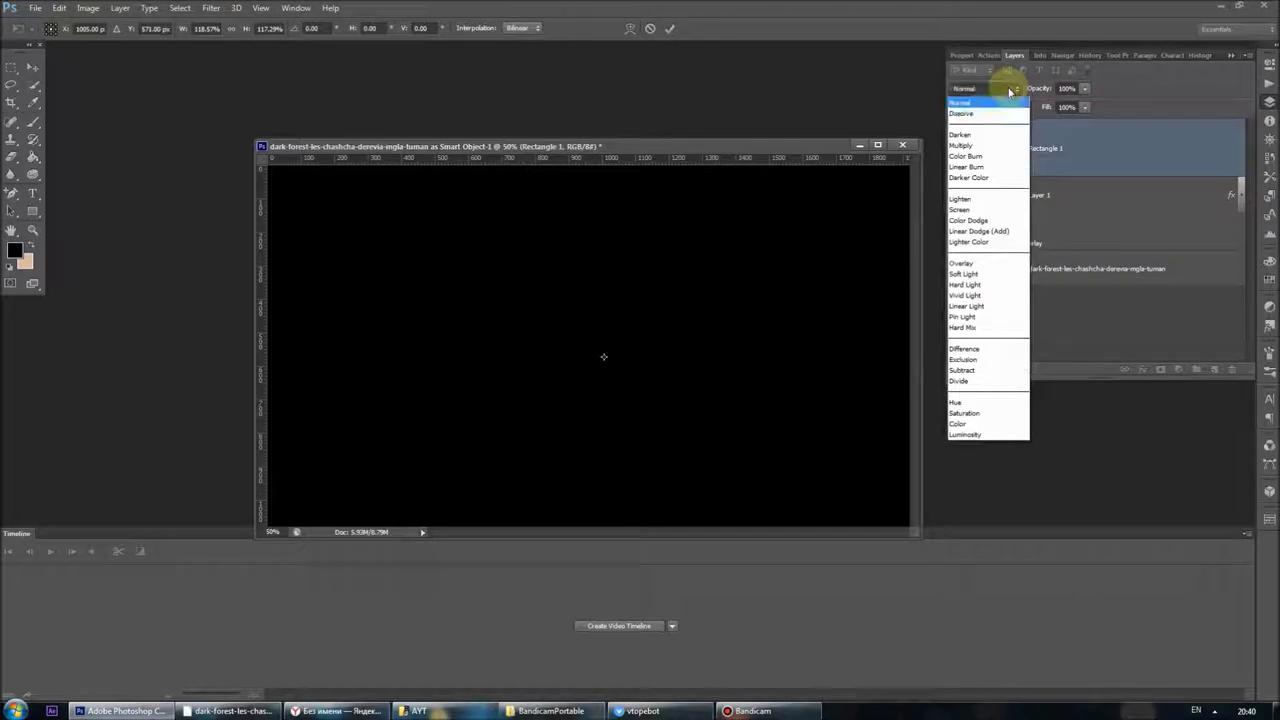
pyautogui.click(995, 164)
pyautogui.click(1005, 89)
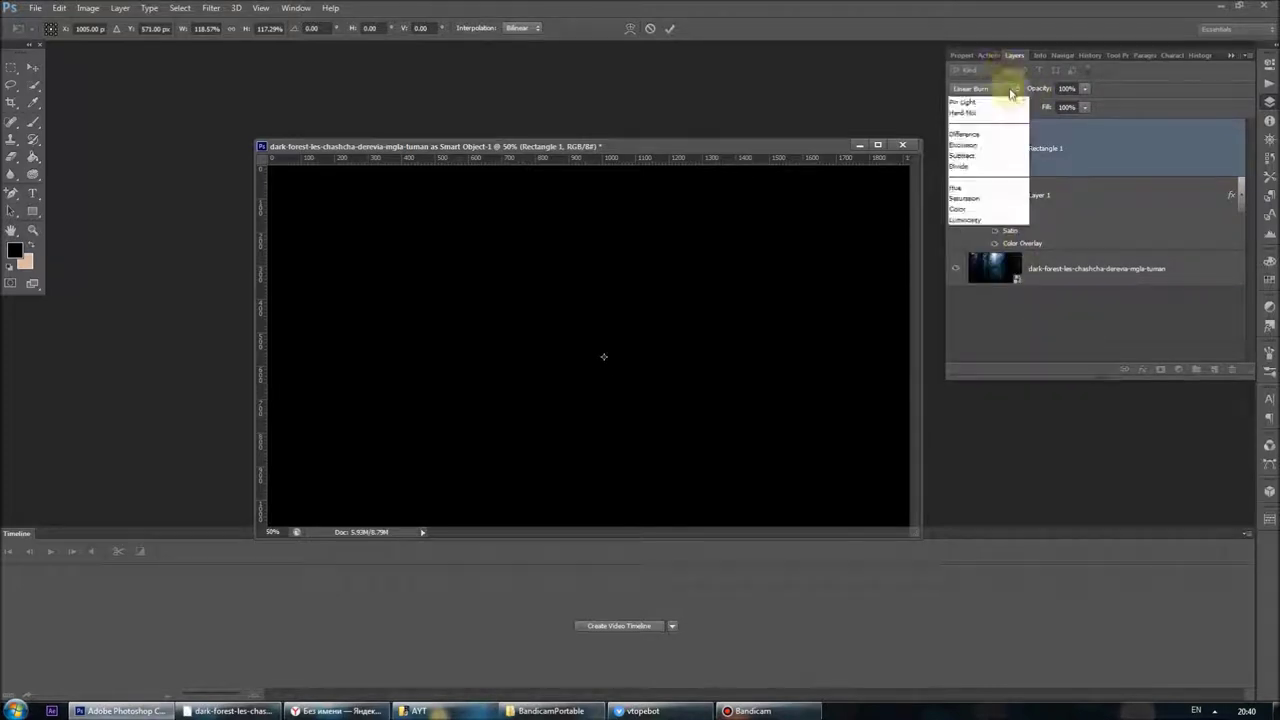
pyautogui.click(975, 210)
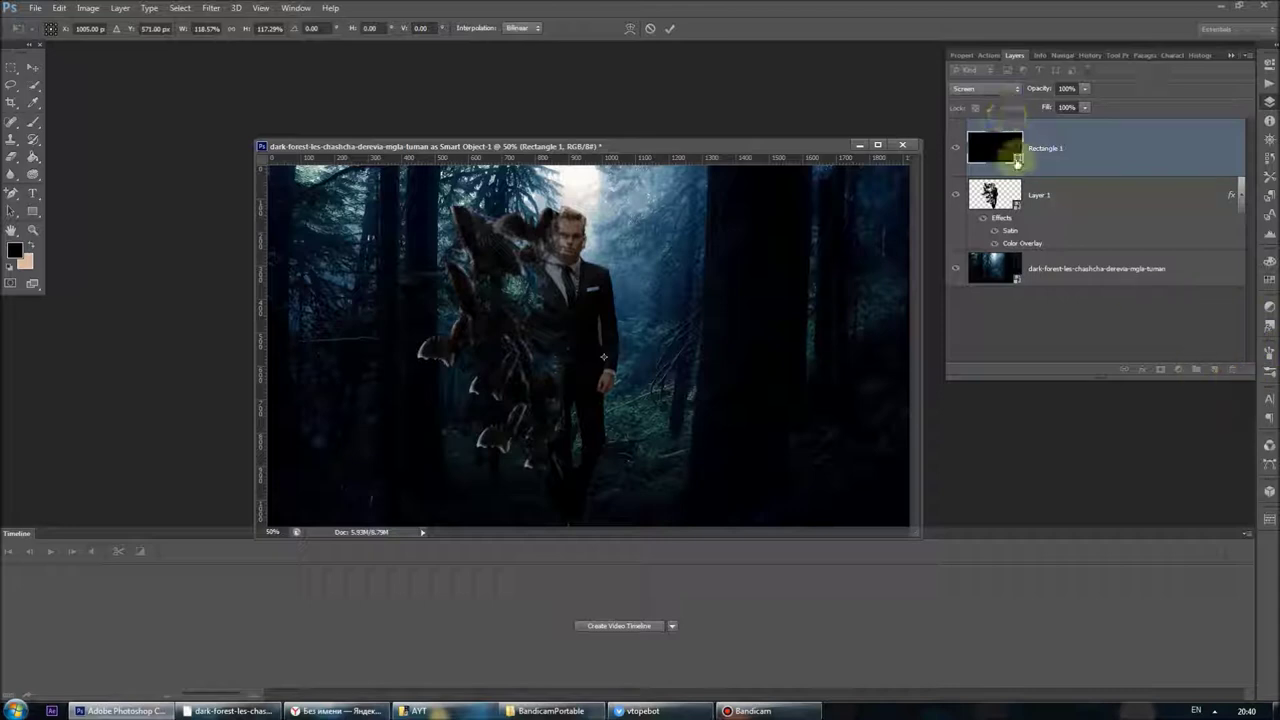
pyautogui.click(1010, 88)
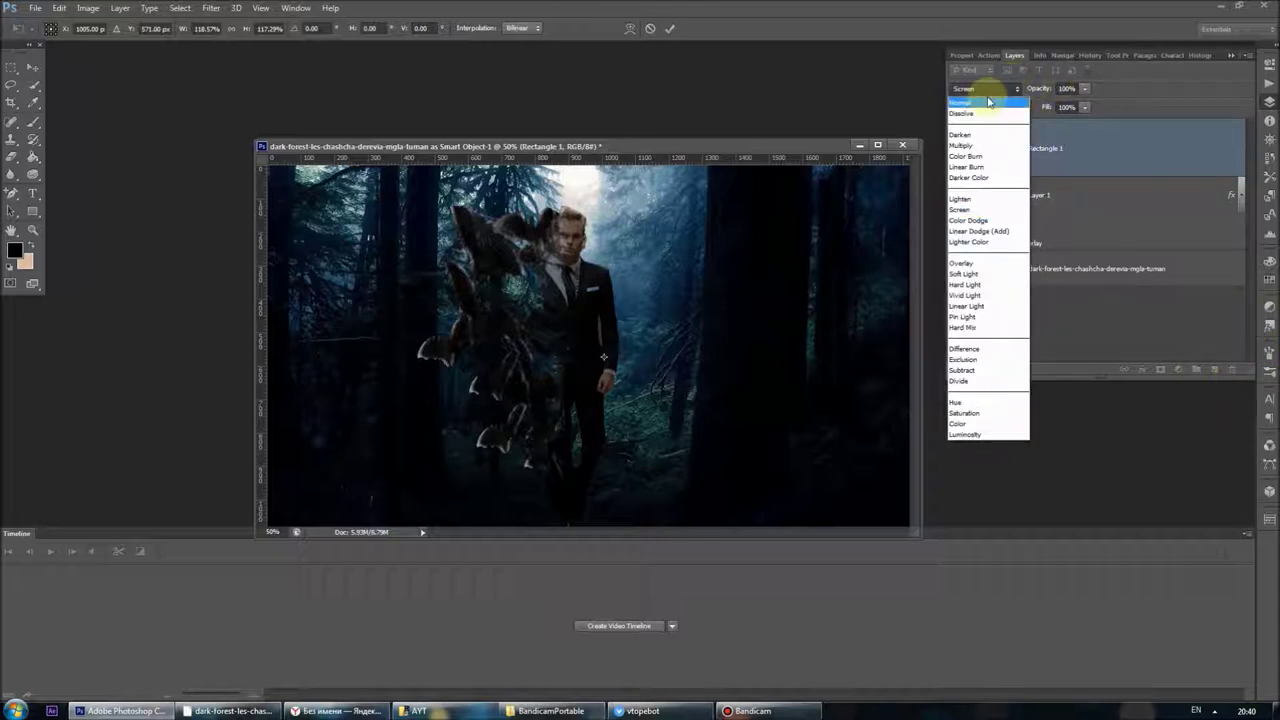
pyautogui.click(1086, 90)
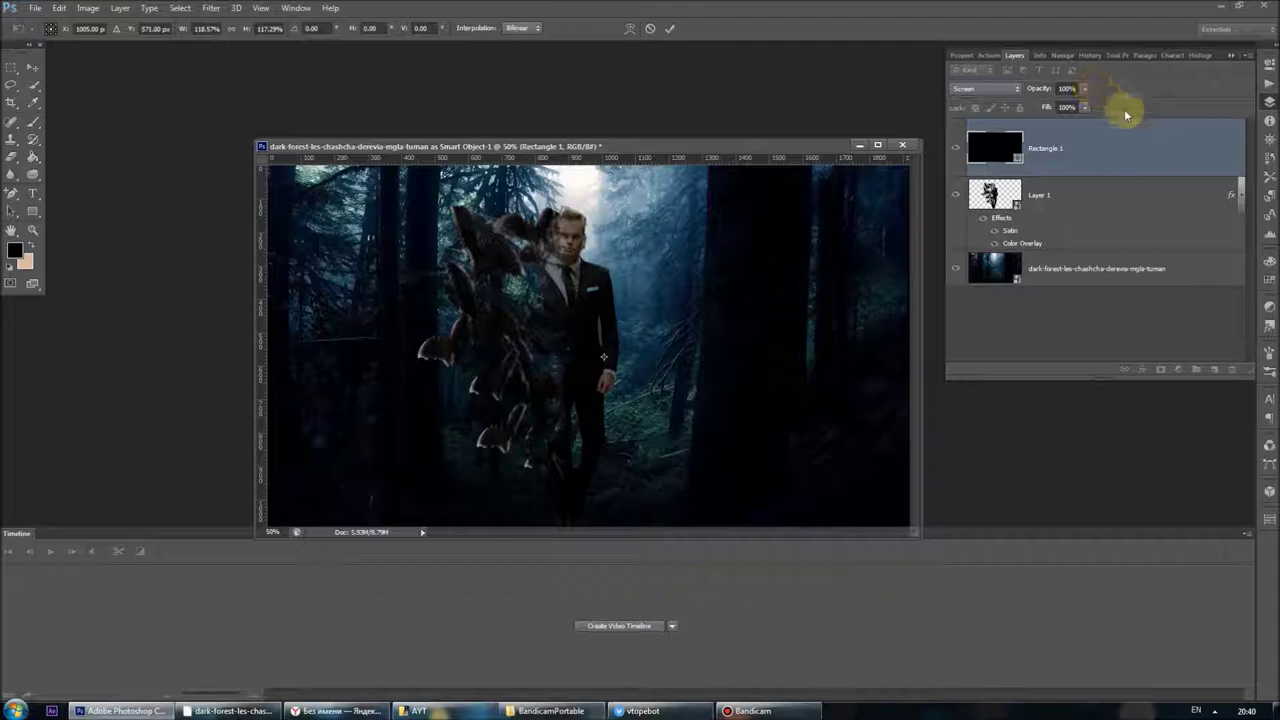
pyautogui.click(990, 90)
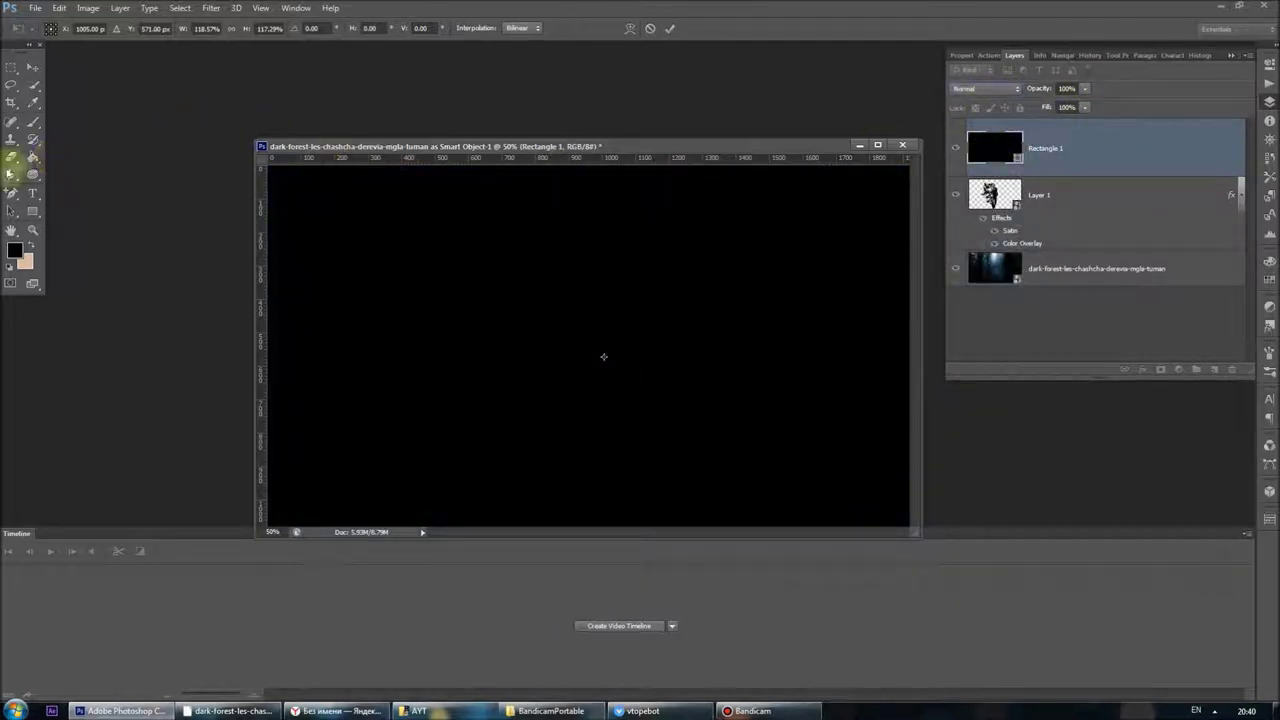
# Apply Rectangle 1's stretched size and rasterize the layer for filling
pyautogui.click(12, 170)
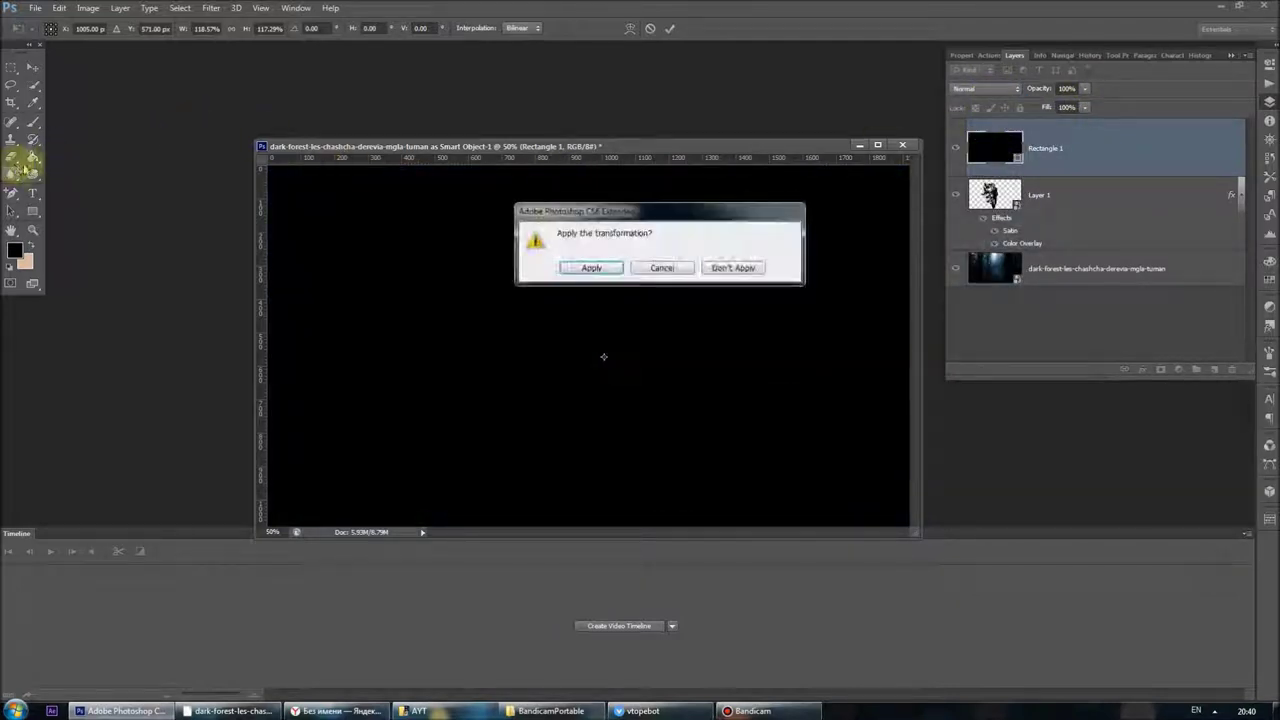
pyautogui.click(677, 273)
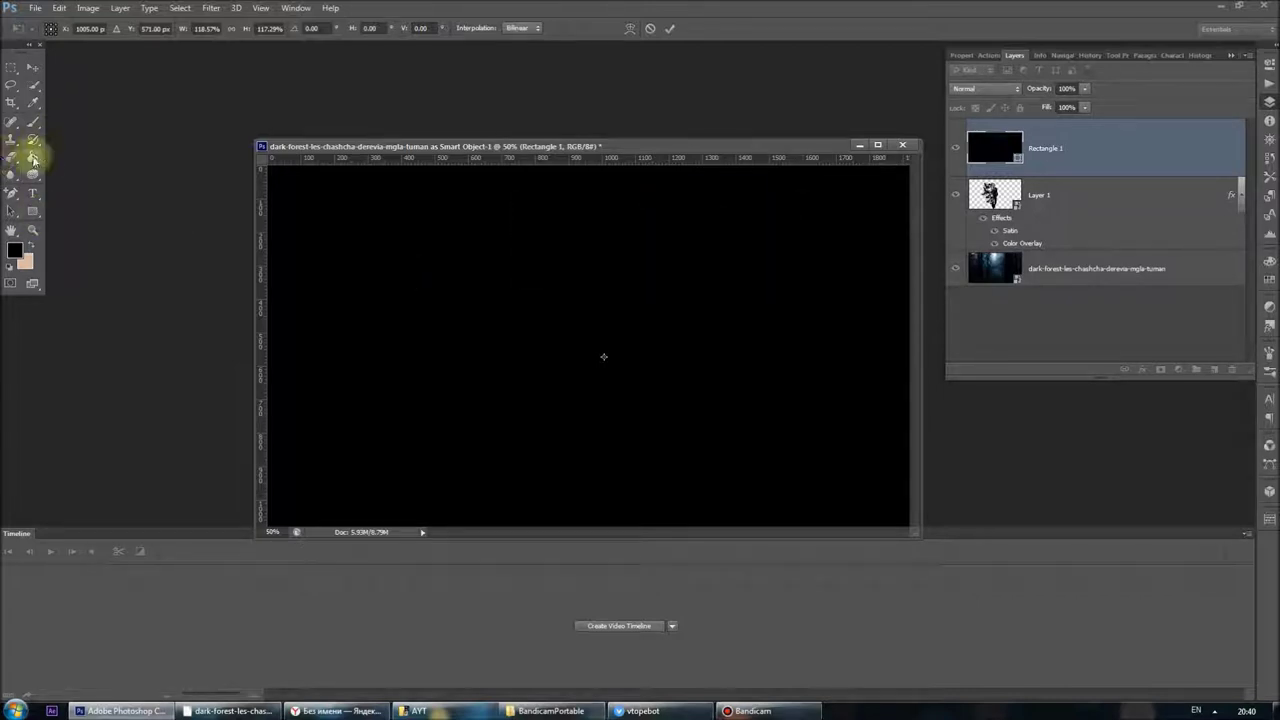
pyautogui.click(33, 157)
pyautogui.click(583, 270)
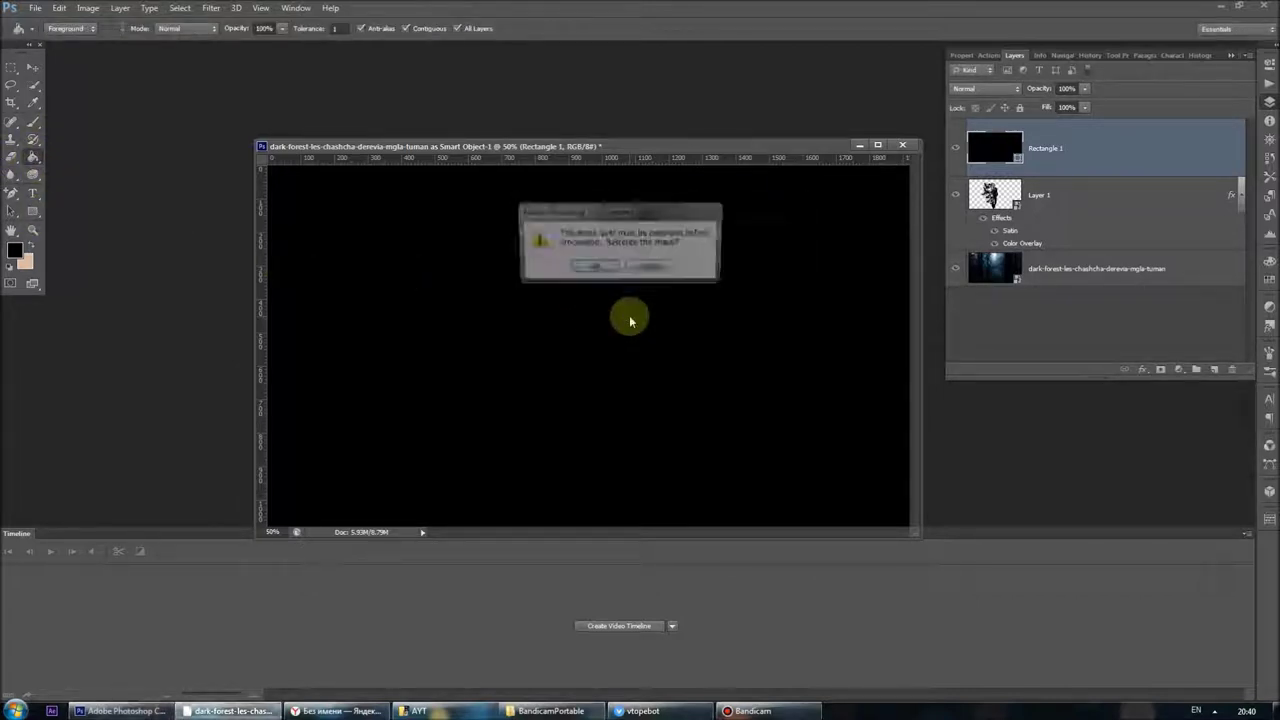
pyautogui.click(626, 314)
pyautogui.click(604, 262)
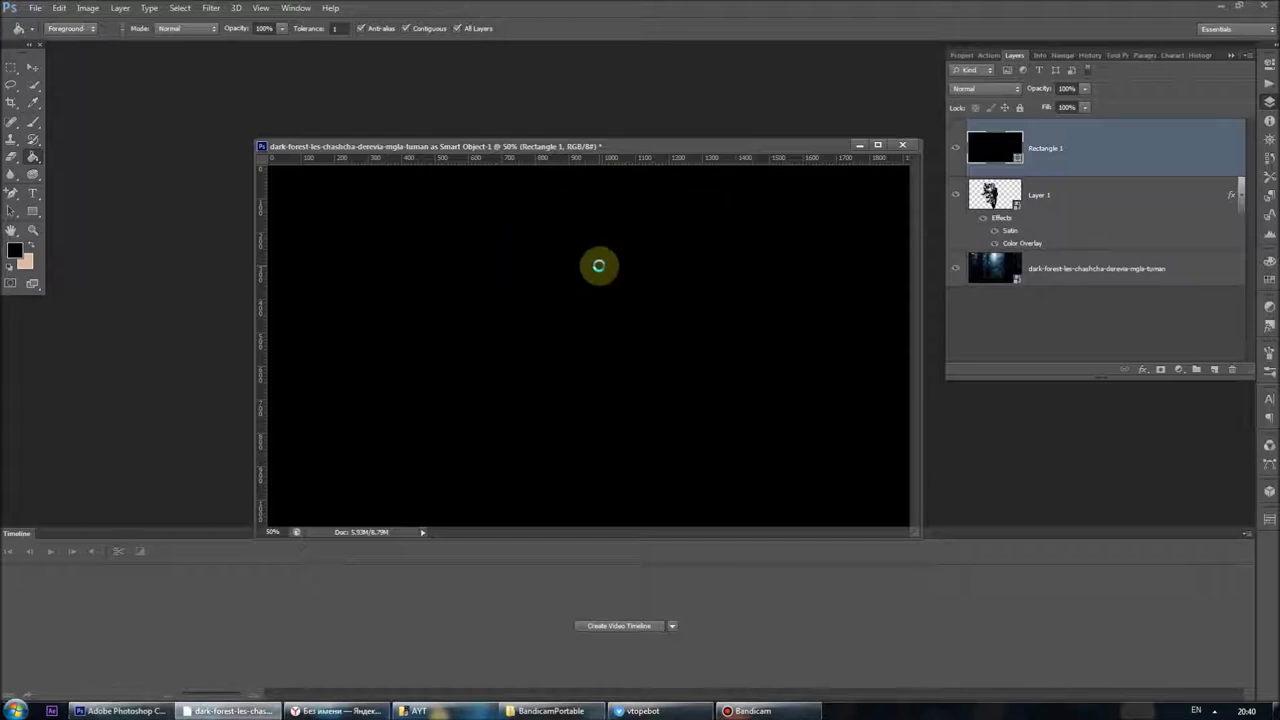
# Fill Rectangle 1 with white and lower its opacity to about 19%
pyautogui.click(30, 244)
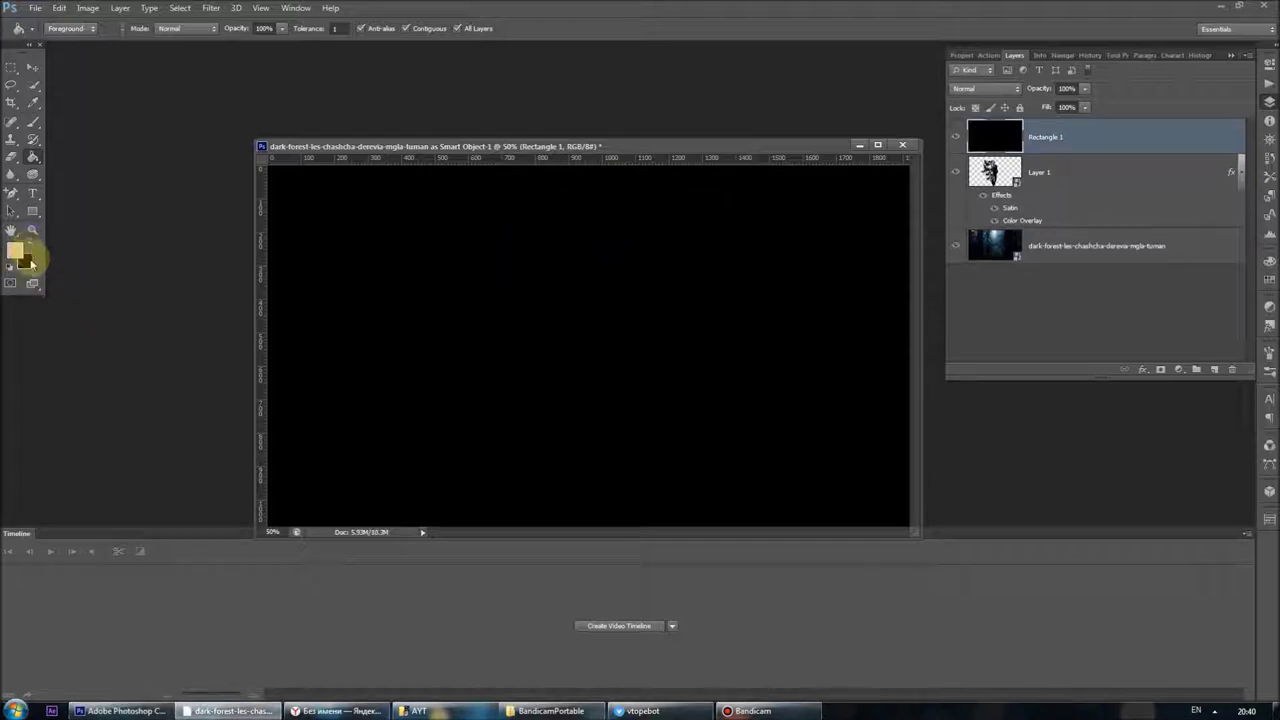
pyautogui.click(15, 250)
pyautogui.moveTo(660, 235); pyautogui.dragTo(623, 207)
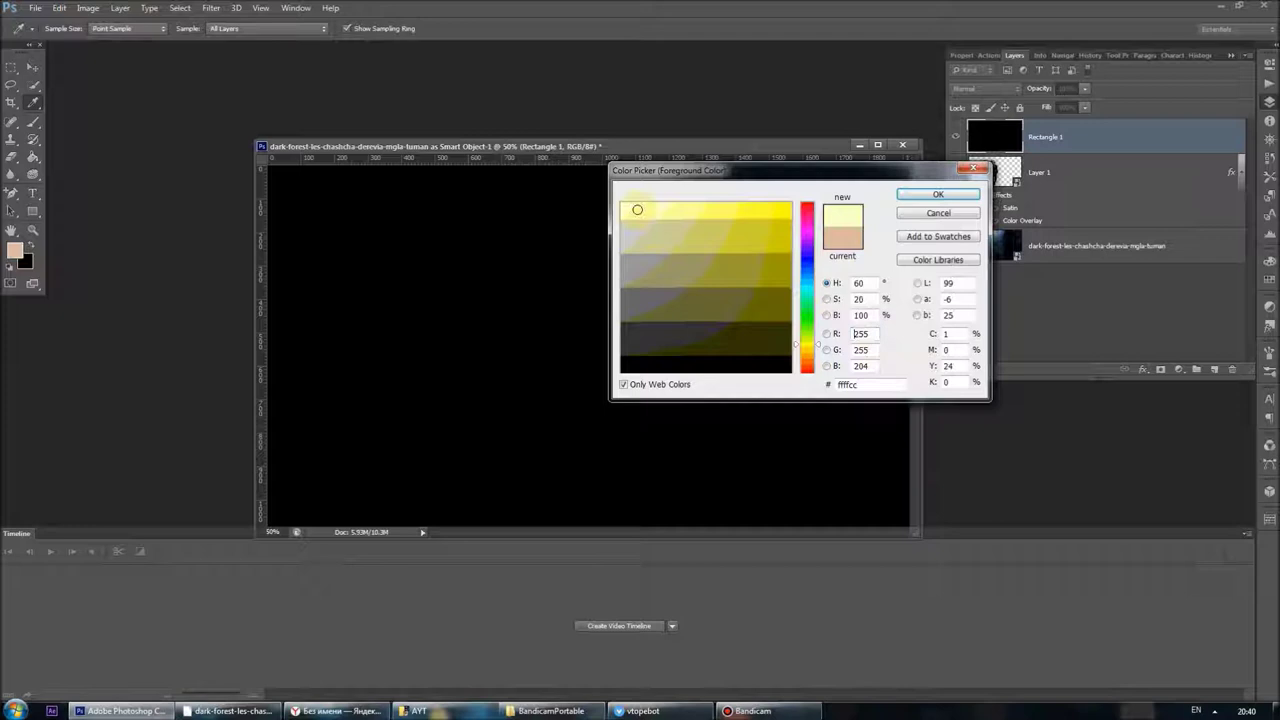
pyautogui.click(913, 195)
pyautogui.press('g')
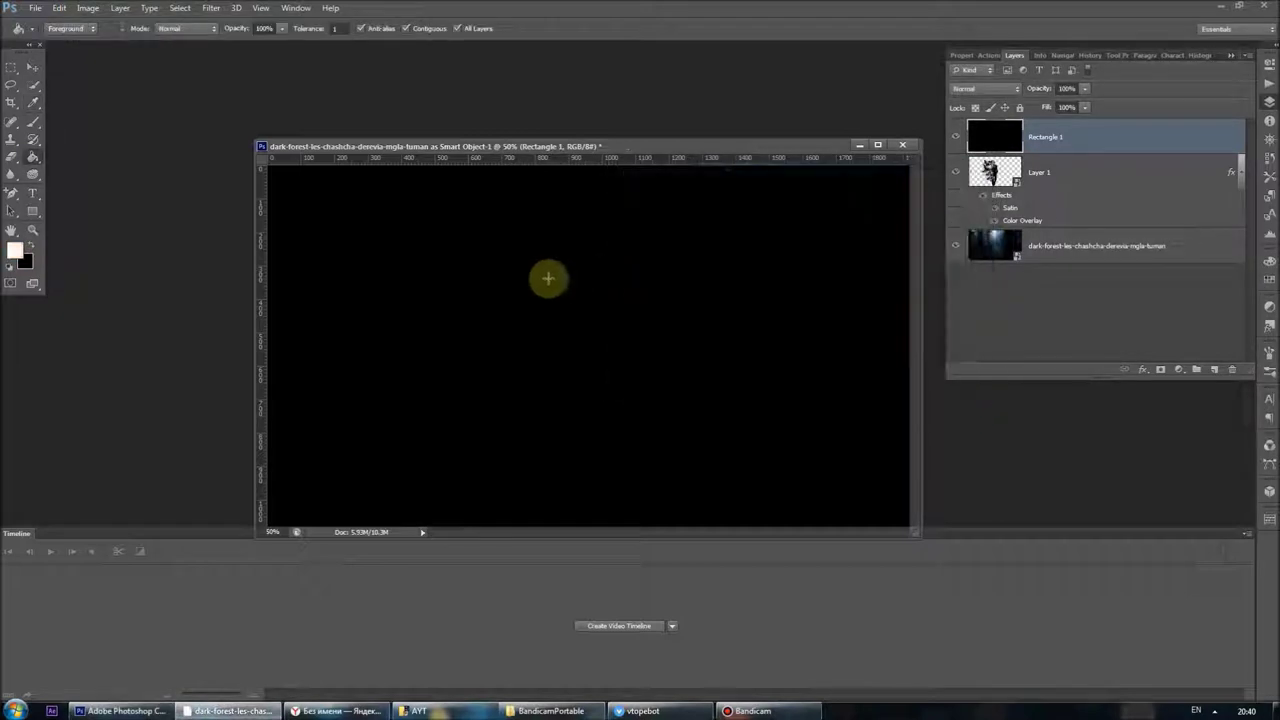
pyautogui.click(548, 284)
pyautogui.click(1084, 88)
pyautogui.moveTo(1088, 106); pyautogui.dragTo(1060, 106)
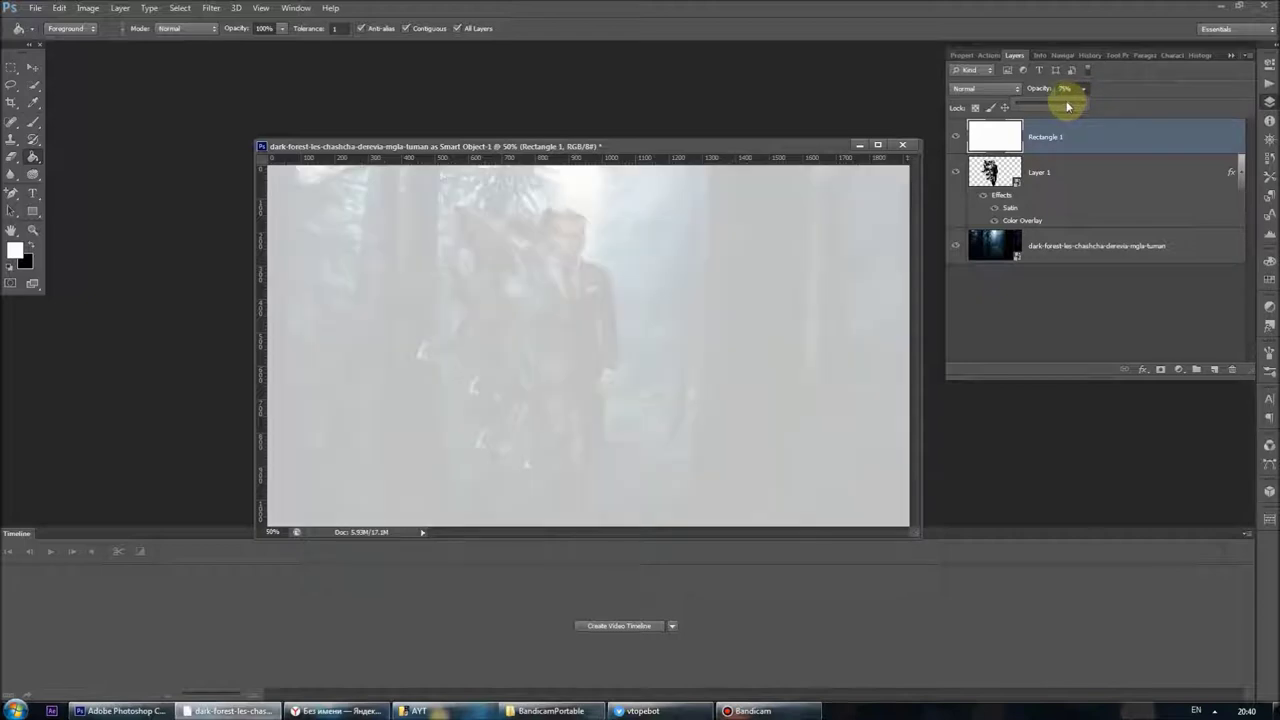
pyautogui.moveTo(1053, 105); pyautogui.dragTo(1029, 107)
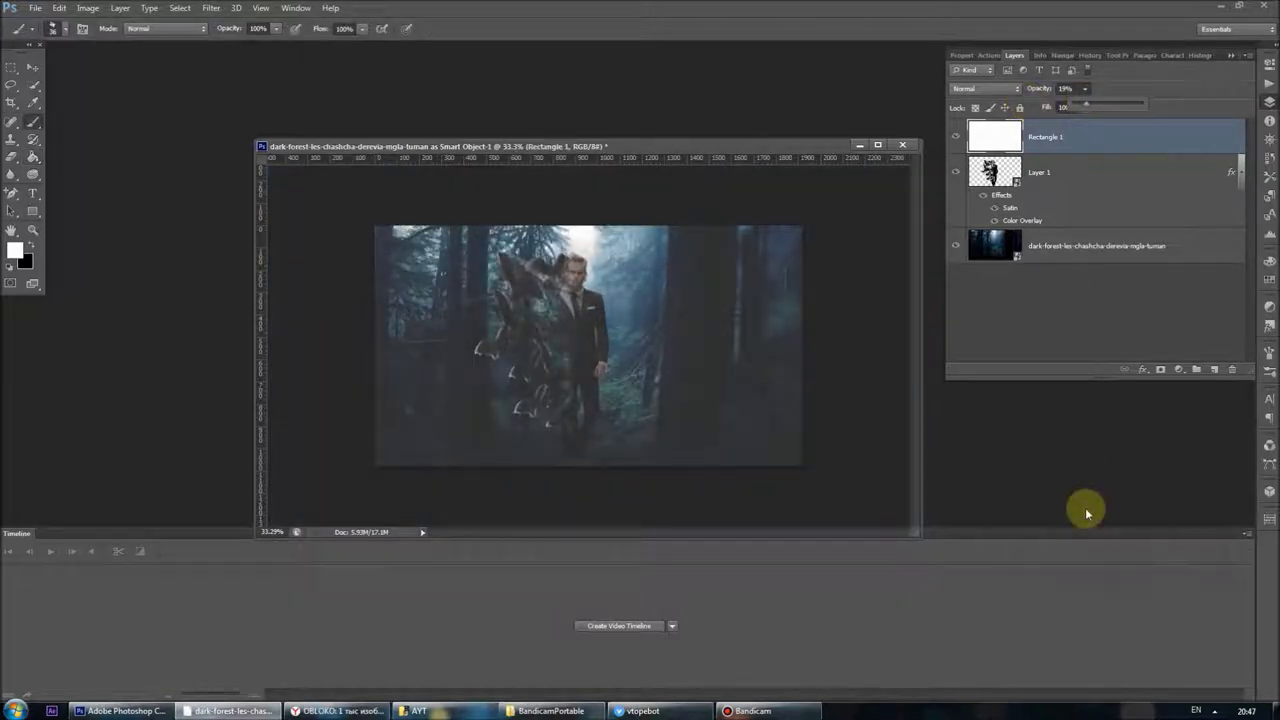
# Save the composite as a PNG copy in the AVT folder and bring that folder up
pyautogui.click(1100, 306)
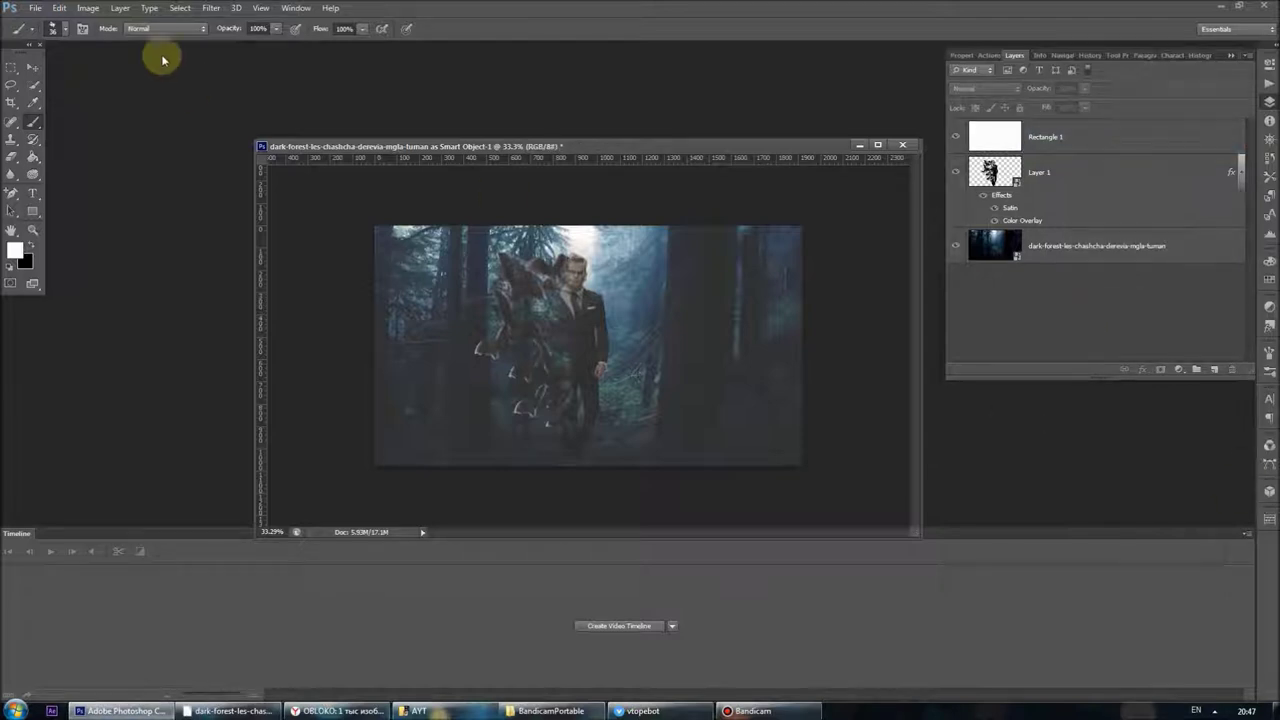
pyautogui.click(36, 8)
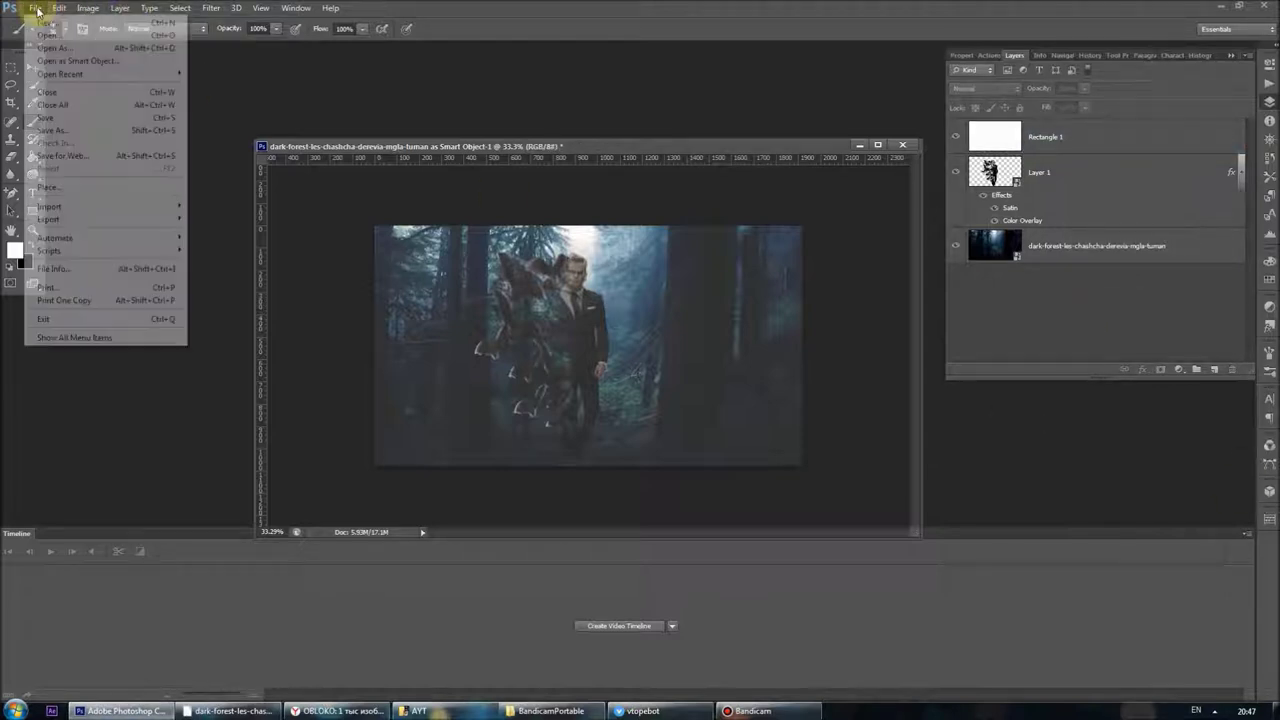
pyautogui.click(98, 130)
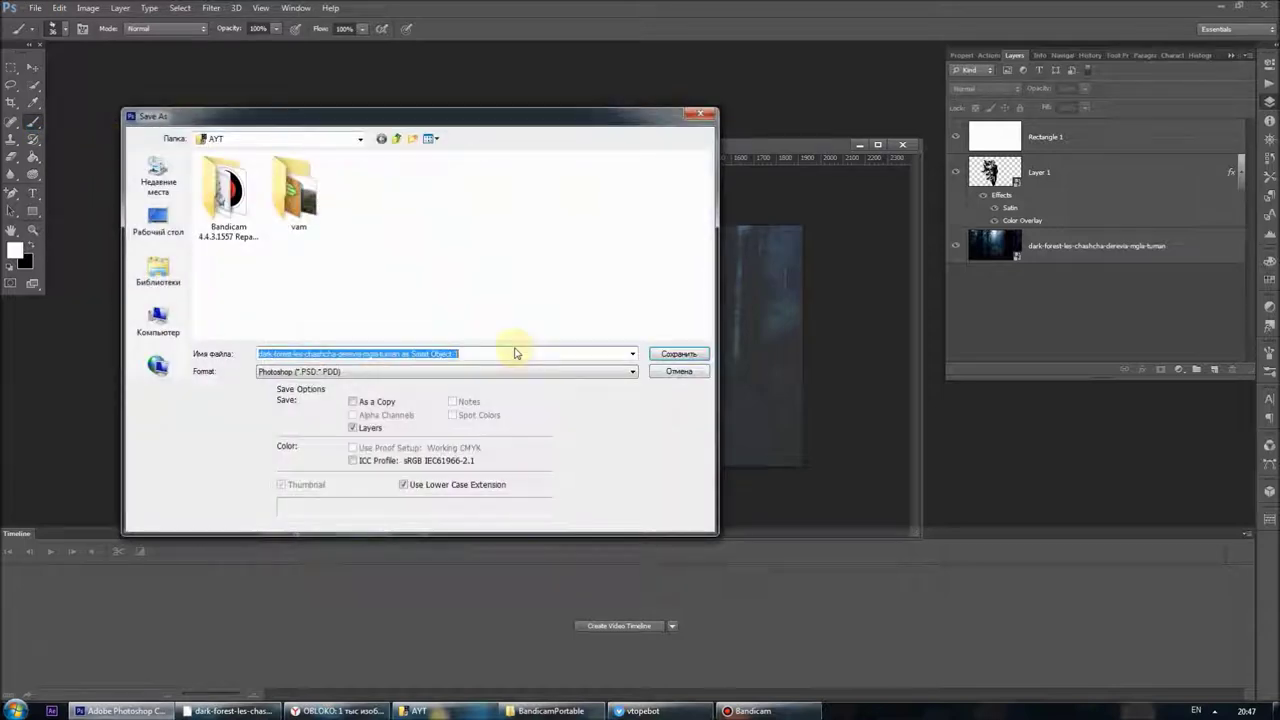
pyautogui.click(522, 371)
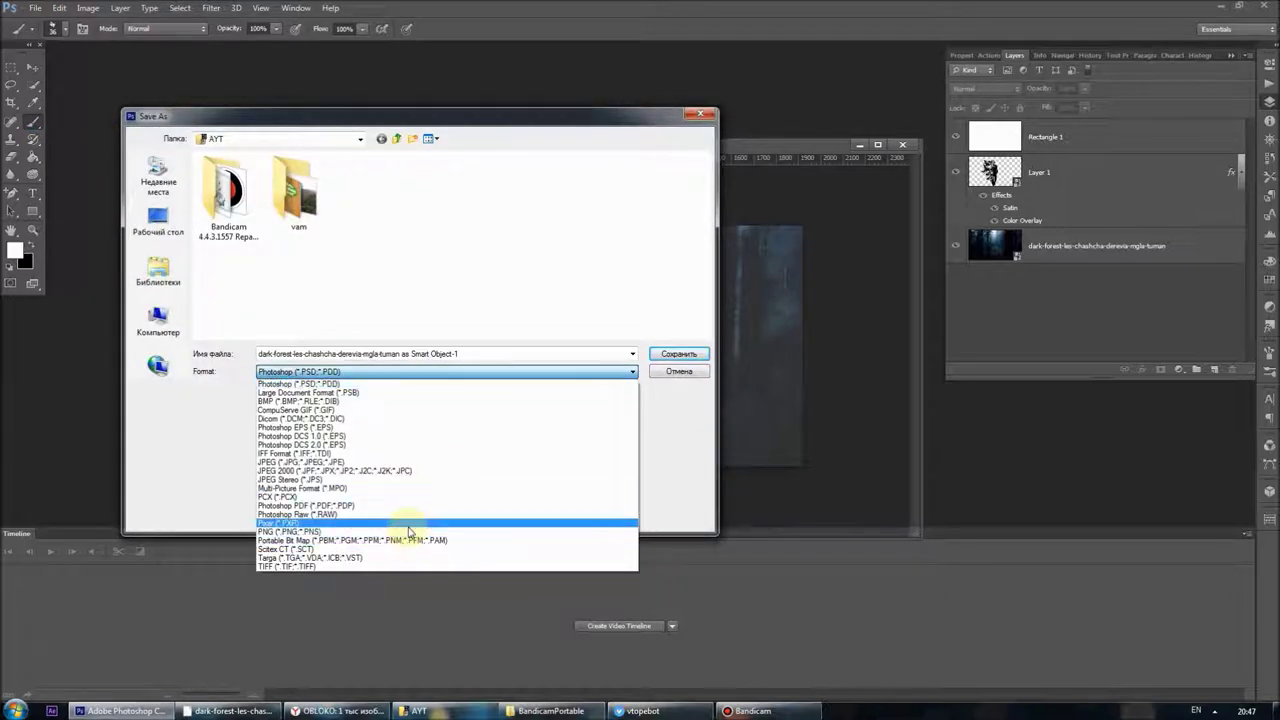
pyautogui.click(411, 532)
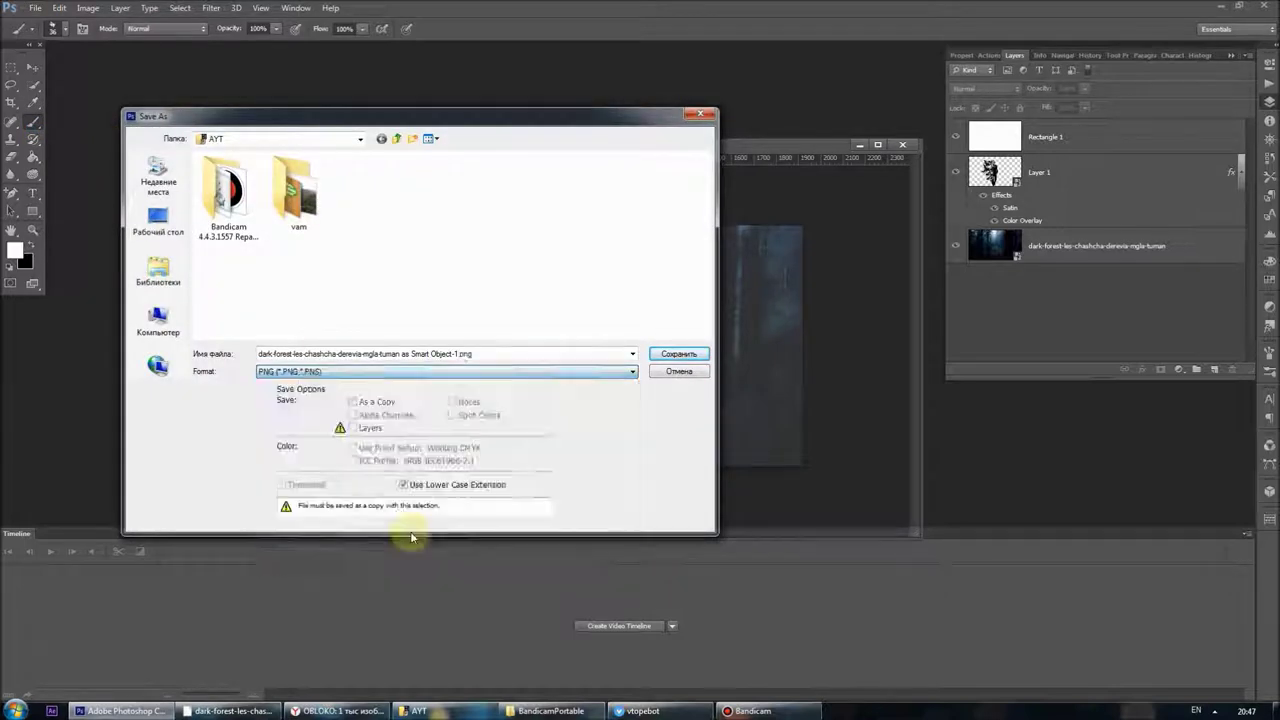
pyautogui.click(678, 356)
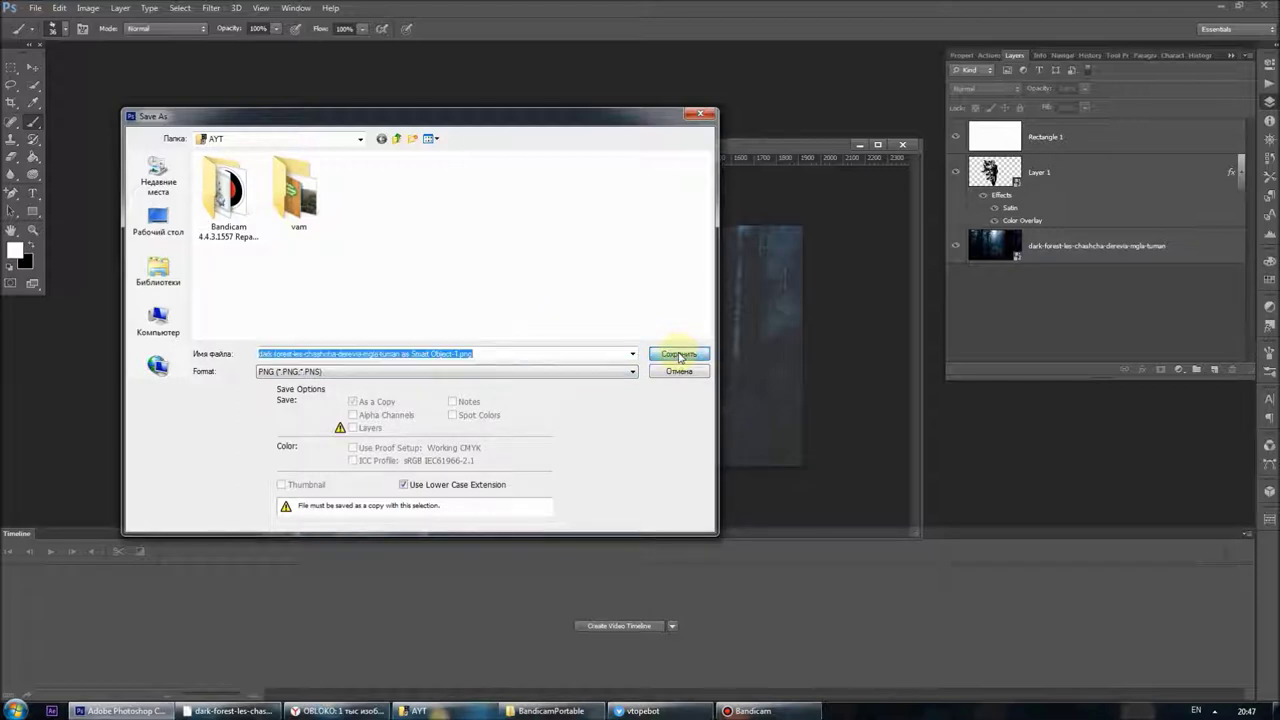
pyautogui.click(459, 712)
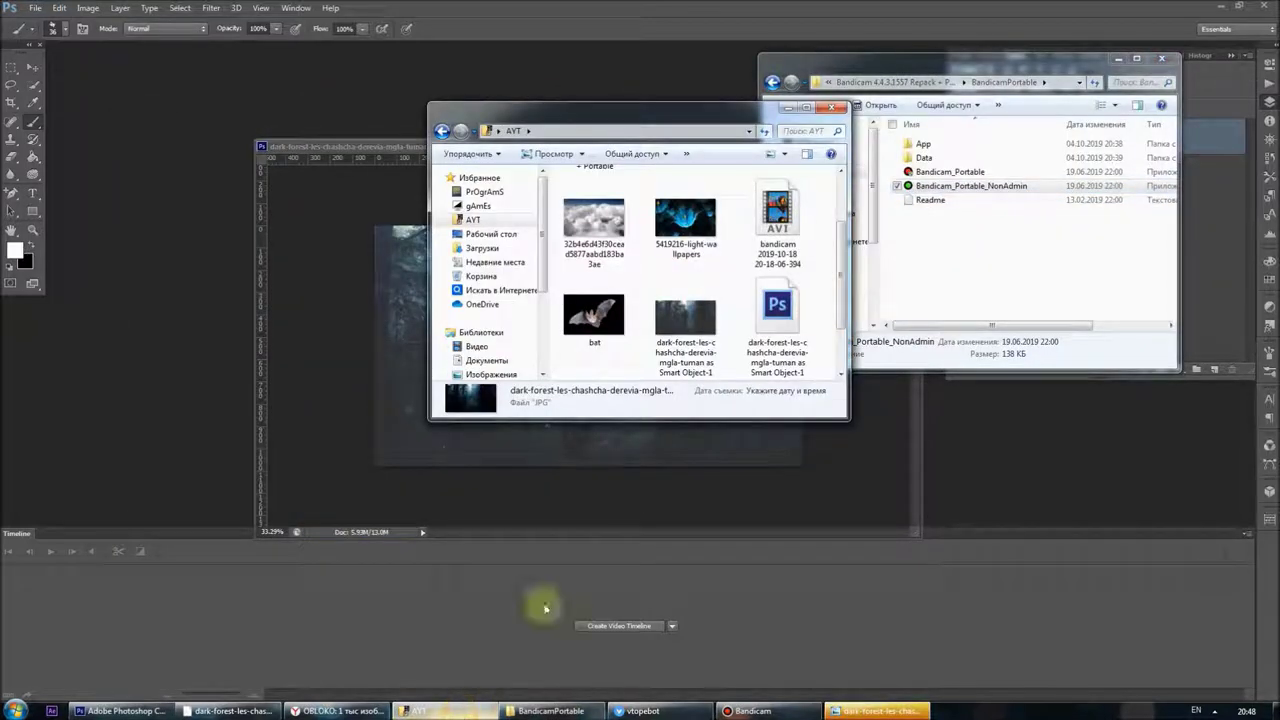
# Select the dark-forest PNG in the AVT folder and open it in the image viewer
pyautogui.click(688, 313)
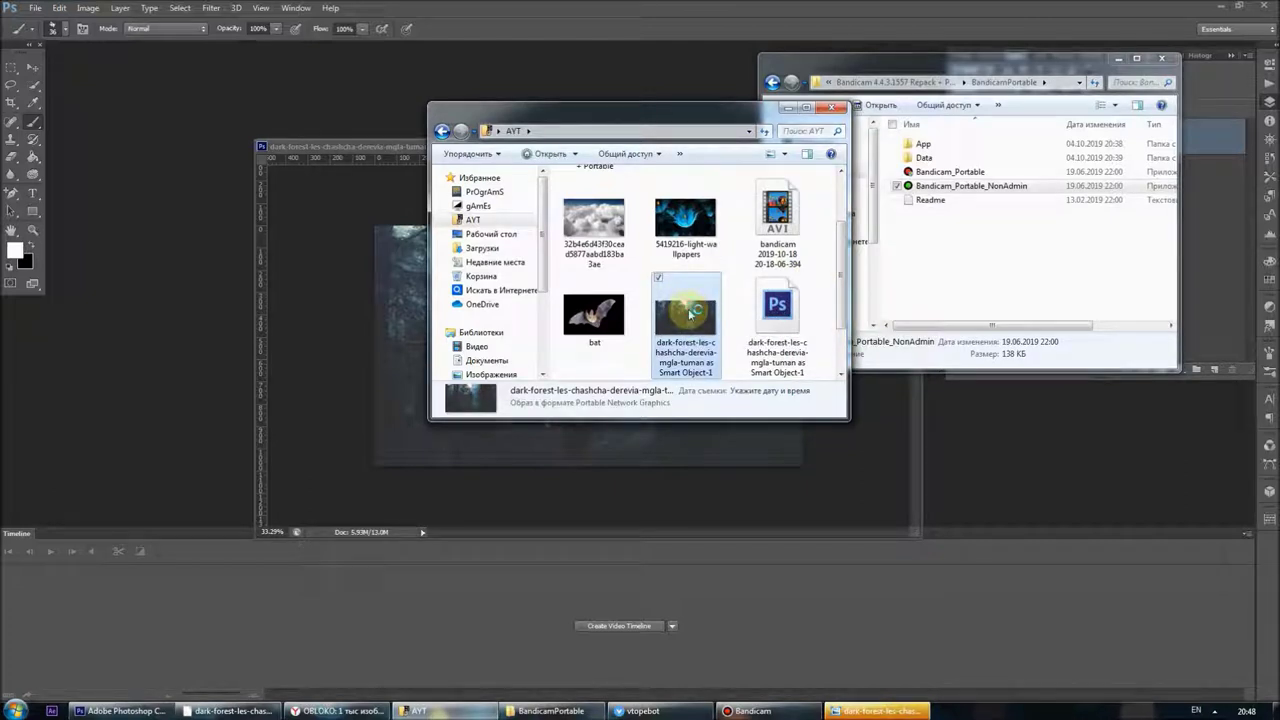
pyautogui.doubleClick(690, 315)
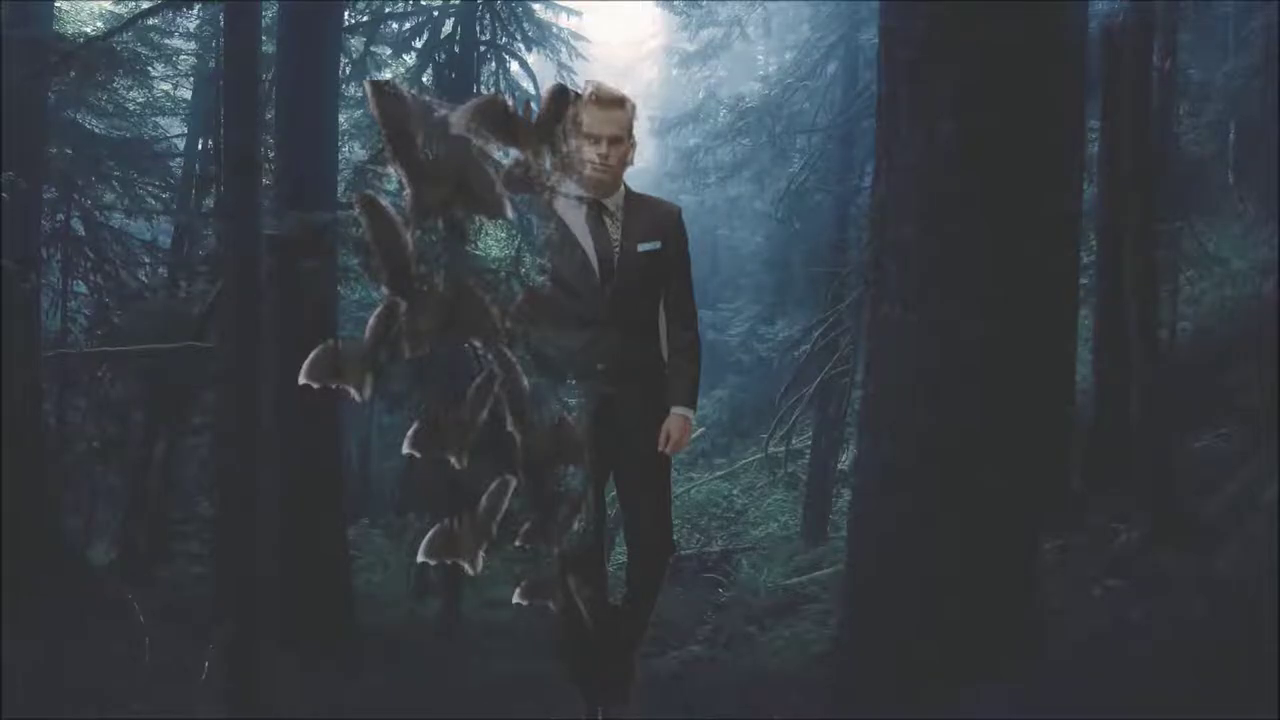